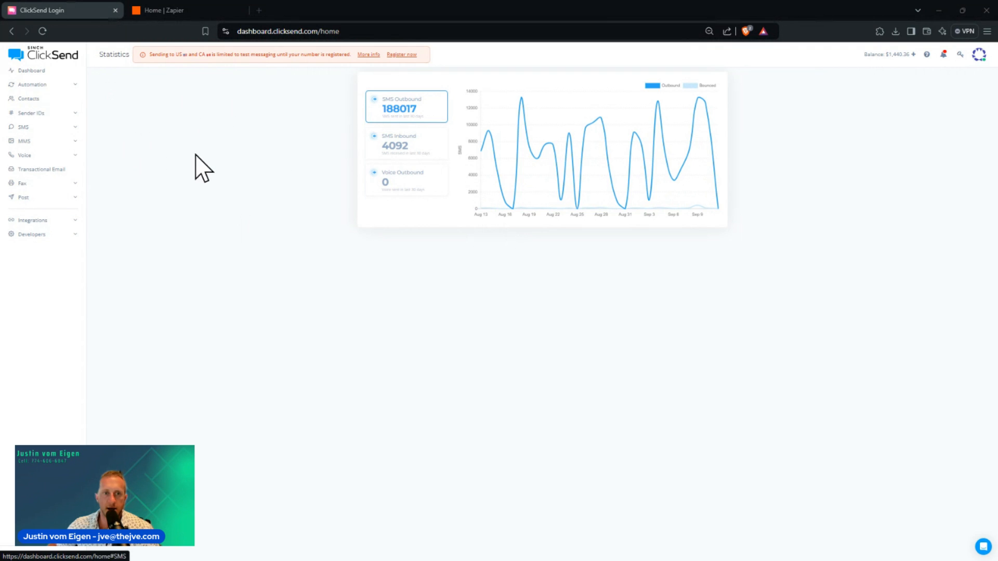
Open the account top-up page at a larger zoom and examine the per-SMS rates of the $2,000 and $20 packages
key("ctrl+plus")
key("ctrl+plus")
key("ctrl+plus")
key("ctrl+plus")
key("ctrl+plus")
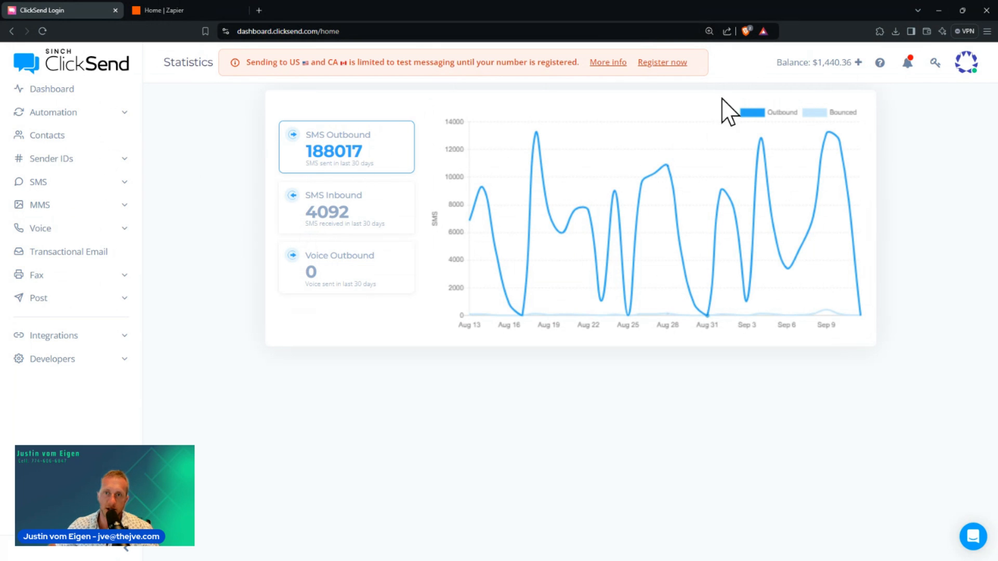
left_click(806, 63)
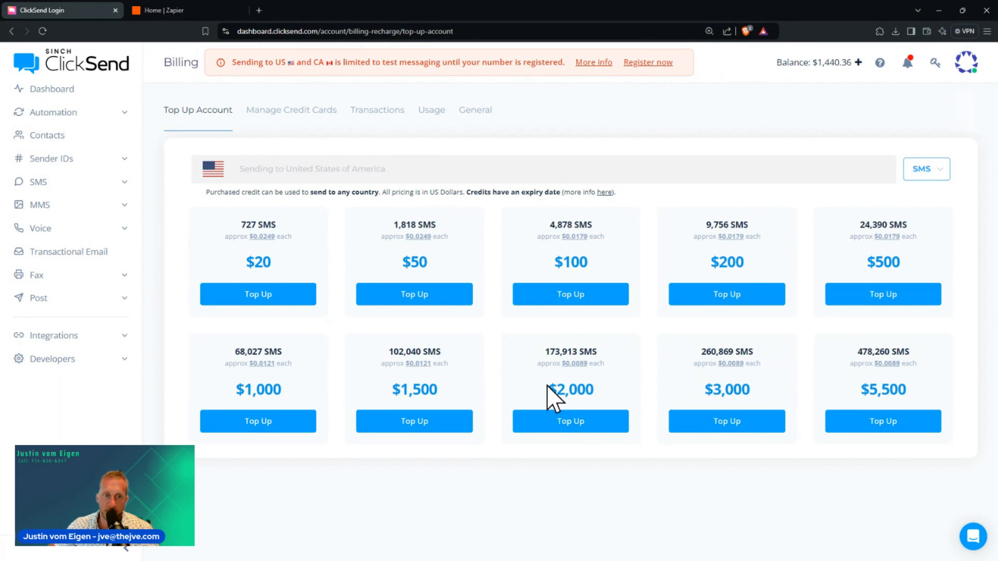
left_click_drag(547, 387, 592, 389)
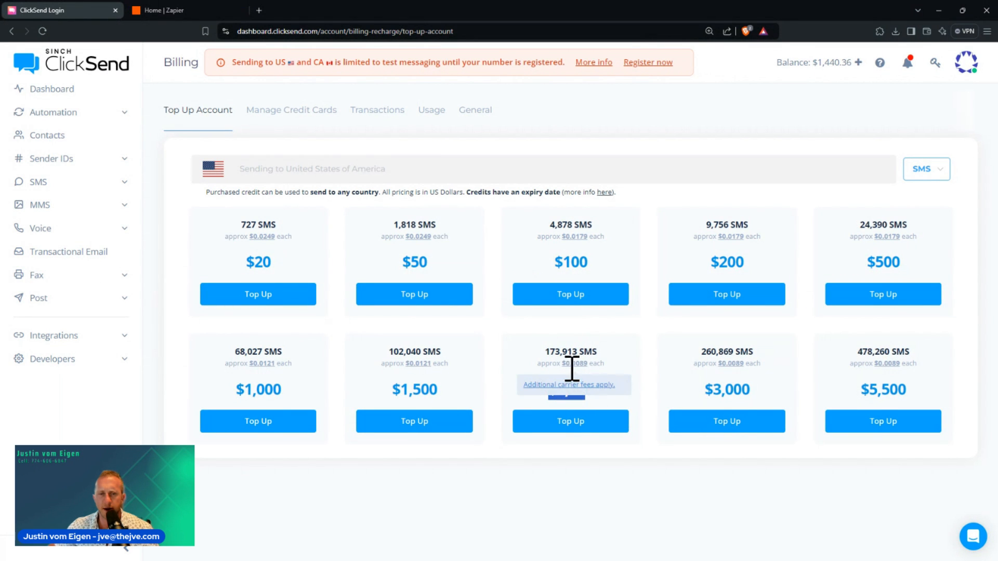
left_click(589, 365)
double_click(596, 363)
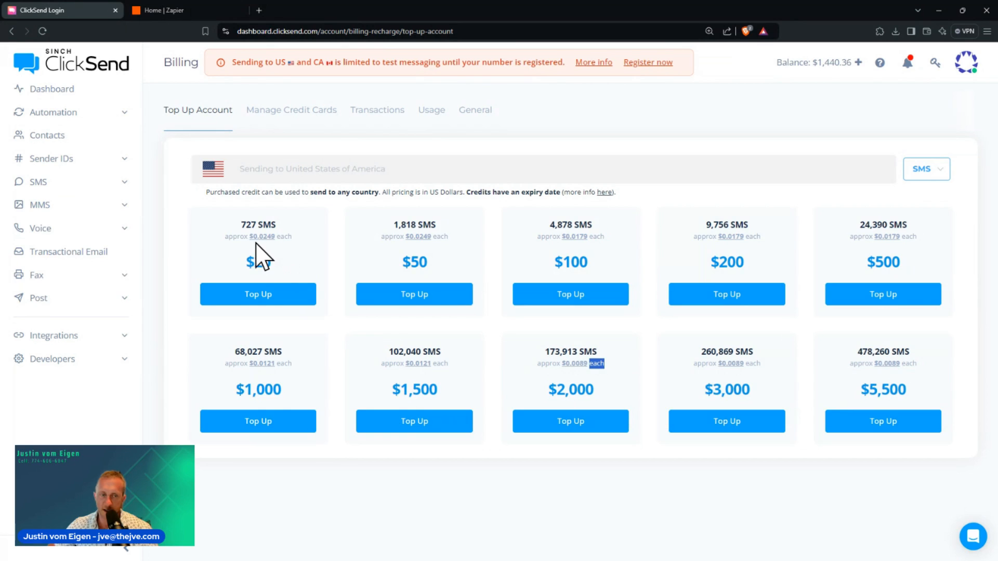
mouse_move(274, 238)
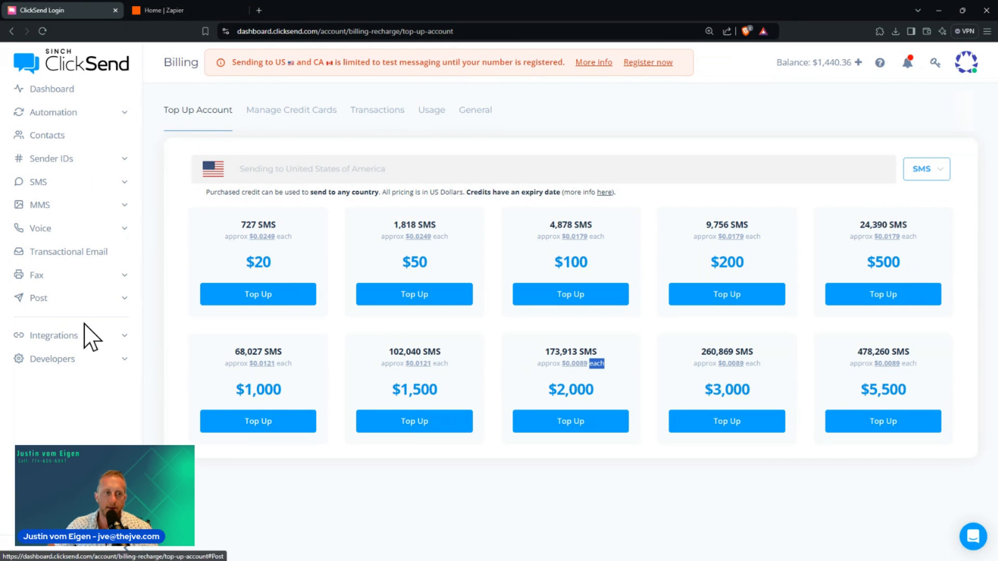
Open the page for buying a sender number and look through the available United States numbers
left_click(88, 181)
left_click(95, 160)
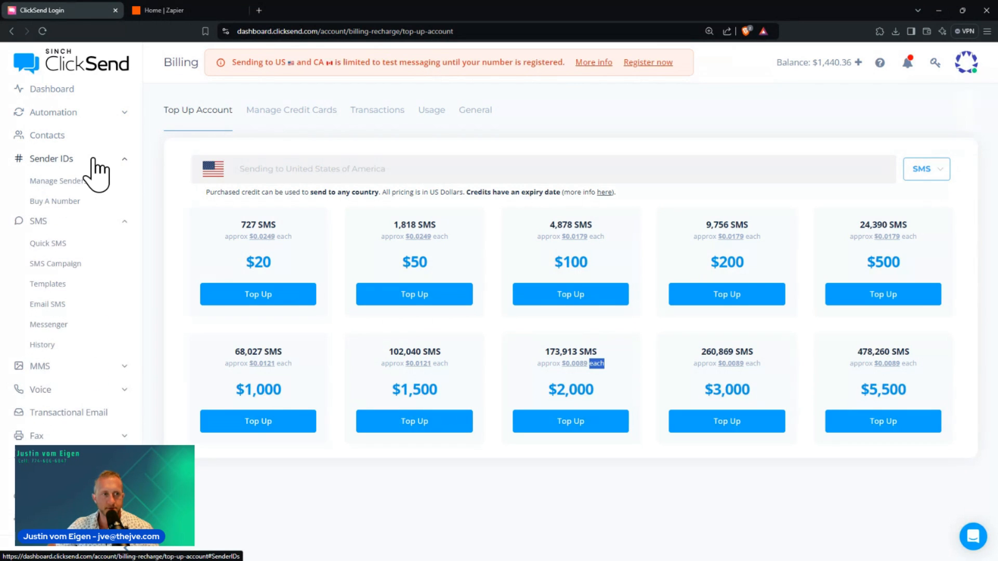
left_click(69, 201)
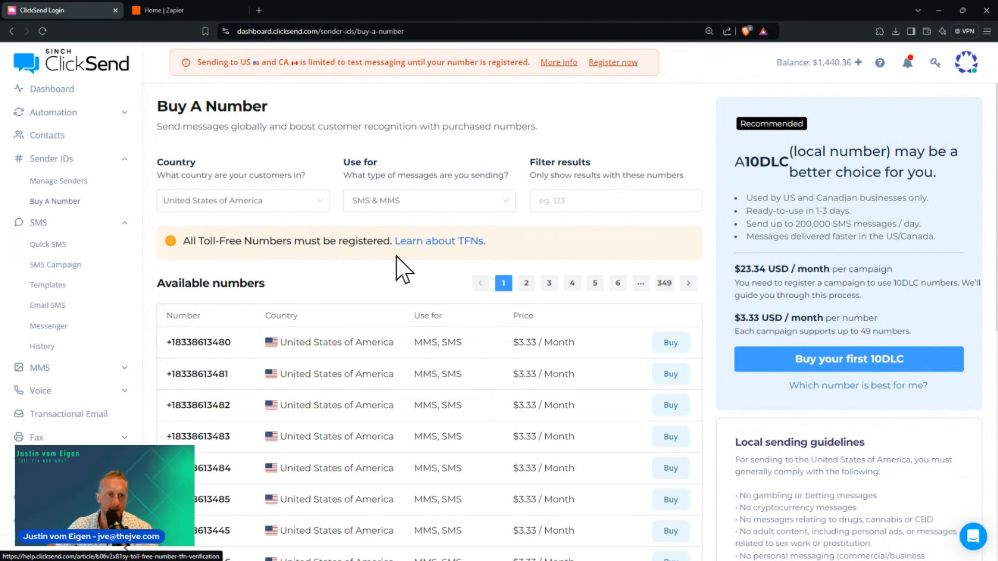
scroll(468, 305, "down", 8)
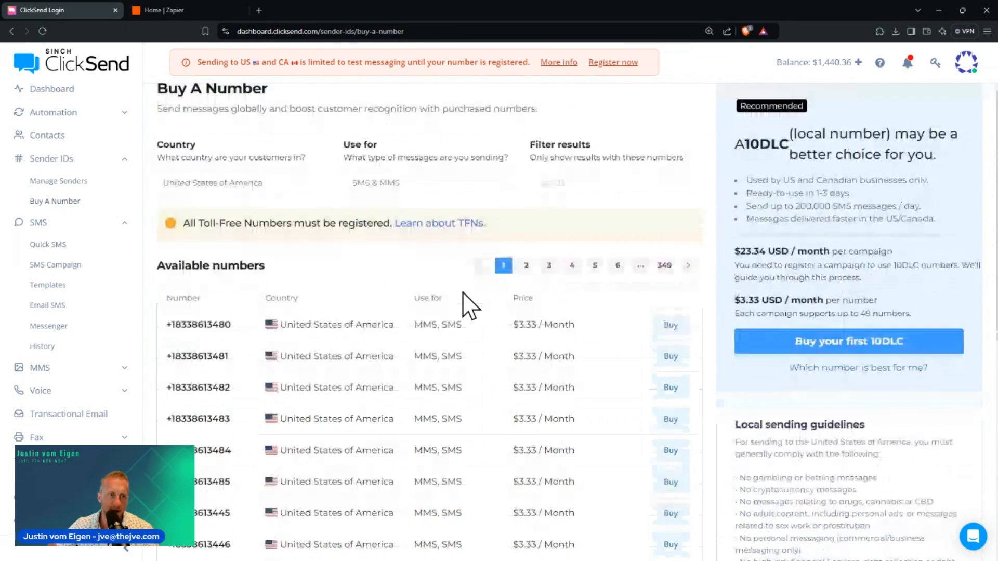
scroll(468, 333, "up", 8)
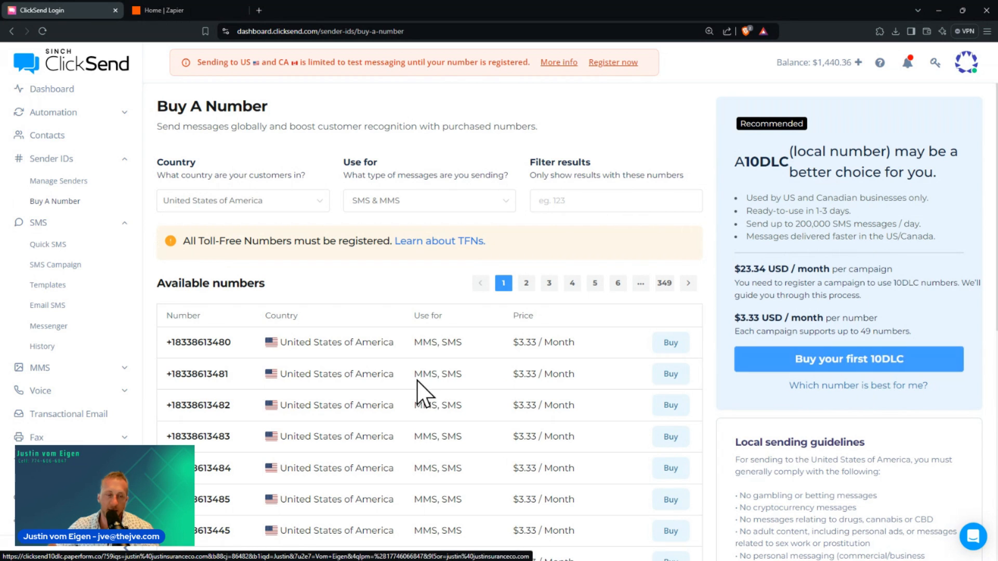
Compare the first toll-free number and its monthly price with the recommended 10DLC local-number option
left_click_drag(171, 343, 237, 344)
left_click(235, 345)
left_click_drag(751, 165, 784, 172)
left_click(806, 172)
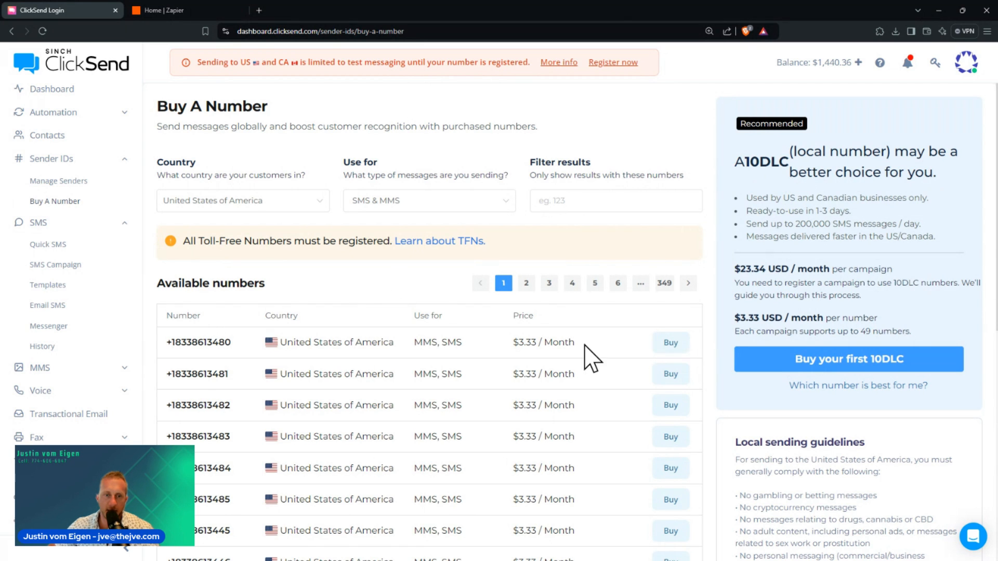
triple_click(533, 347)
left_click(568, 347)
key("ctrl+plus")
key("ctrl+plus")
key("ctrl+plus")
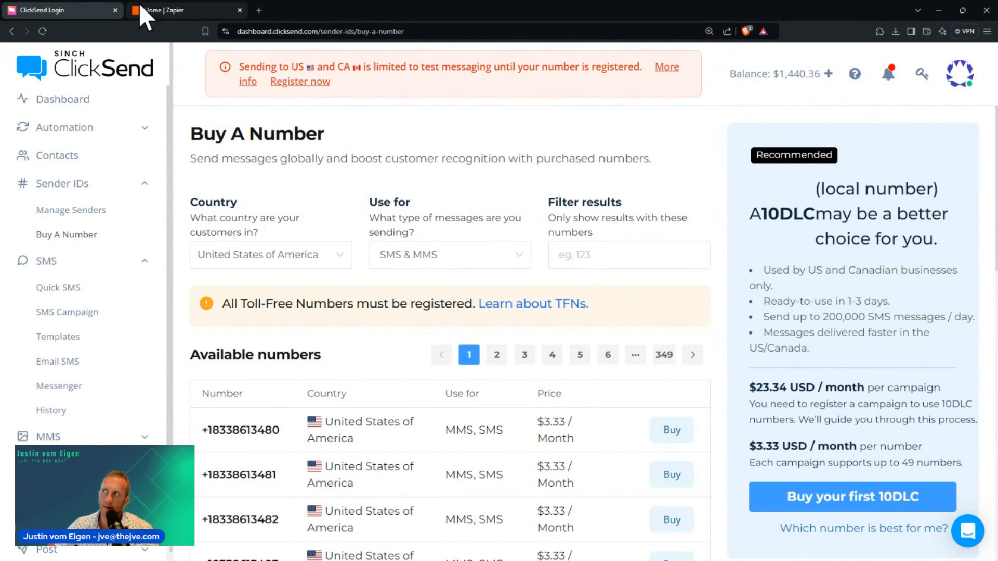
Switch to Zapier and create a new Zap
left_click(167, 11)
left_click(102, 97)
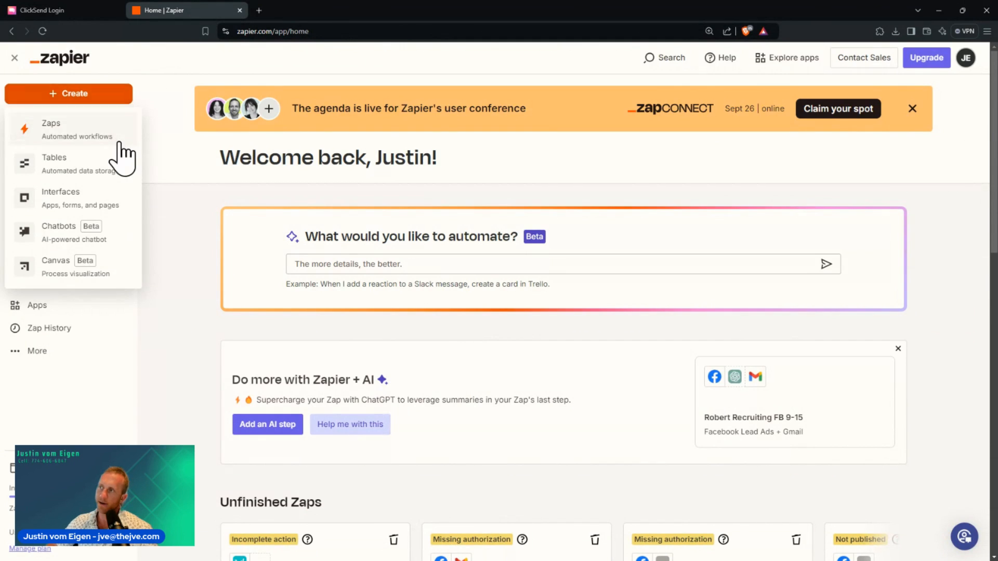
left_click(323, 345)
left_click(75, 97)
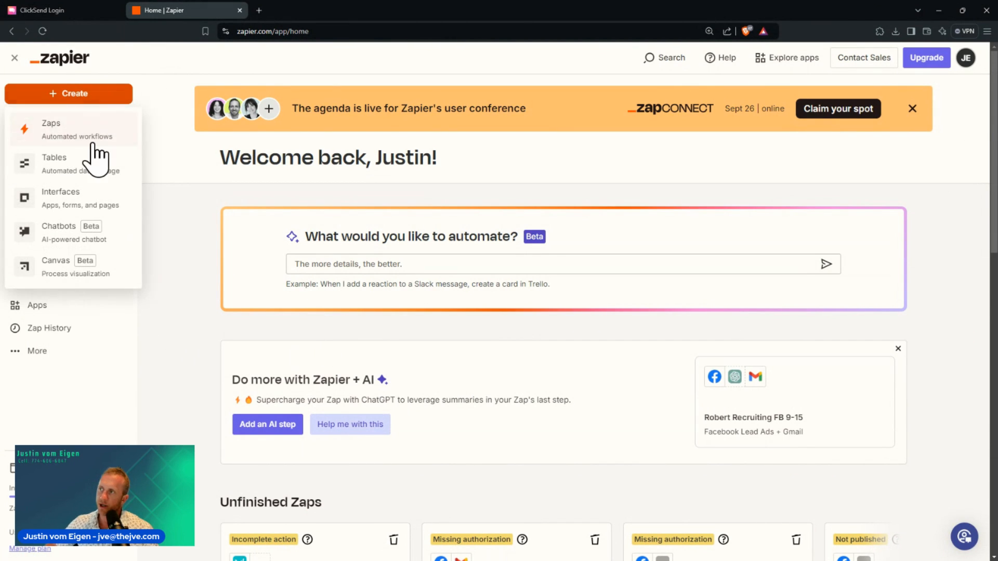
left_click(85, 136)
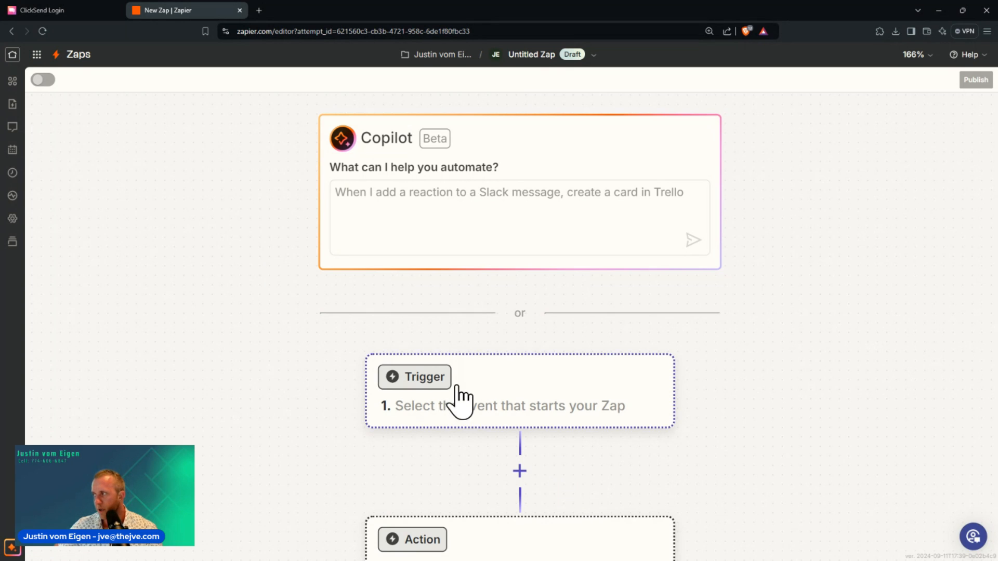
Set Facebook Lead Ads as the trigger app of the new Zap
scroll(463, 395, "down", 1)
left_click(415, 337)
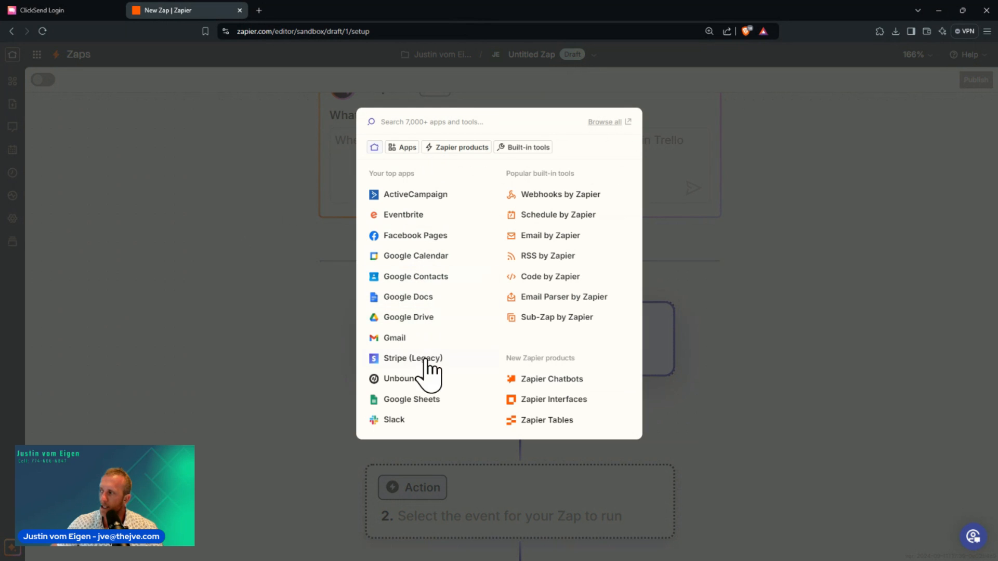
type("f")
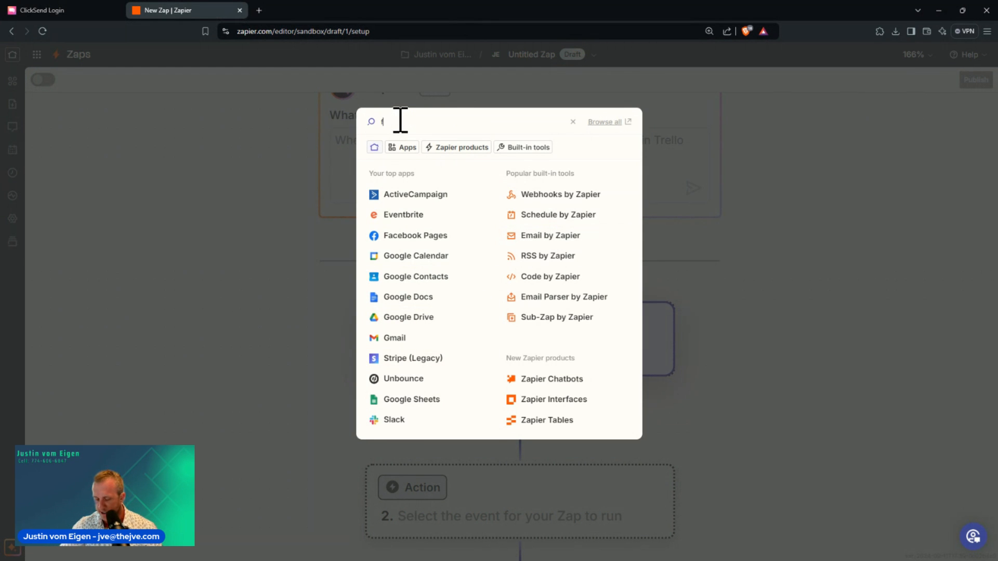
type("ac")
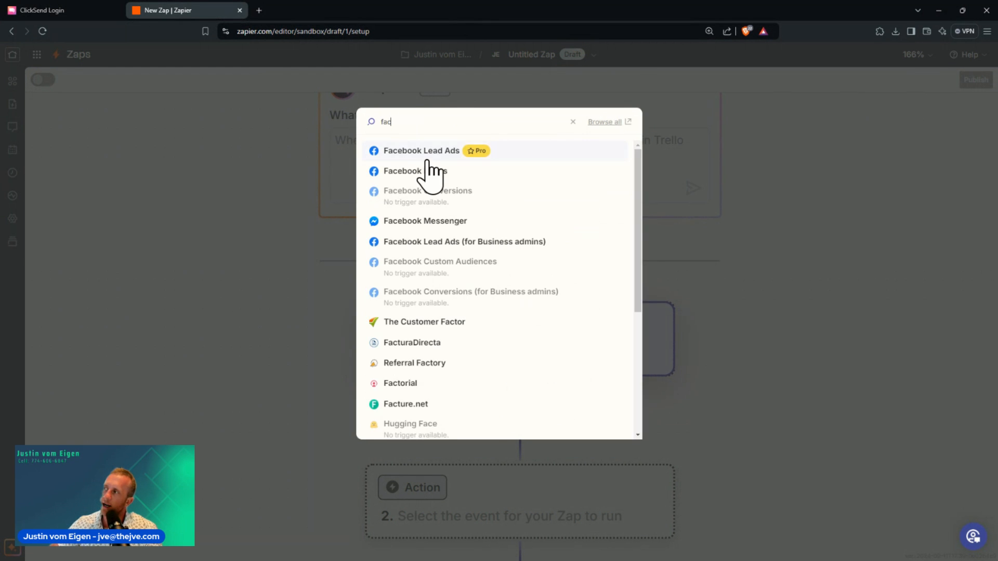
left_click(427, 159)
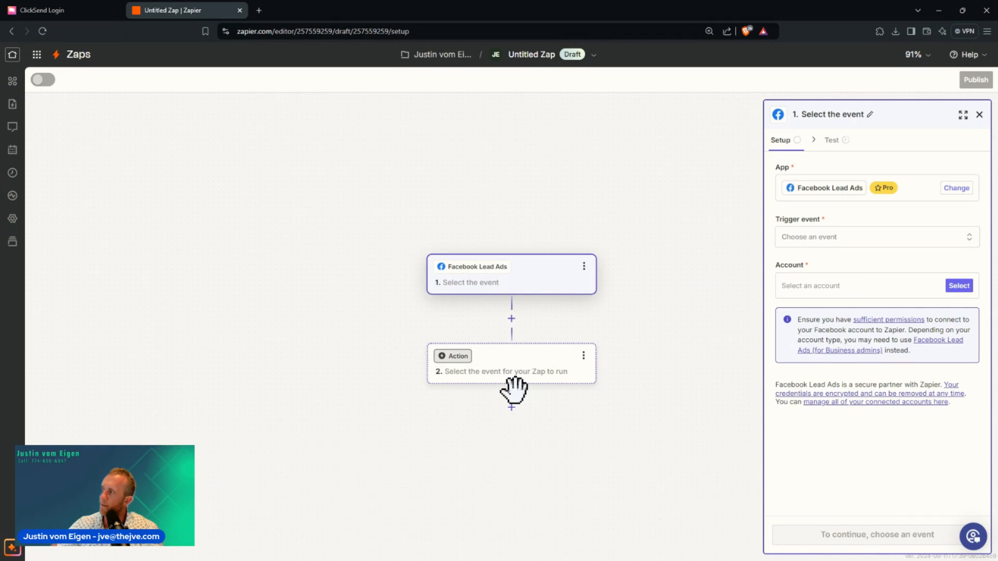
Set ClickSend SMS as the app for the Zap's second step and enlarge the editor
left_click(512, 375)
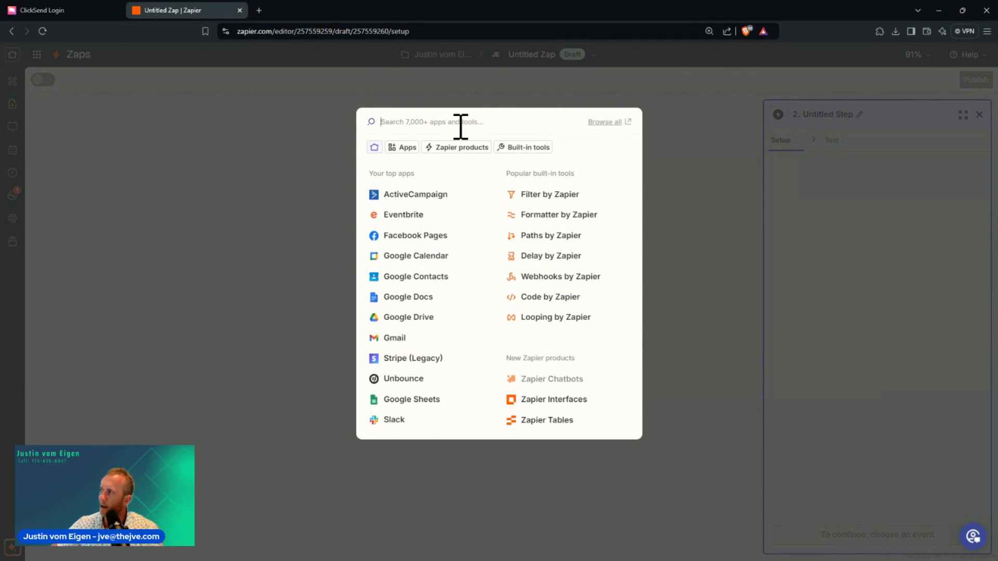
type("clic")
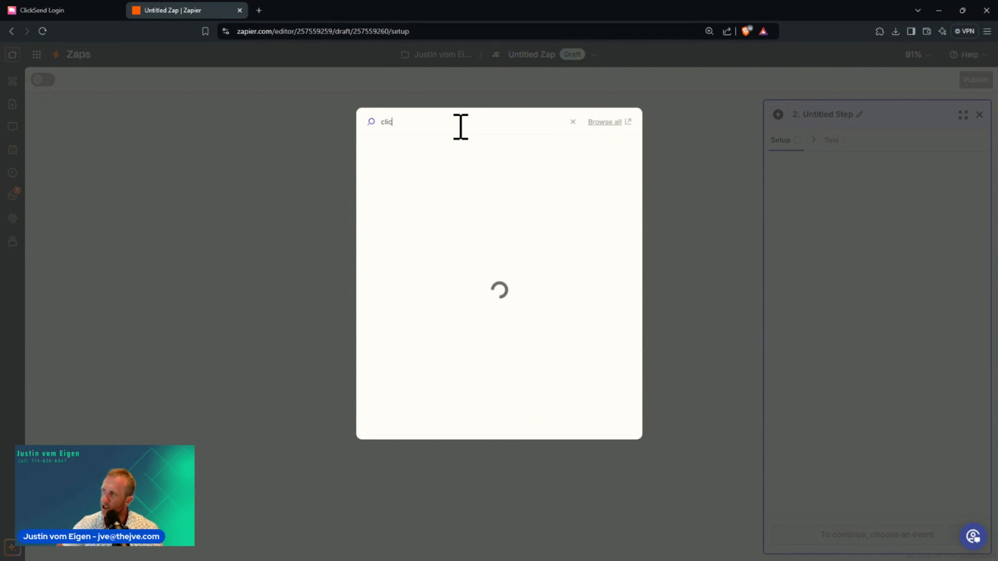
left_click(442, 192)
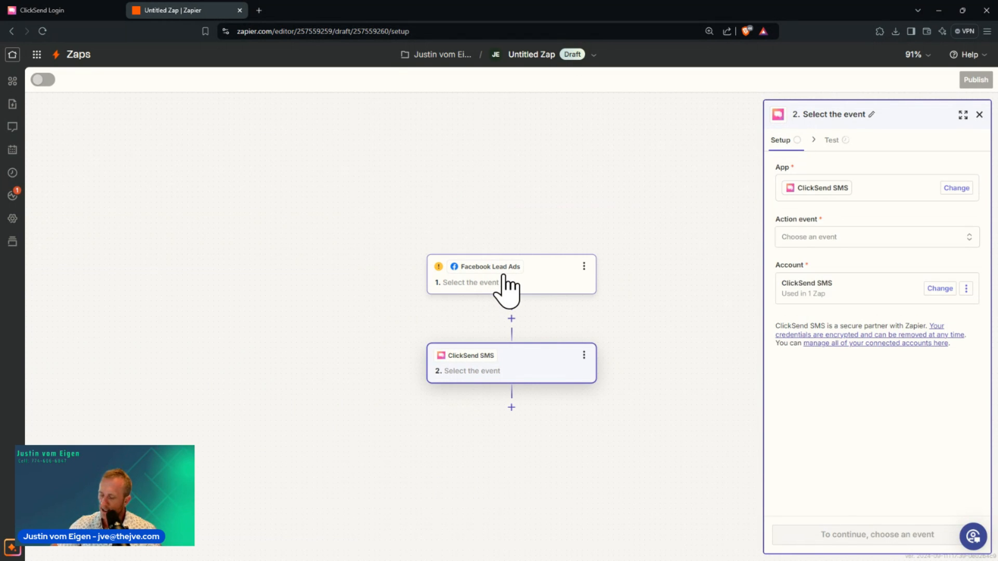
key("ctrl+plus")
key("ctrl+plus")
key("ctrl+plus")
key("ctrl+plus")
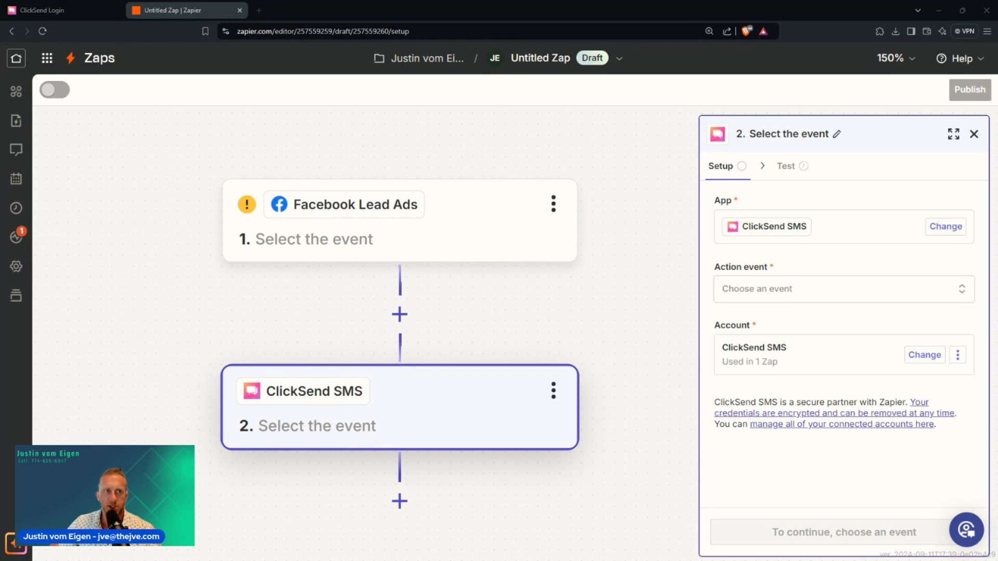
Bring the Meta Ads Manager tab into this window and review the New Leads Ad's form, lead delivery and CRM connection
left_click_drag(1, 193, 295, 4)
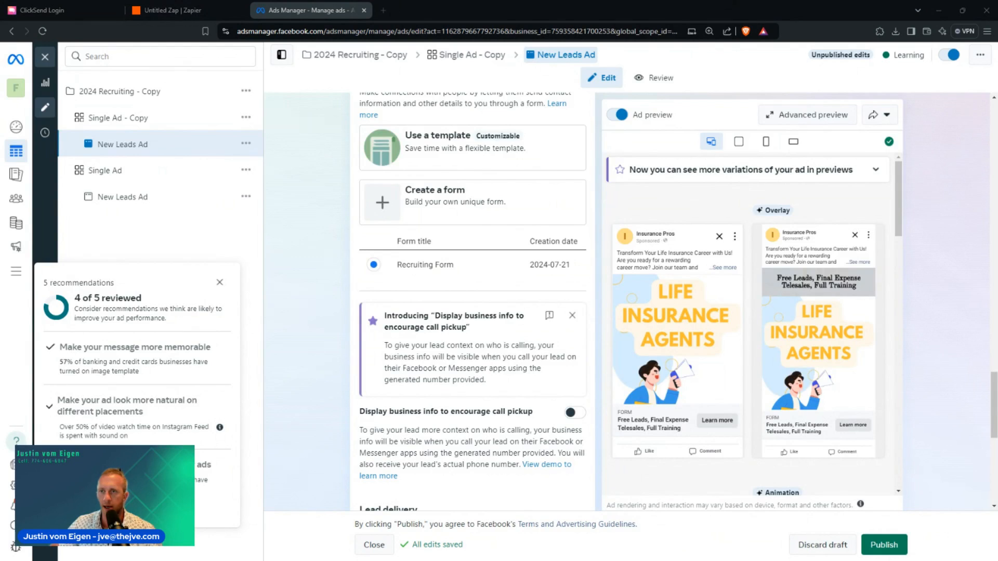
scroll(670, 266, "down", 2)
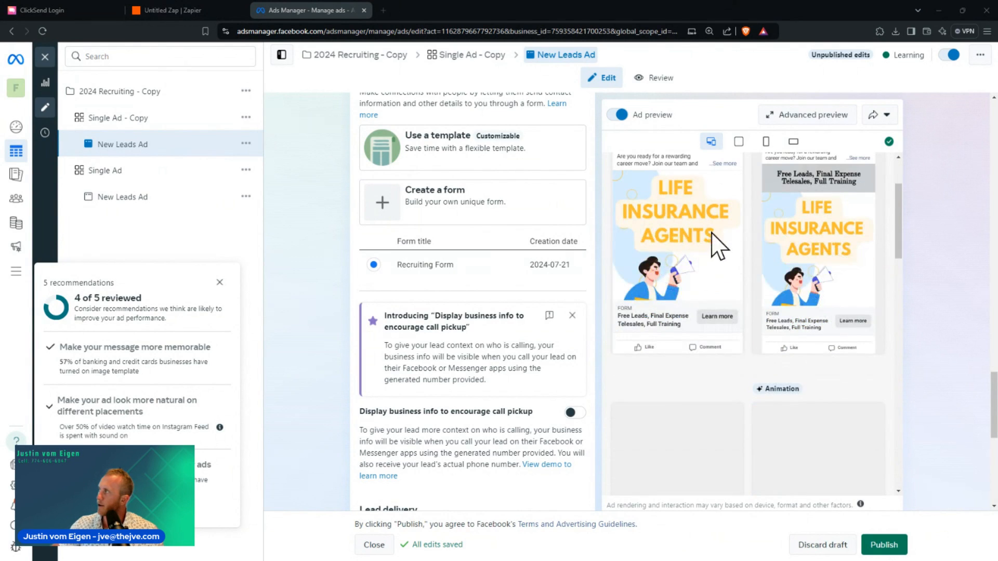
scroll(694, 252, "down", 2)
scroll(494, 325, "down", 8)
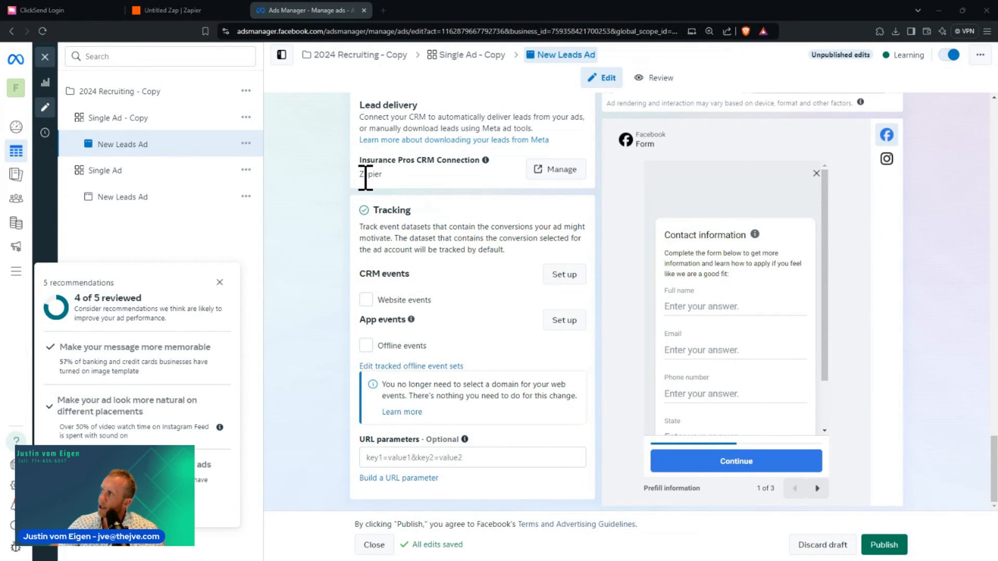
scroll(508, 416, "up", 8)
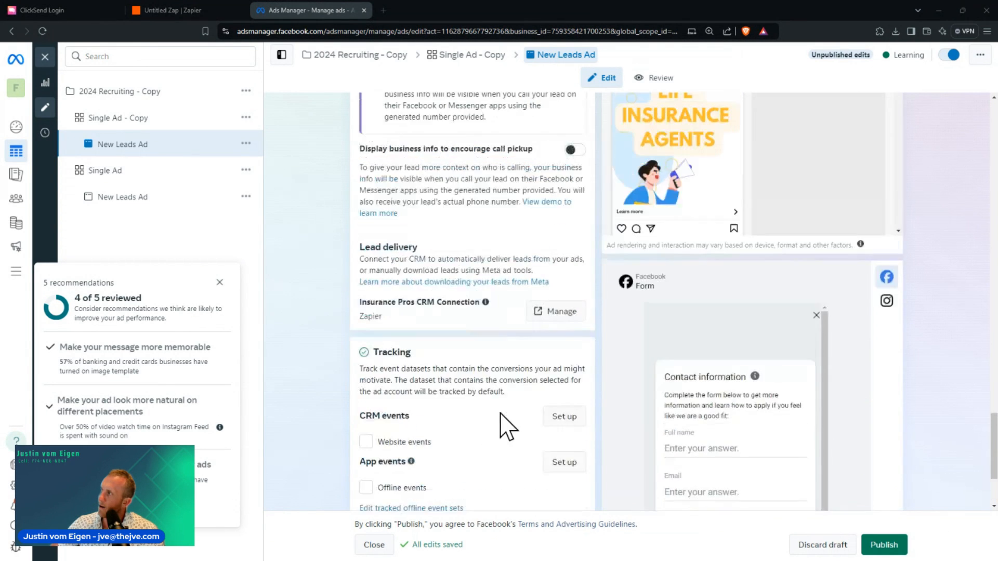
scroll(479, 325, "down", 7)
scroll(475, 321, "up", 5)
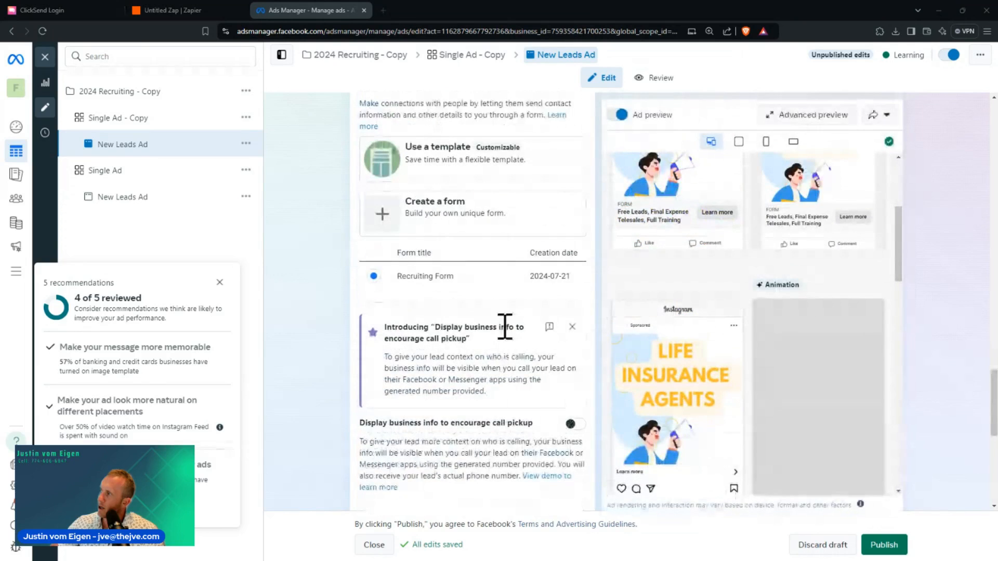
Duplicate the Recruiting Form and add a custom disclaimer in the copy's privacy policy section
left_click(502, 286)
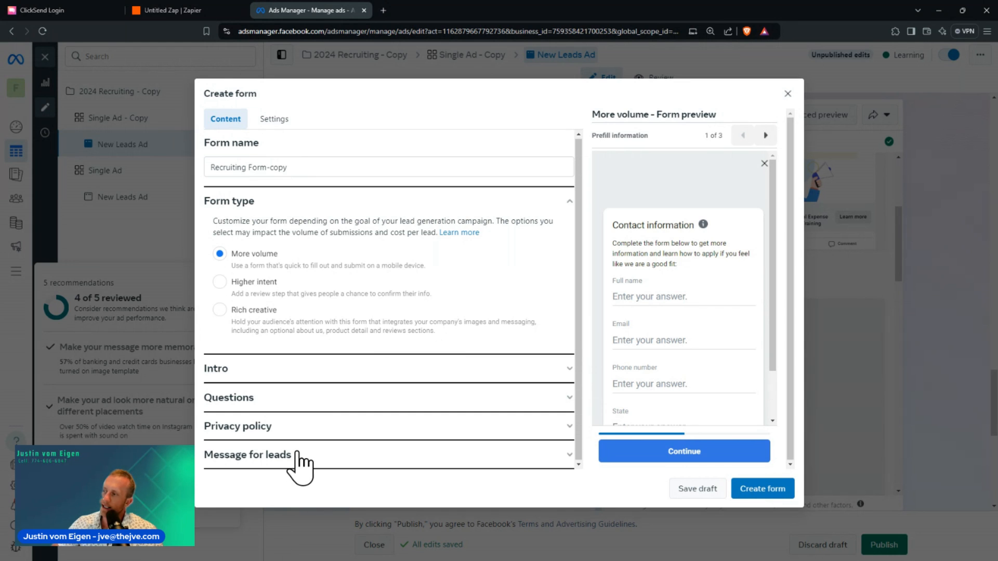
left_click(254, 427)
scroll(304, 317, "down", 2)
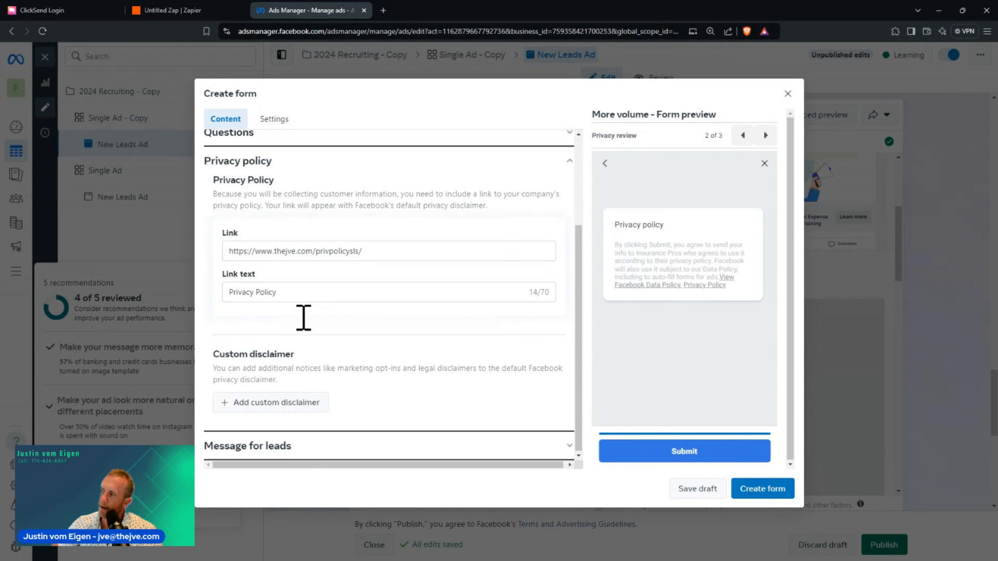
scroll(311, 331, "up", 3)
scroll(301, 364, "down", 3)
left_click(281, 403)
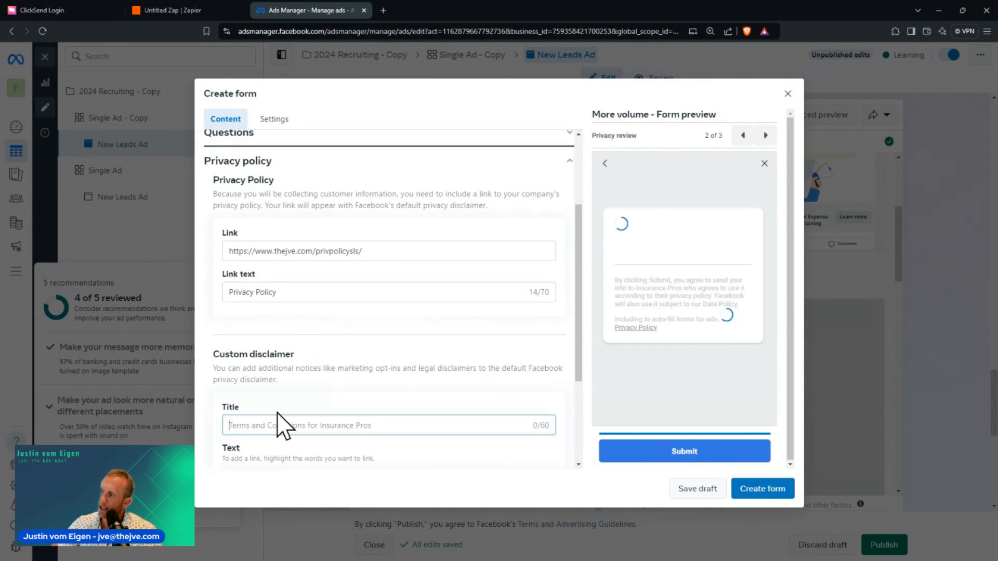
scroll(377, 418, "down", 2)
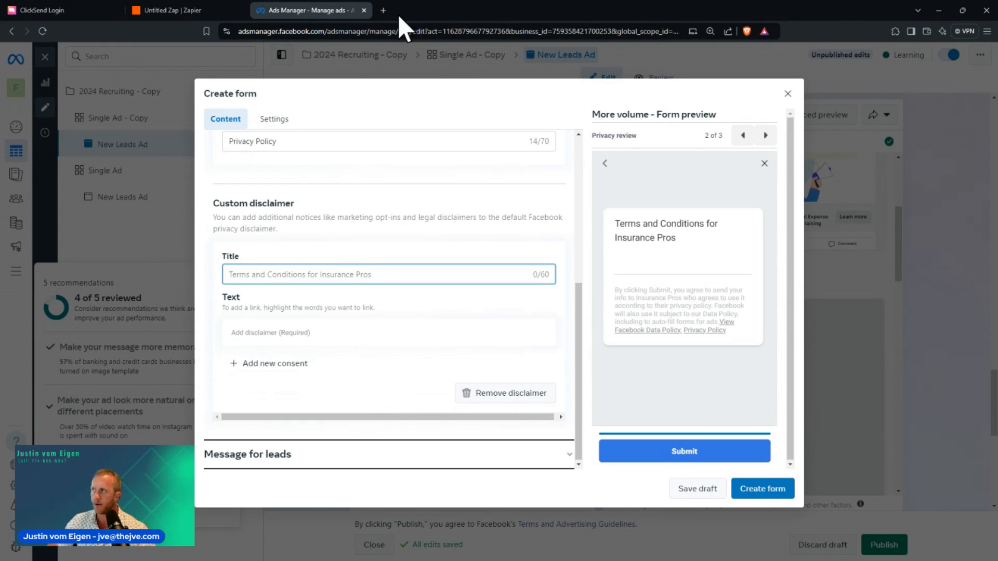
Open chat.openai.com in a new browser tab and move that tab out of this window
left_click(383, 12)
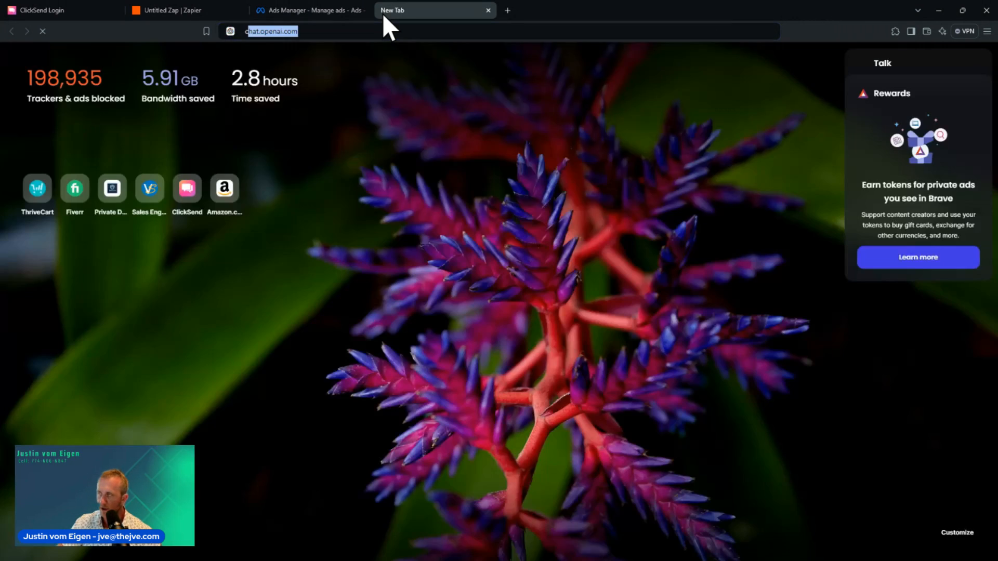
type("chat.openai.com")
key("Return")
left_click_drag(415, 9, 415, 0)
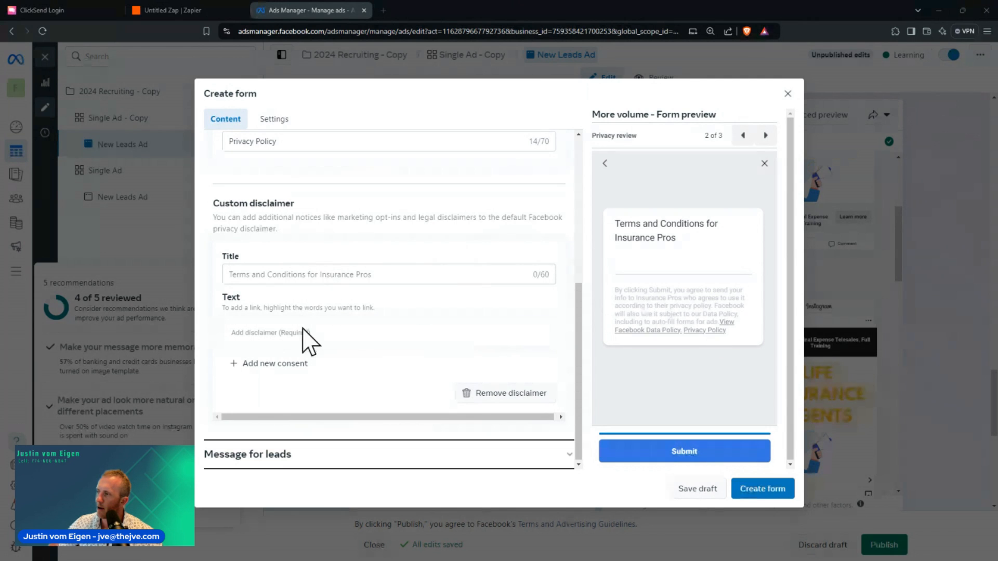
left_click(292, 275)
type("By submitting your phone number, you agree to receive automa")
triple_click(334, 274)
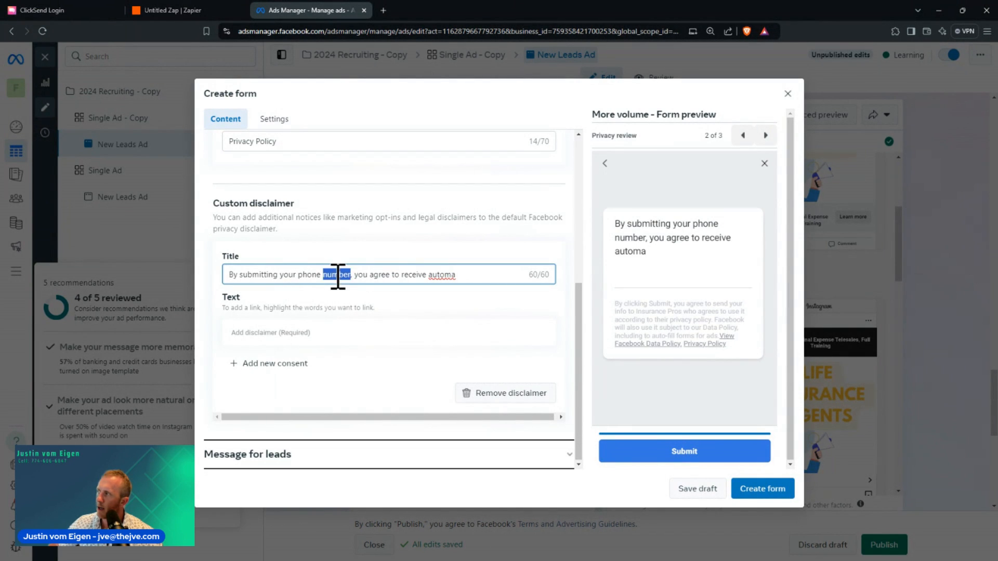
type("SMS")
key("BackSpace")
key("BackSpace")
key("BackSpace")
key("BackSpace")
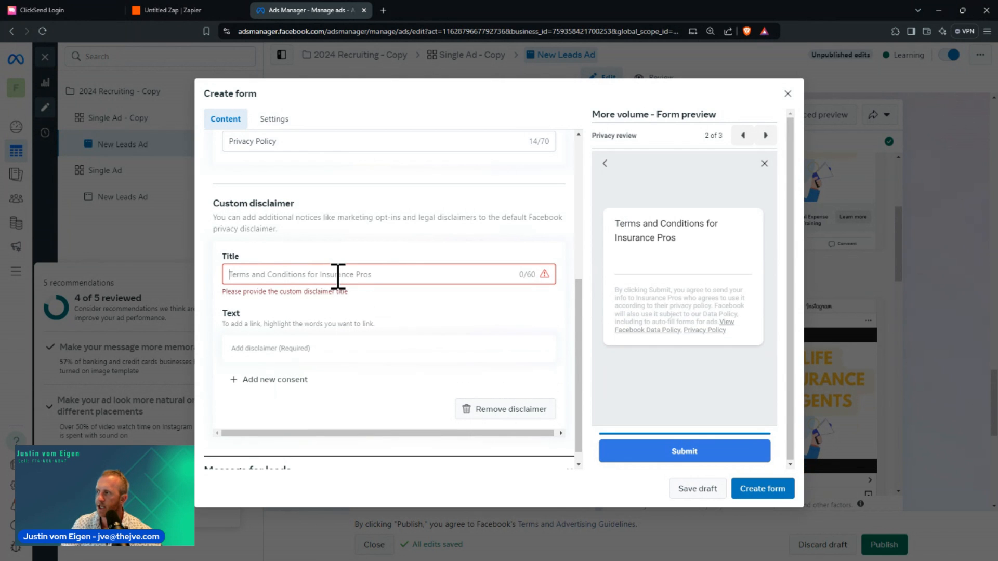
Title the custom disclaimer "Receive exclusive offers and communications!" and fill its text with the JustInsurance LLC consent statement for automated marketing text messages
type("Receive")
key("BackSpace")
key("BackSpace")
key("BackSpace")
key("BackSpace")
key("BackSpace")
type("eceive ")
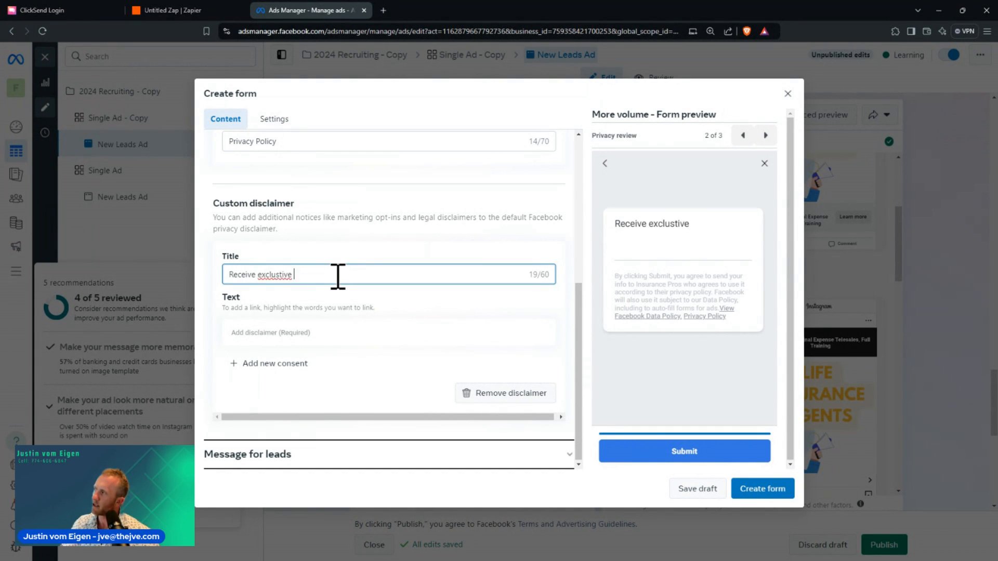
type("exclusive offers and ")
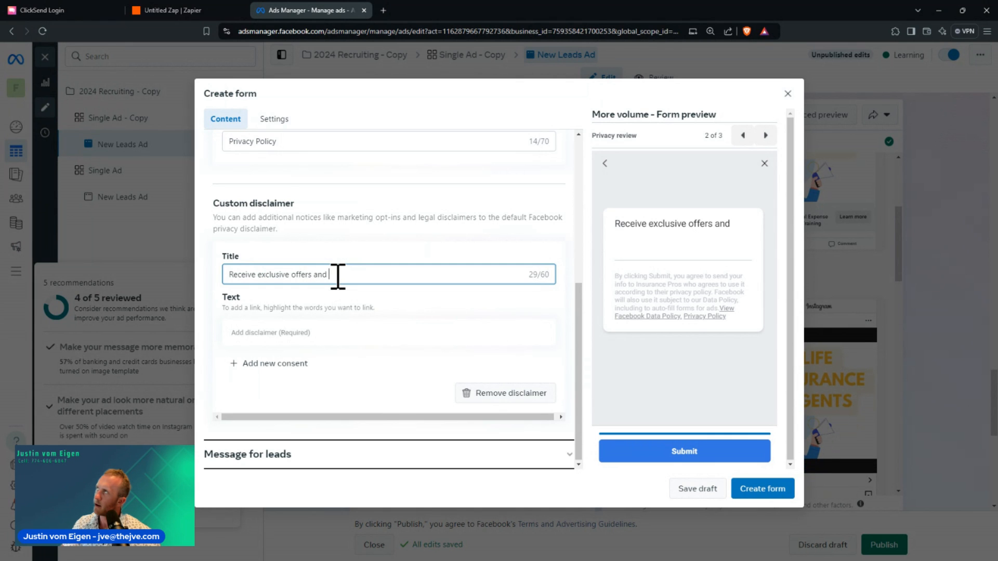
type("communica")
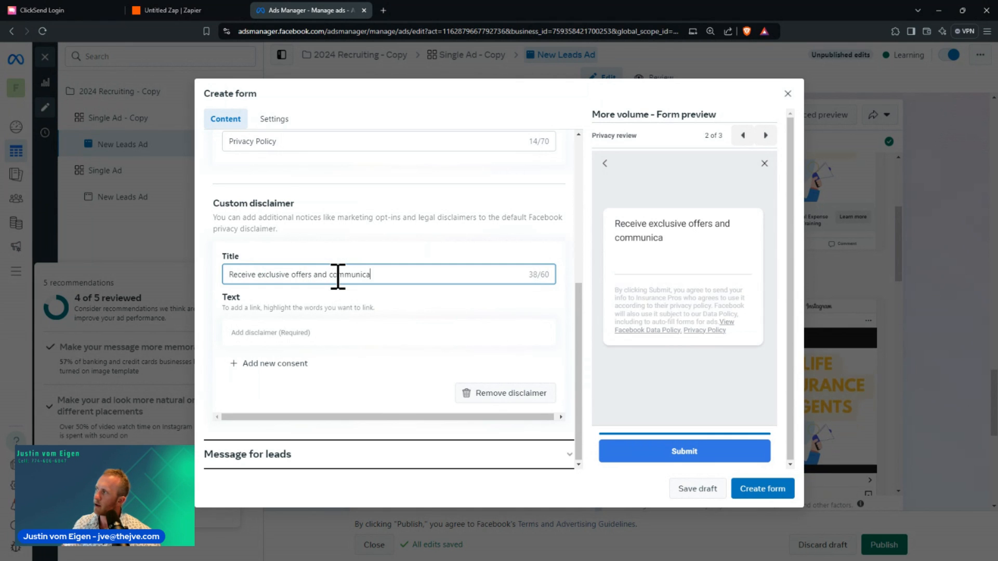
type("tions!")
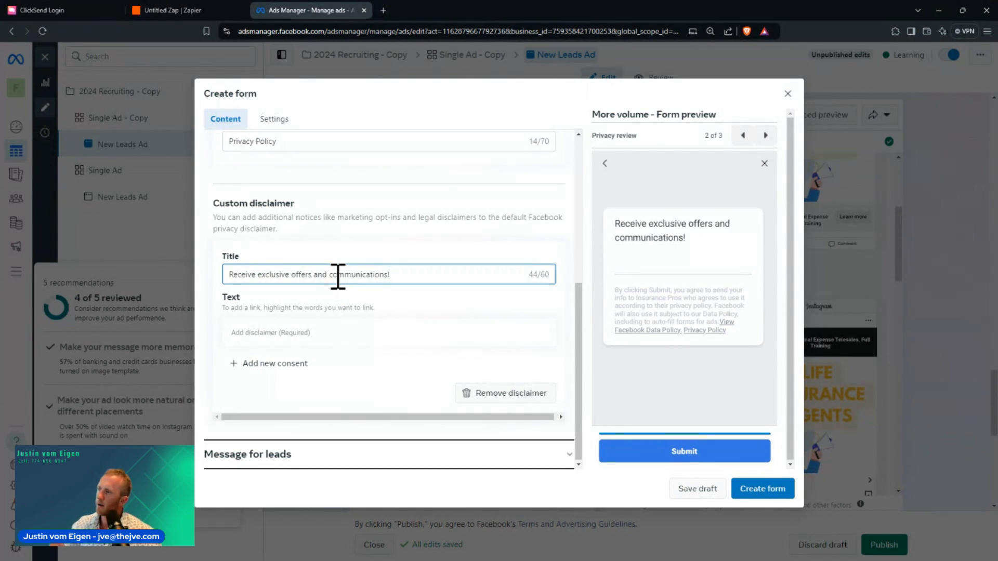
left_click(296, 333)
type("By submitting your phone number, you agree to receive automated marketing text messages from JustInsurance LLC at the phone number provided. Consent is not a condition of purchase. Message & data rates may apply. Reply STOP to unsubscribe. Privacy Policy: [insert link]. Terms & Conditions: [insert link].")
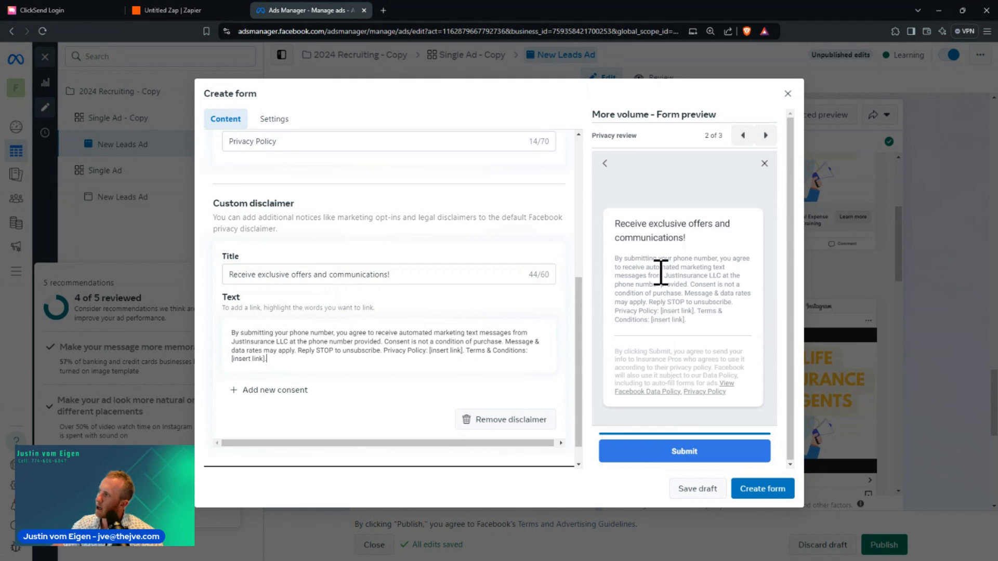
Review the consent wording in the form preview and close the lead form without saving it
left_click_drag(712, 279, 654, 285)
left_click(687, 296)
left_click(697, 283)
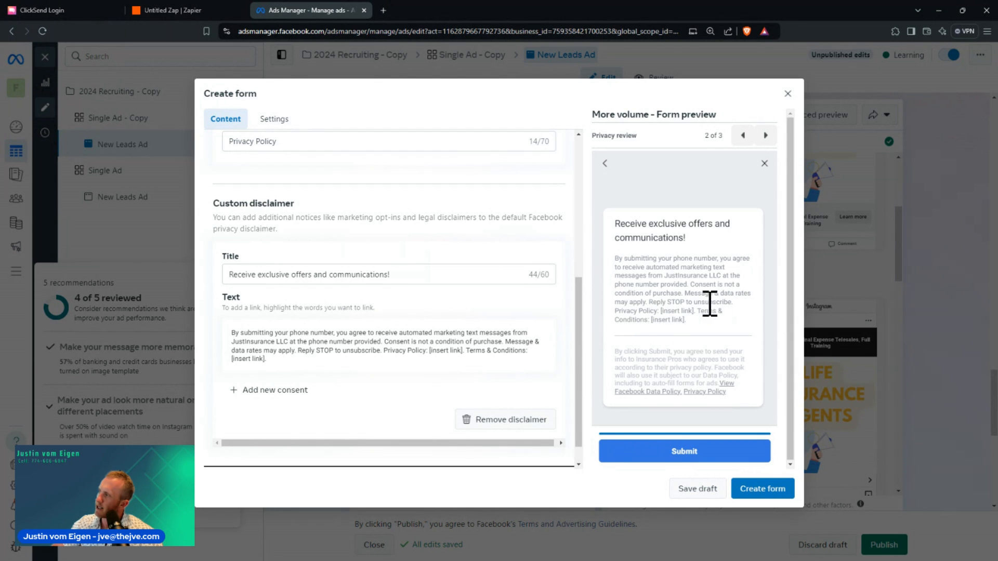
left_click_drag(668, 319, 686, 312)
left_click(678, 318)
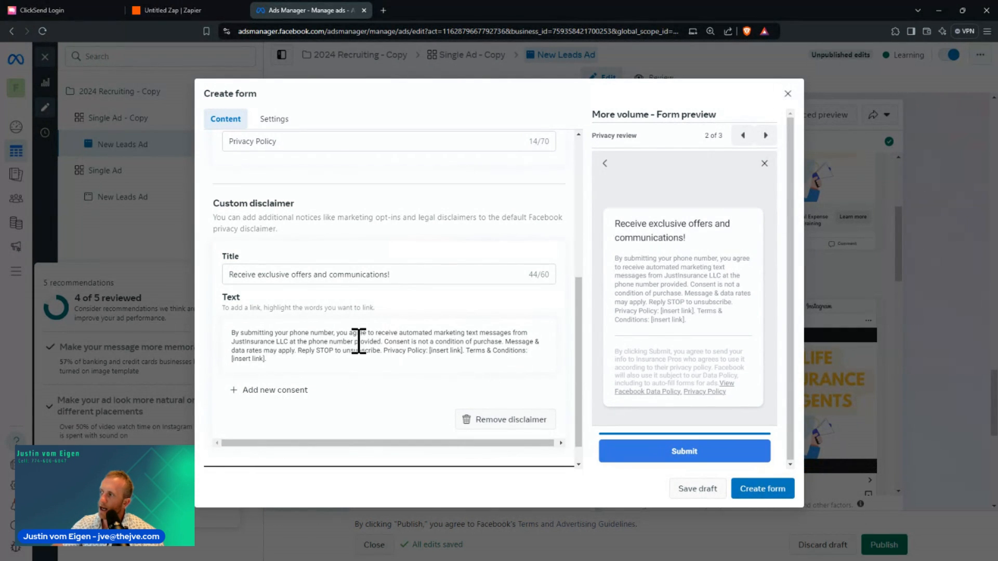
left_click(788, 93)
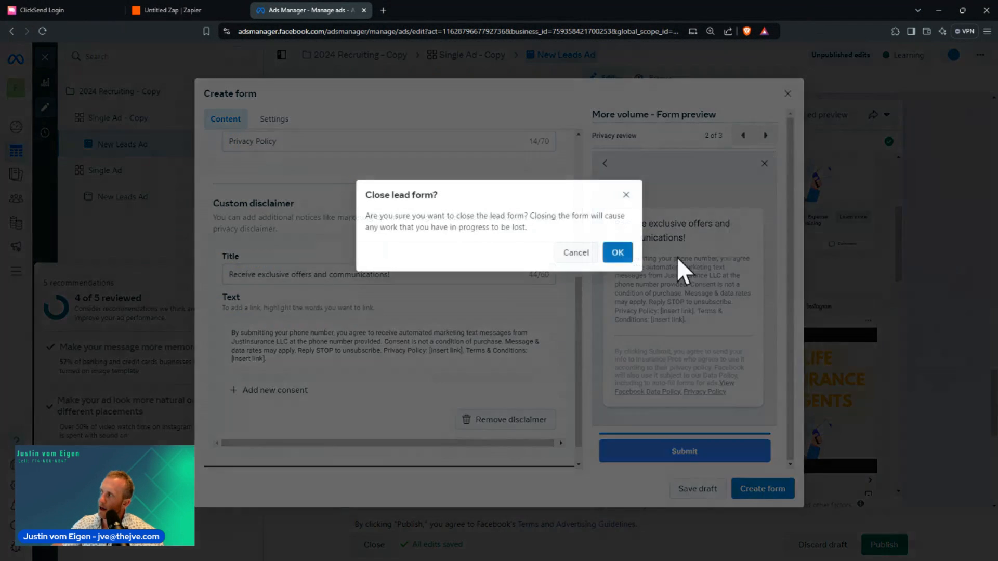
left_click(618, 253)
Switch to the Zapier draft and set the Facebook Lead Ads step's trigger event to New Lead
left_click(212, 11)
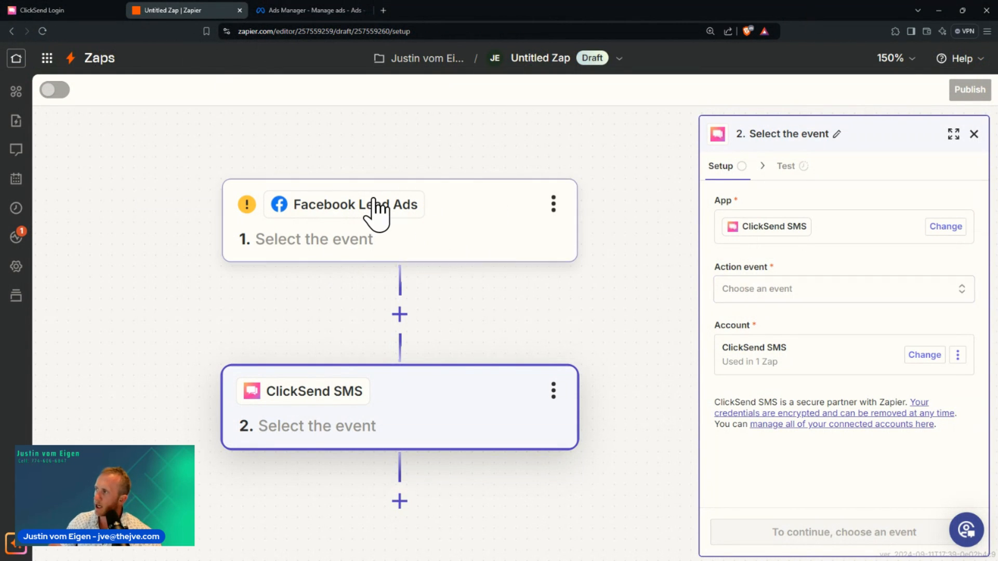
left_click(430, 219)
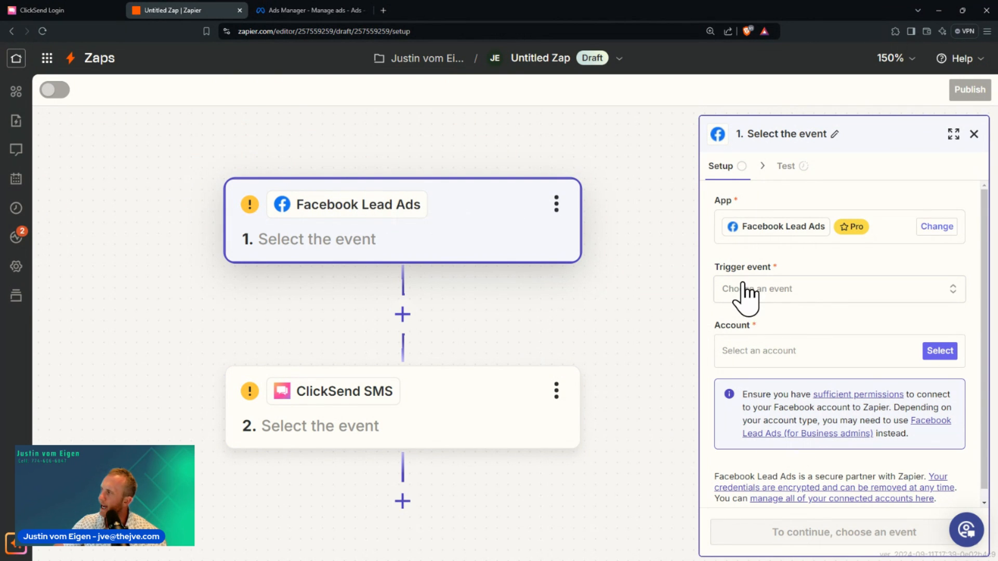
left_click(783, 304)
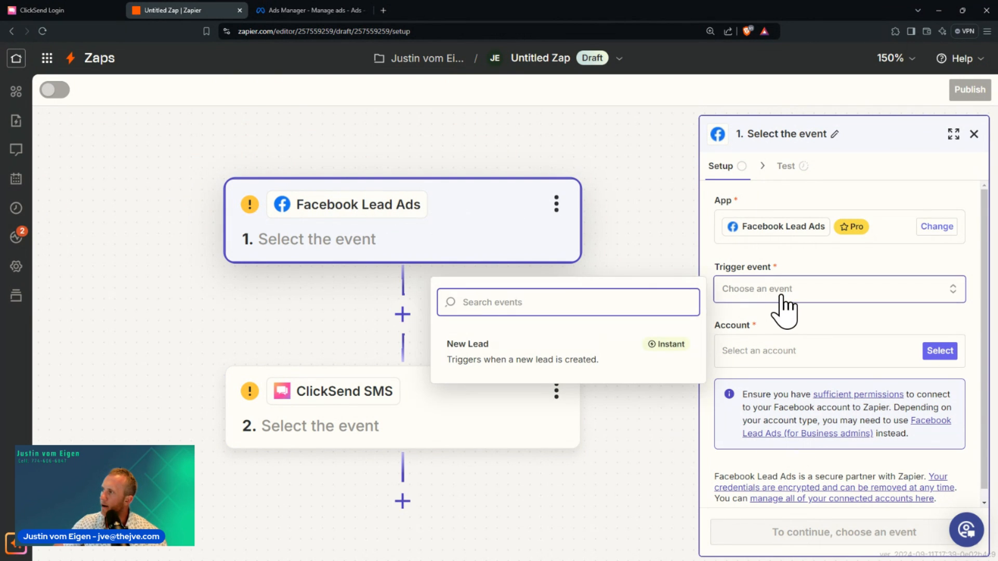
left_click(570, 365)
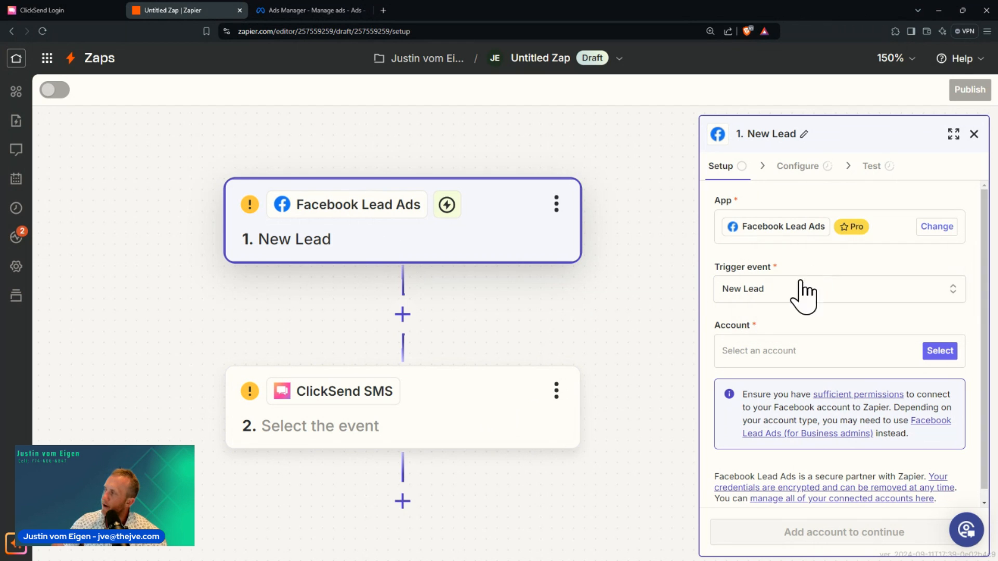
Choose a connected Facebook Lead Ads account for the New Lead trigger and proceed to its configuration
left_click(813, 359)
left_click(550, 333)
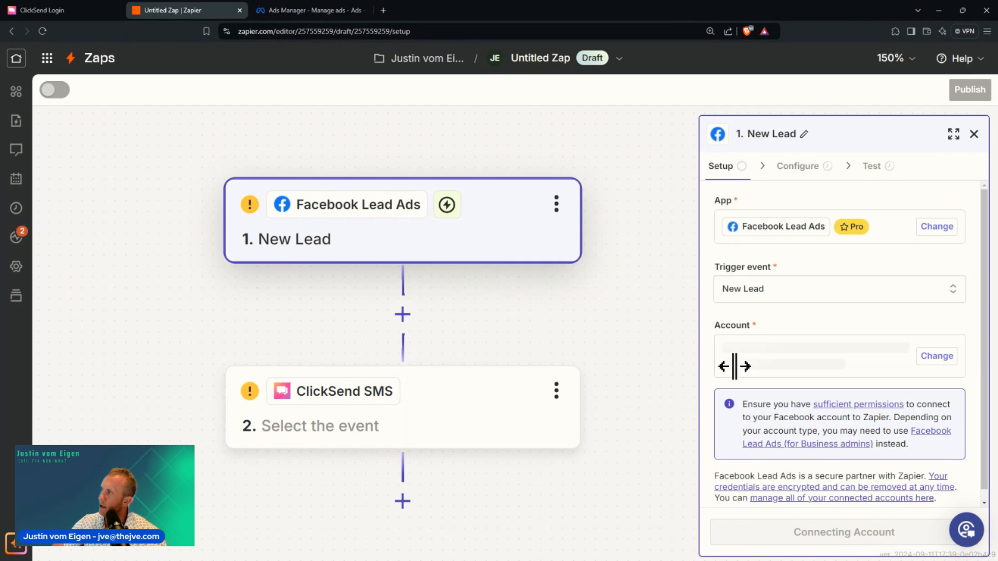
left_click(760, 366)
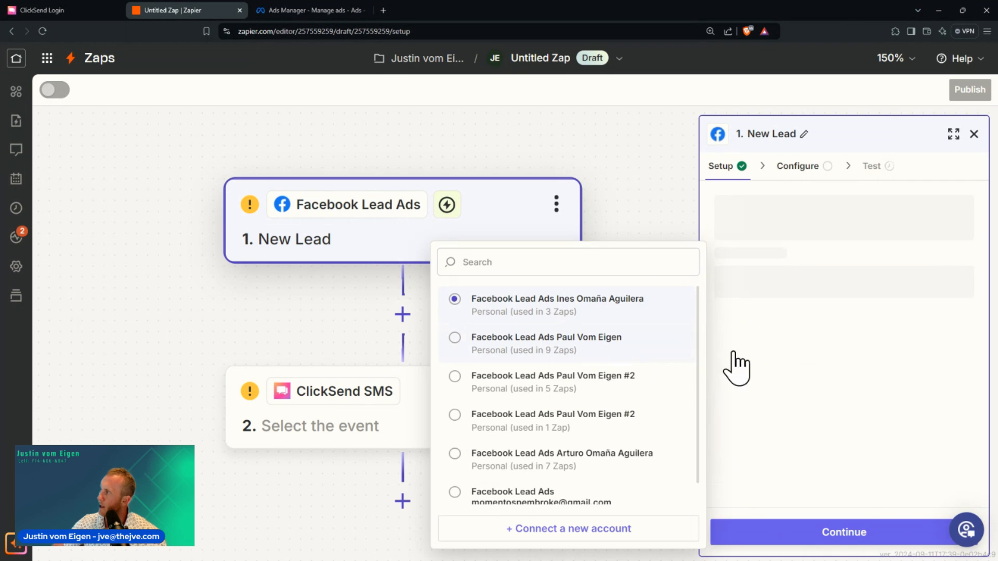
key("Return")
left_click(840, 533)
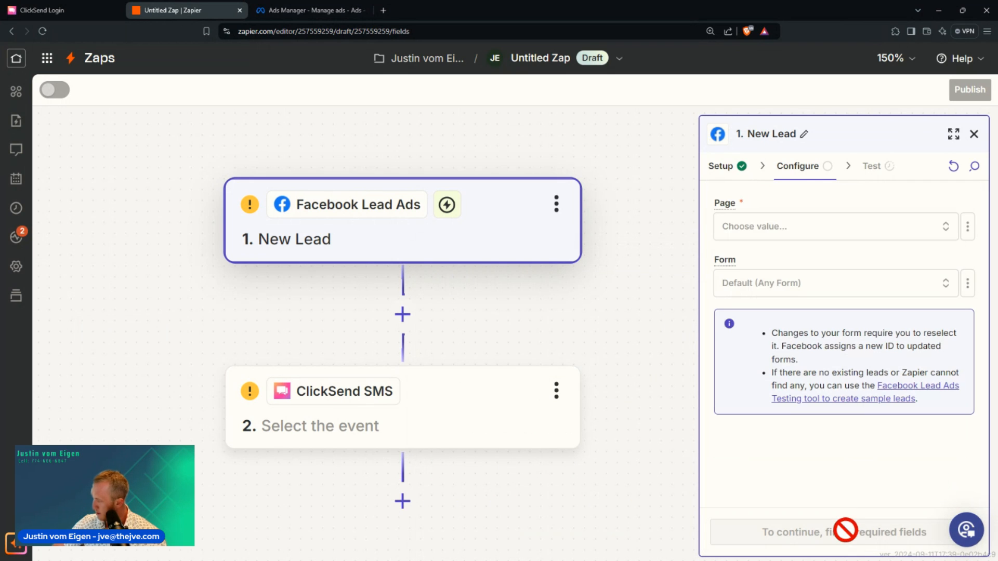
Set the trigger's page to Insurance Pros and its form to Recruiting Form, checking the form name against the ad in Ads Manager
left_click(791, 229)
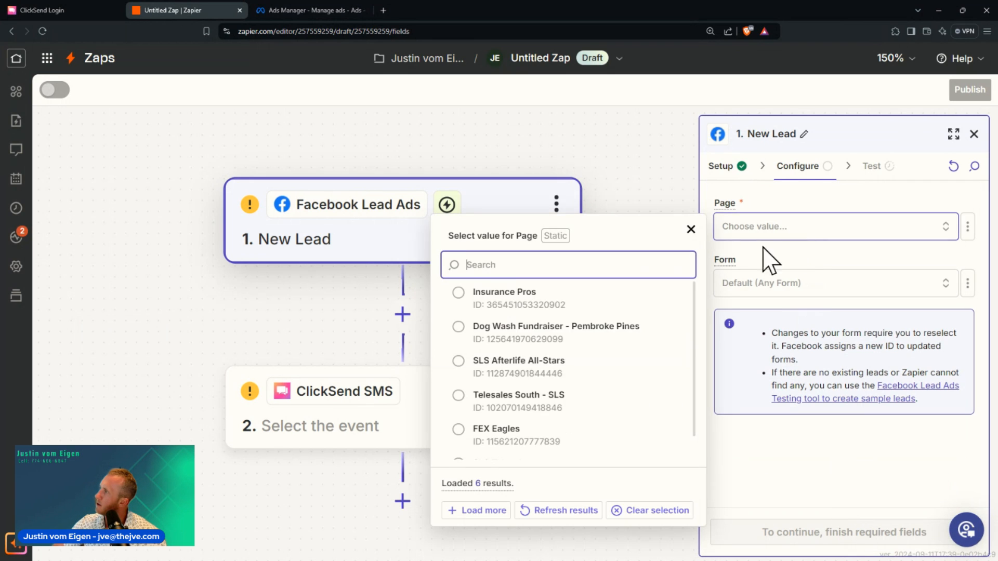
left_click(525, 309)
left_click(825, 293)
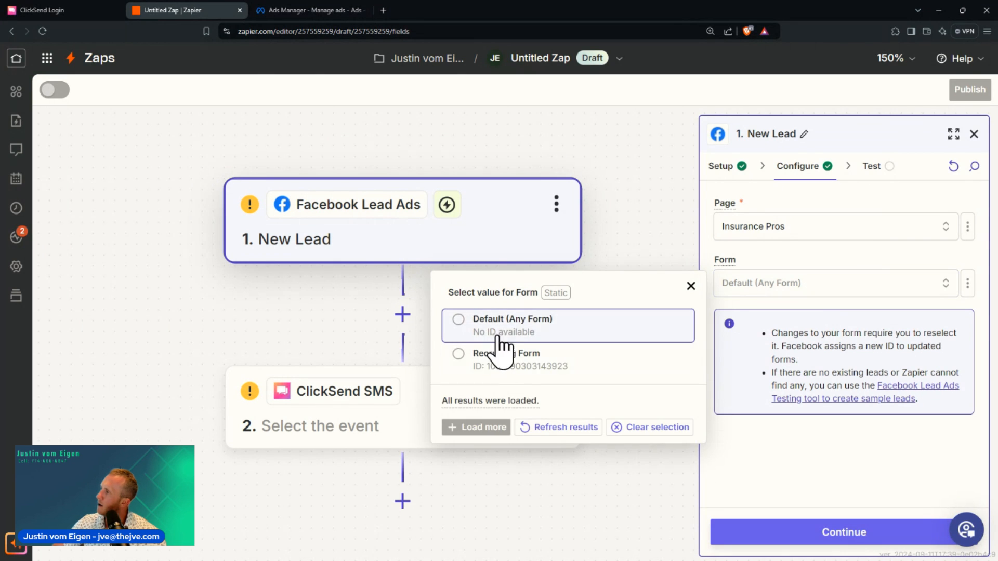
left_click(507, 362)
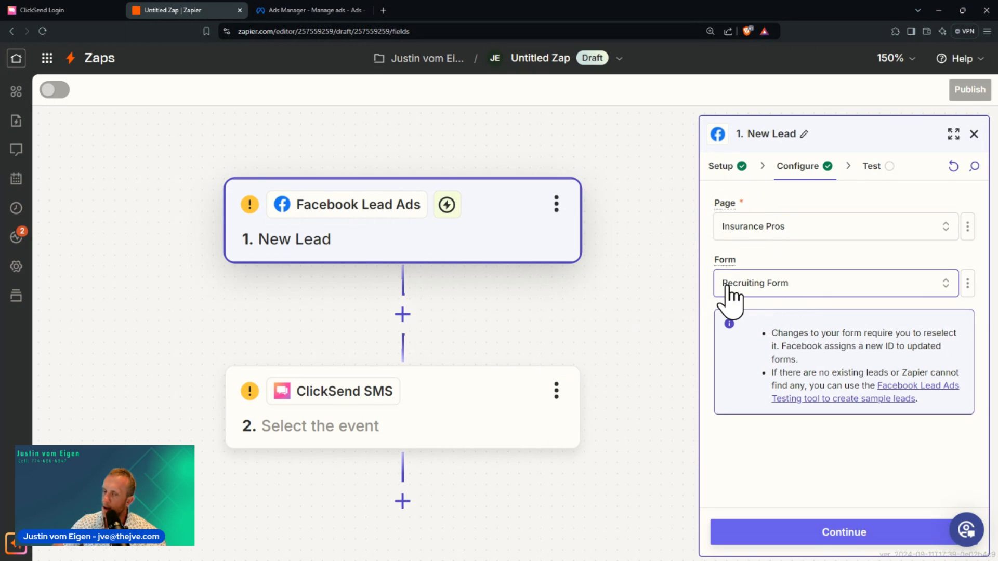
left_click(358, 10)
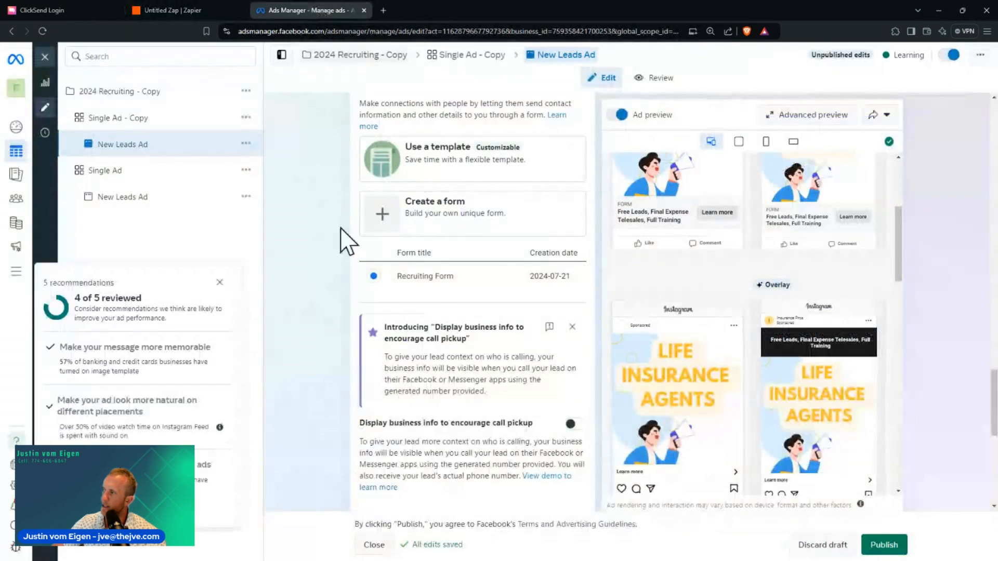
left_click(159, 10)
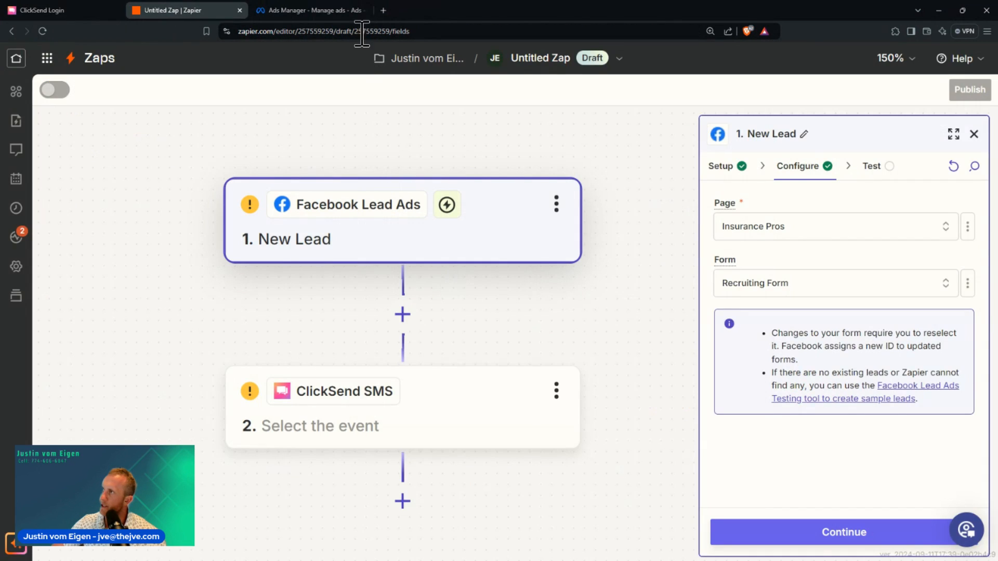
left_click(359, 10)
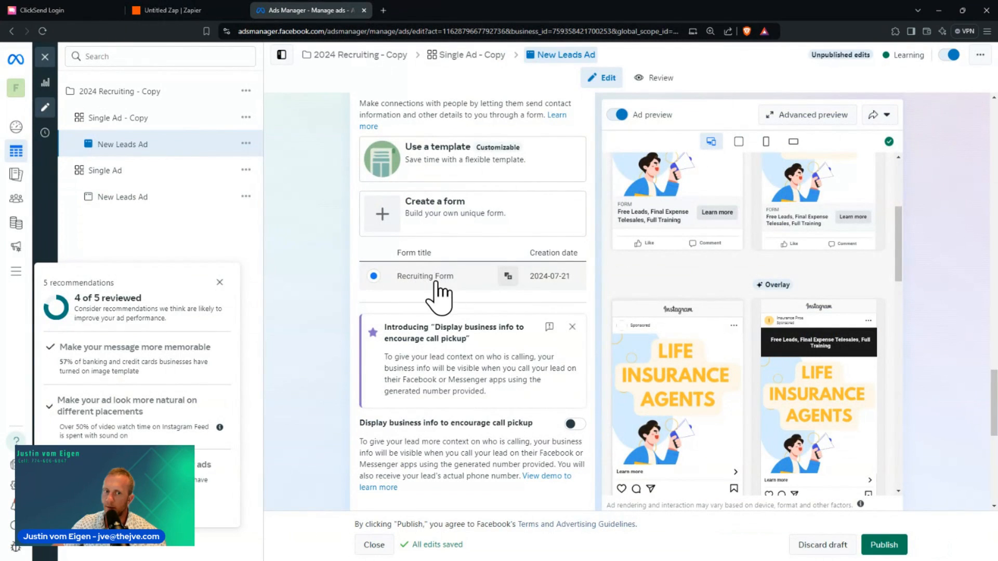
left_click(215, 11)
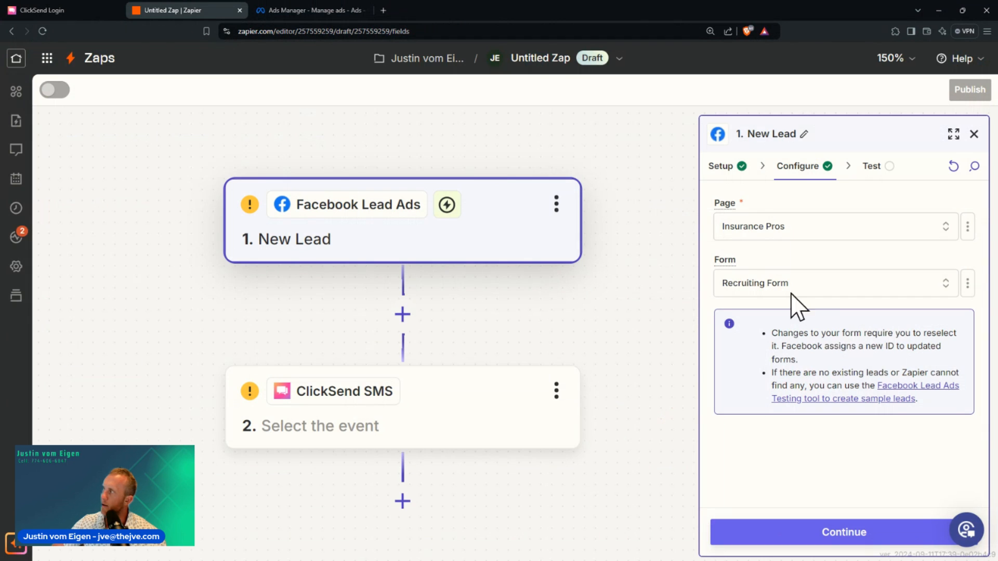
Test the New Lead trigger to load lead records and open the Zap's ClickSend SMS step
left_click(836, 526)
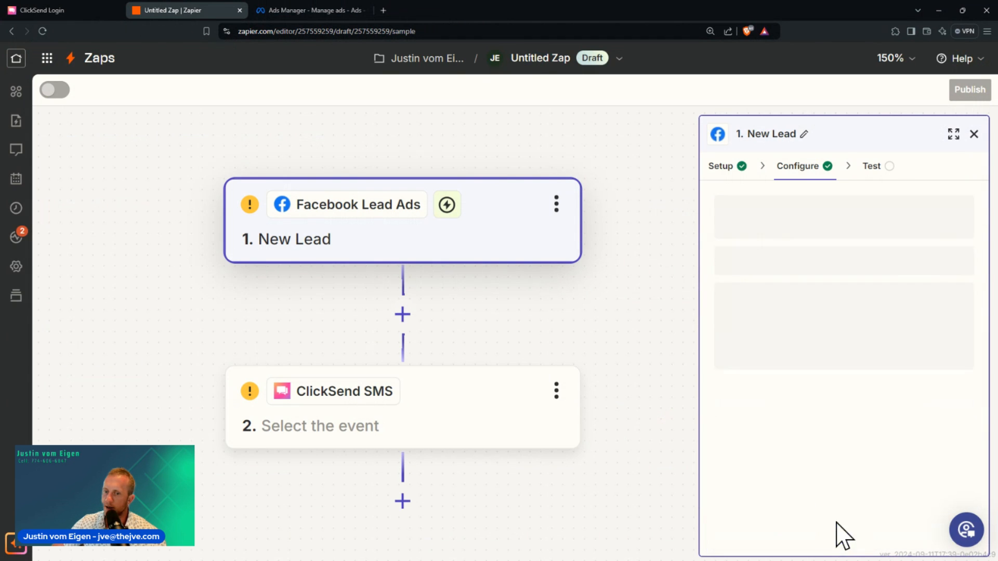
left_click(841, 534)
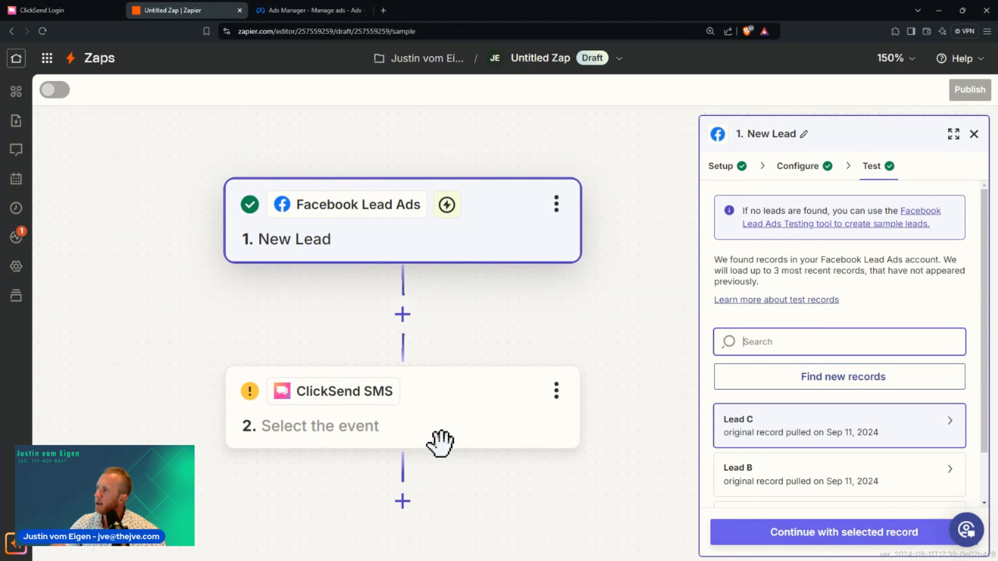
left_click(442, 418)
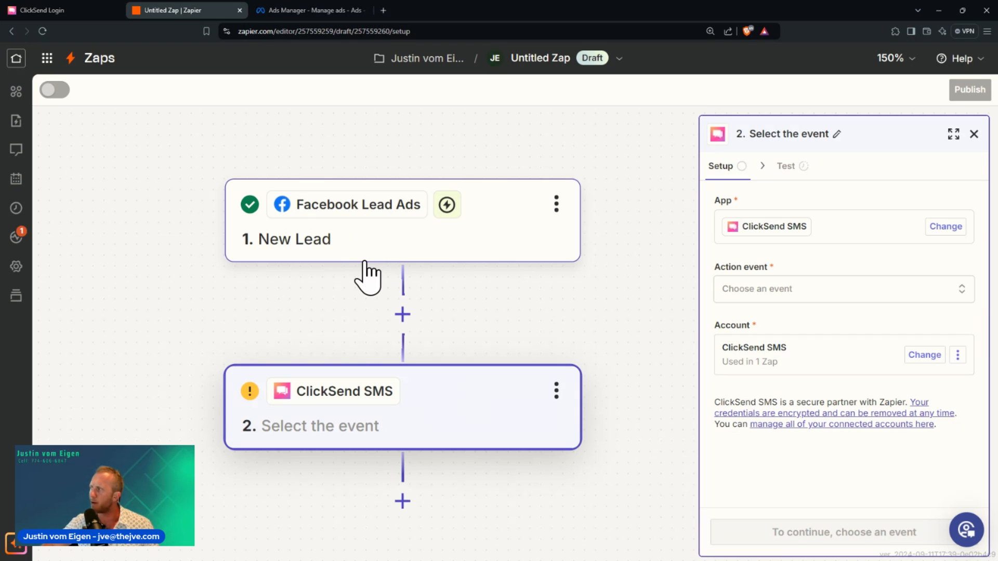
Switch to the ClickSend dashboard and examine the Automations page's actions, time-based and contacts-based automations
left_click(67, 7)
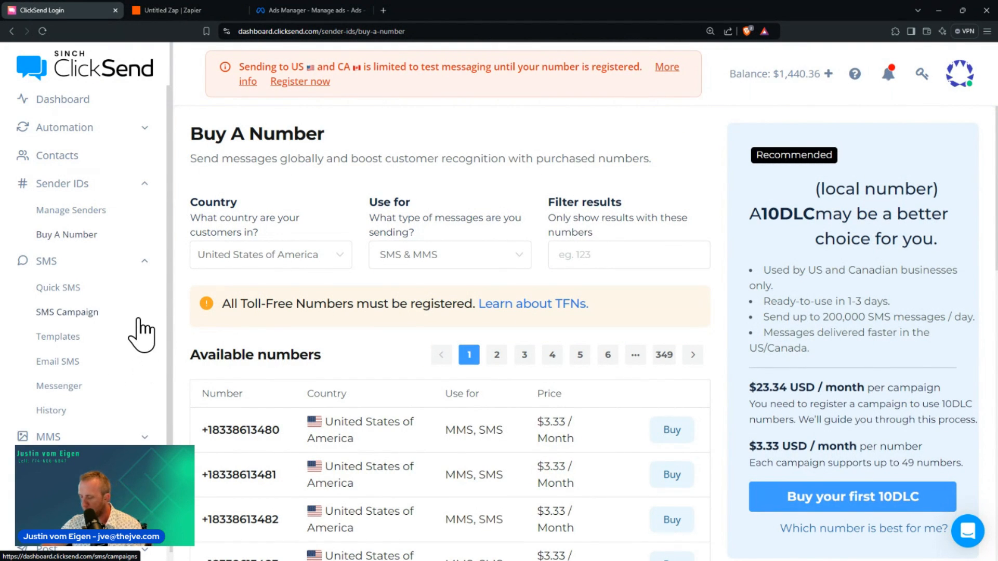
key("ctrl+minus")
key("ctrl+minus")
key("ctrl+minus")
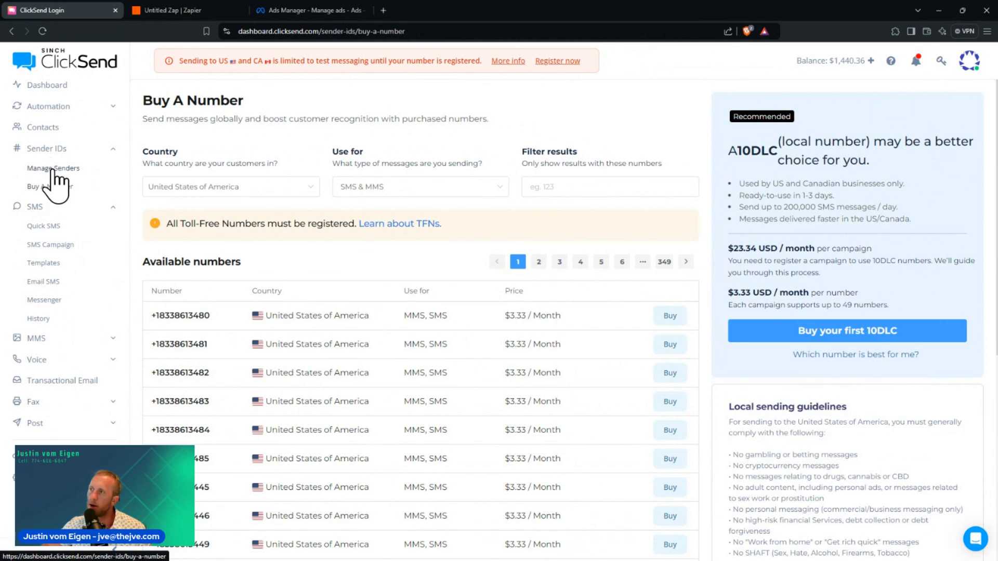
left_click(49, 107)
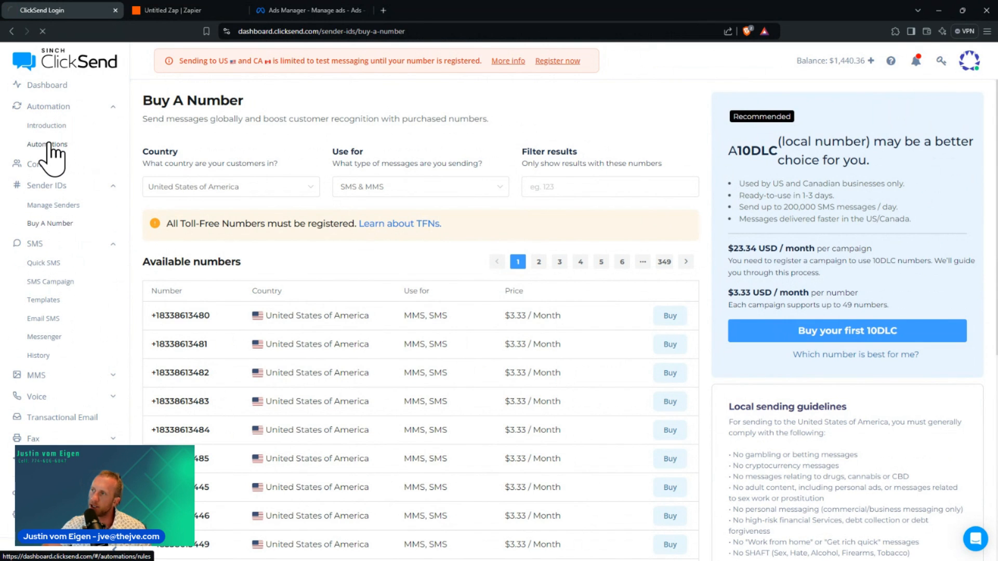
left_click(50, 146)
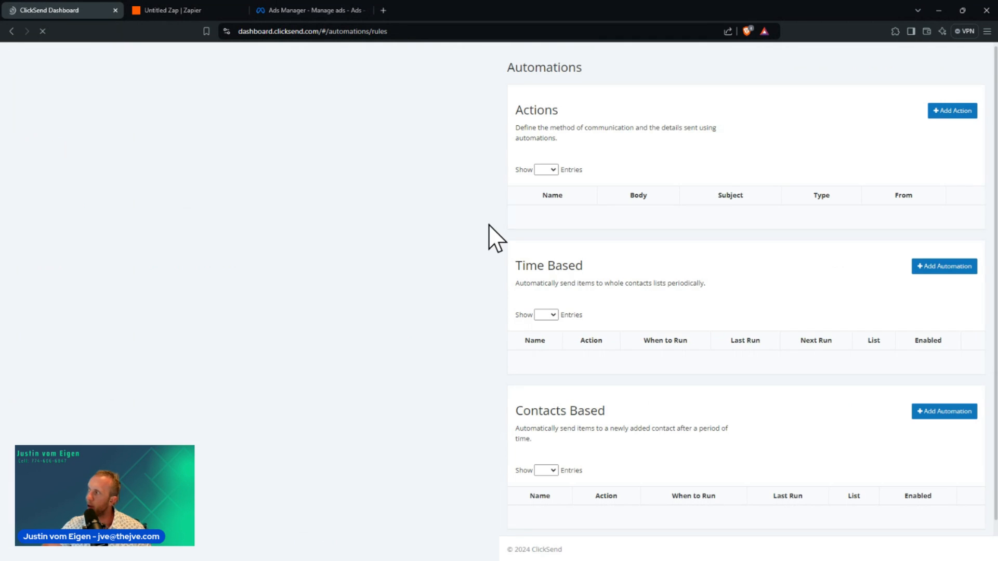
scroll(622, 323, "down", 1)
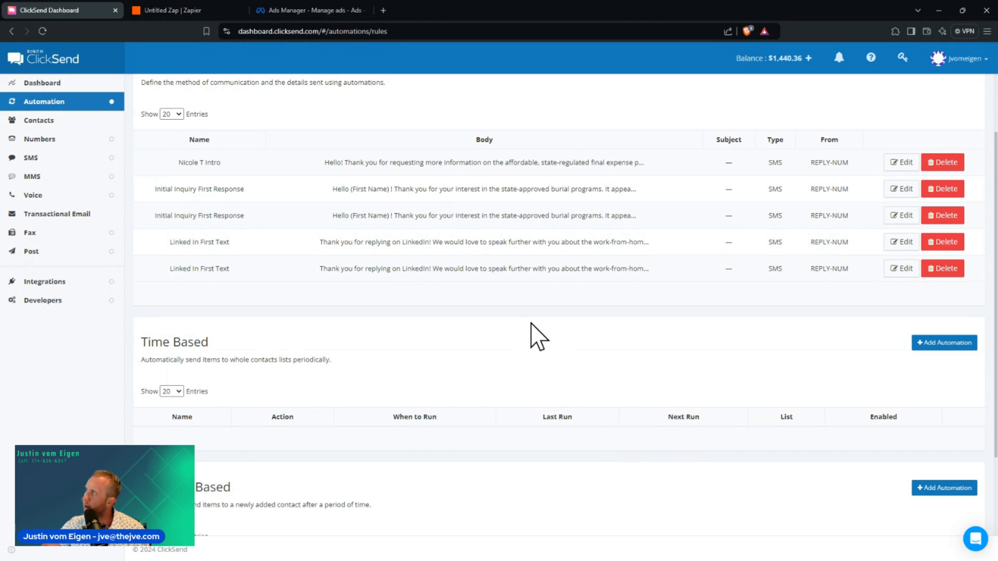
scroll(530, 328, "down", 2)
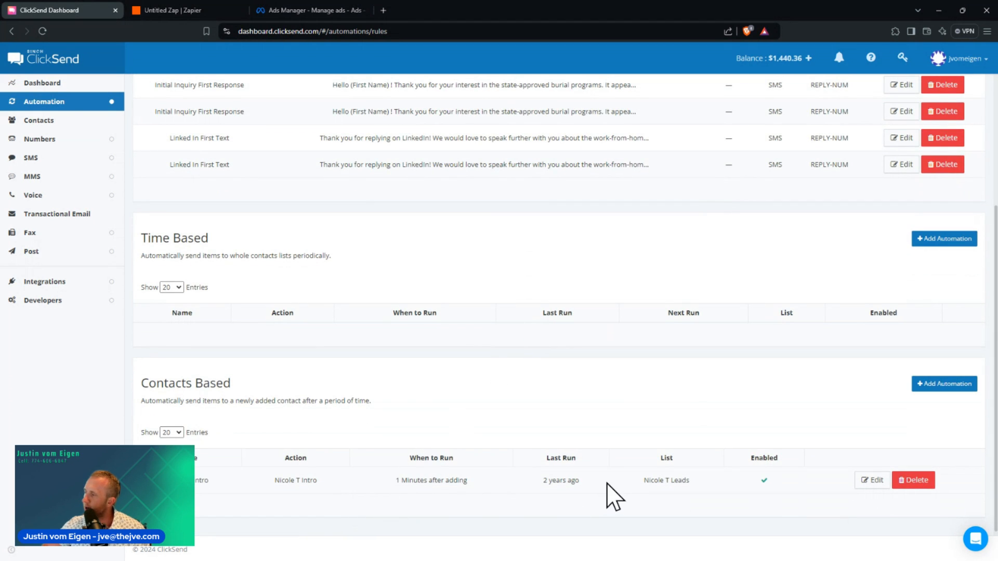
scroll(541, 491, "up", 4)
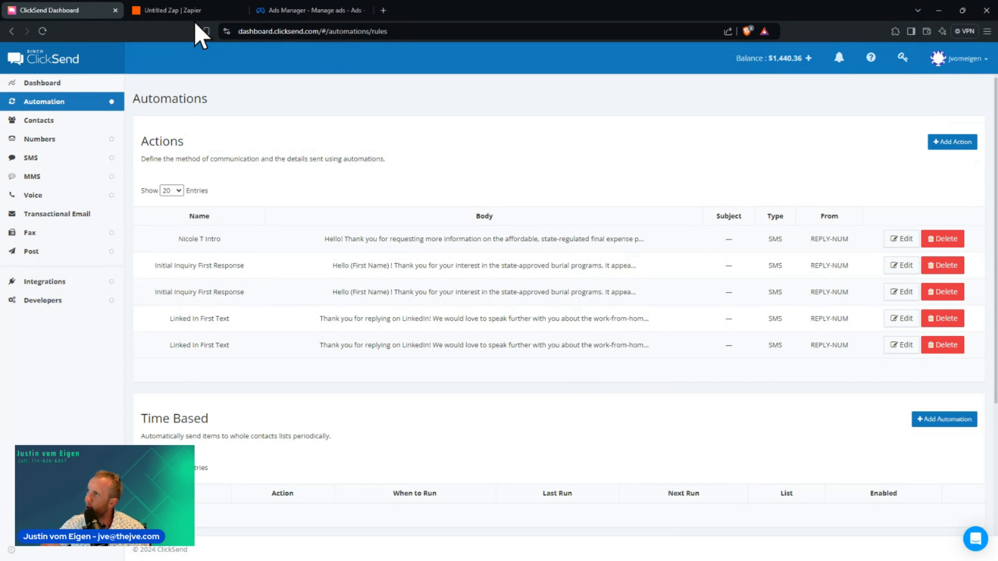
Switch to the Zapier editor and examine the action events available for the ClickSend SMS step
left_click(158, 11)
left_click(775, 302)
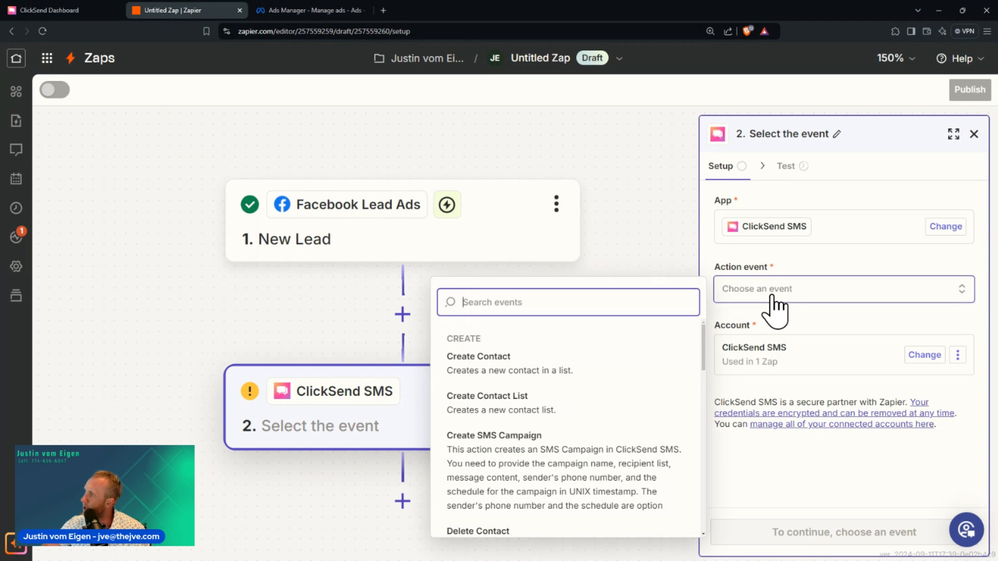
scroll(569, 426, "down", 2)
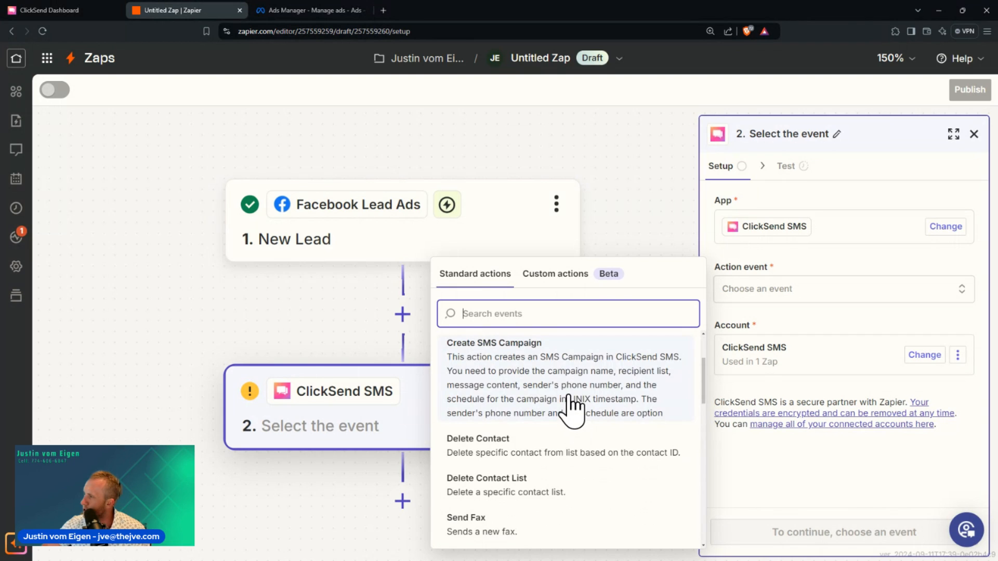
scroll(572, 408, "down", 6)
scroll(553, 408, "down", 5)
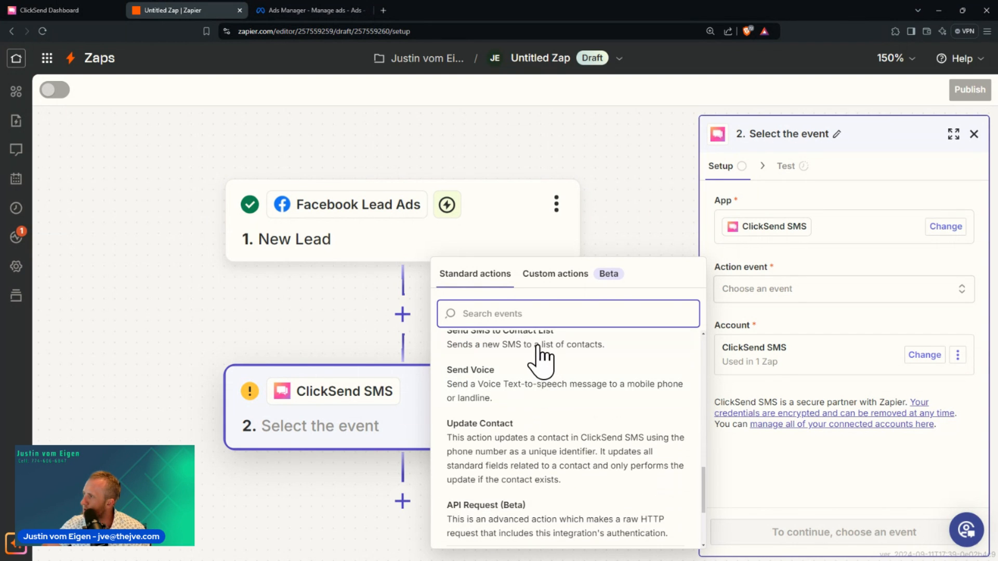
scroll(551, 390, "down", 3)
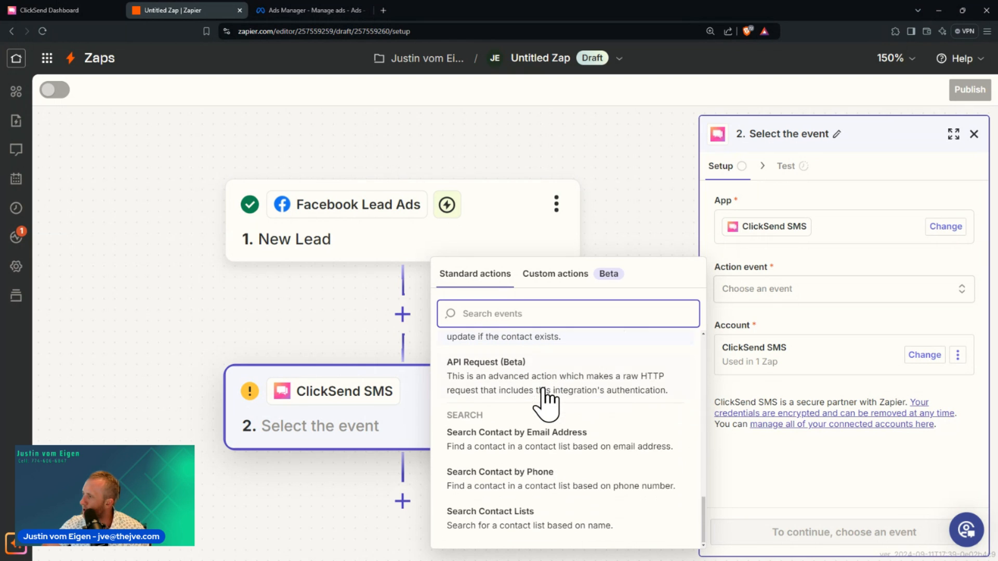
scroll(561, 432, "up", 3)
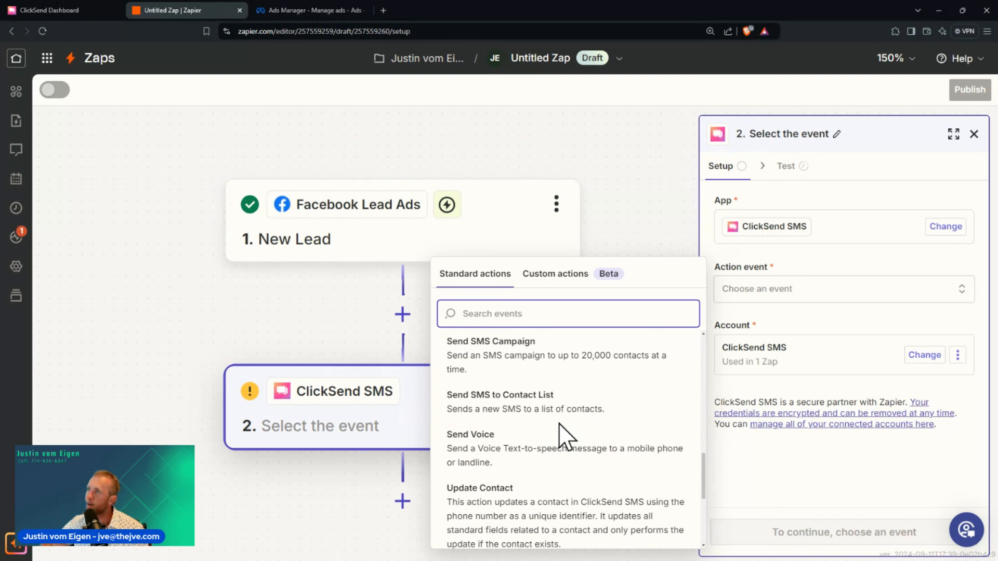
Switch to the ClickSend dashboard, inspect the contacts-based automation section and its new automation form, and cancel the form
left_click(49, 10)
scroll(660, 289, "down", 3)
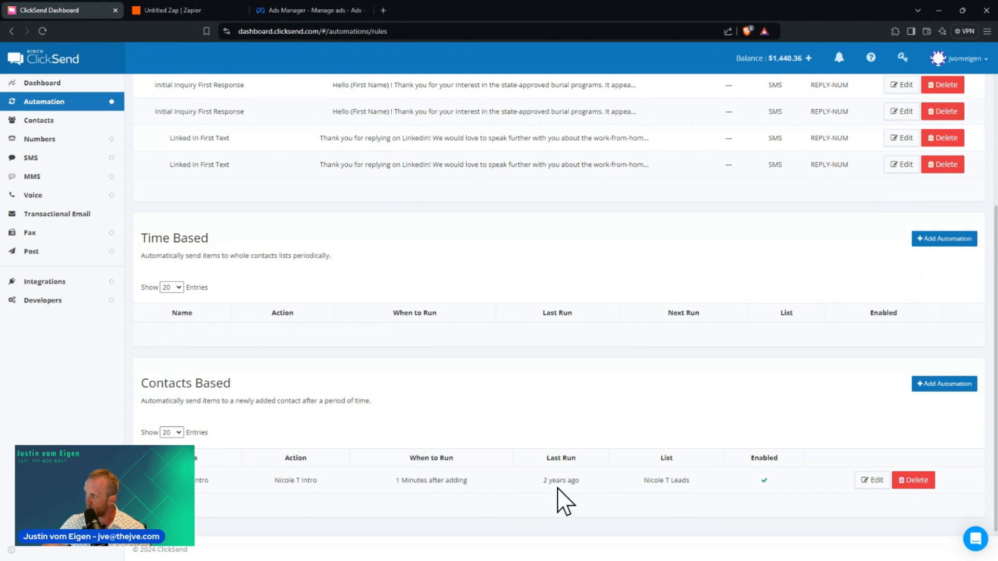
left_click_drag(184, 406, 248, 402)
left_click(274, 398)
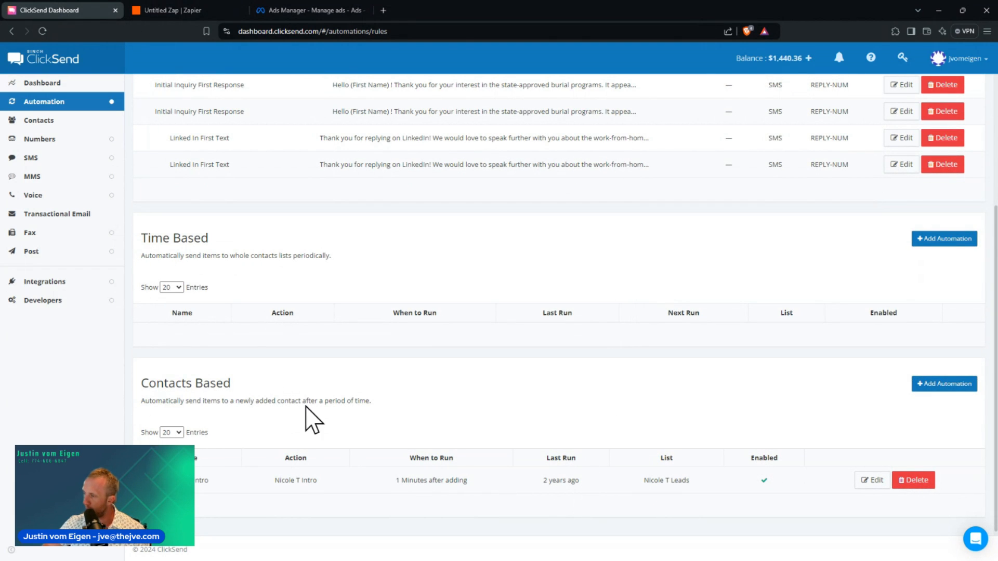
left_click(949, 385)
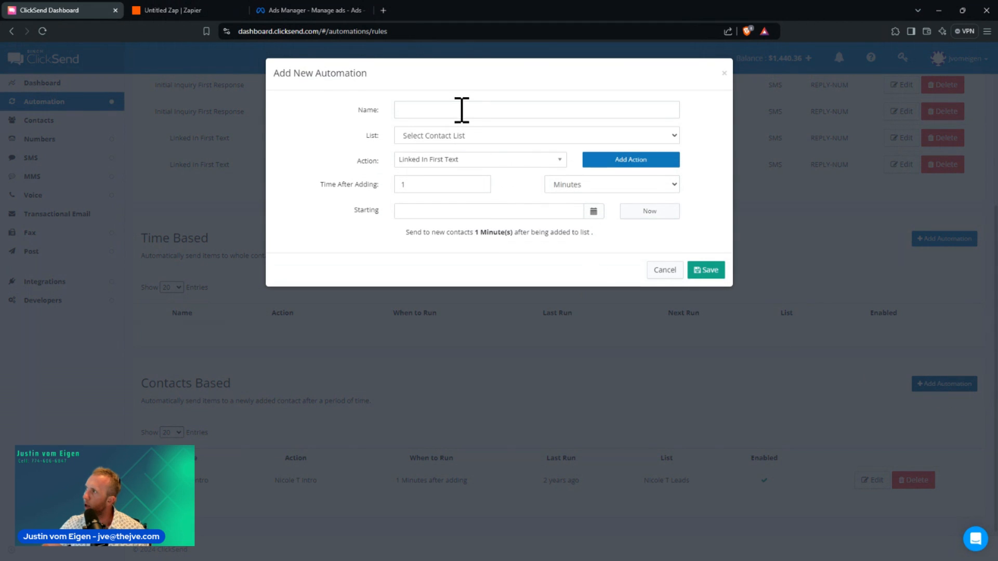
left_click(448, 134)
left_click(332, 133)
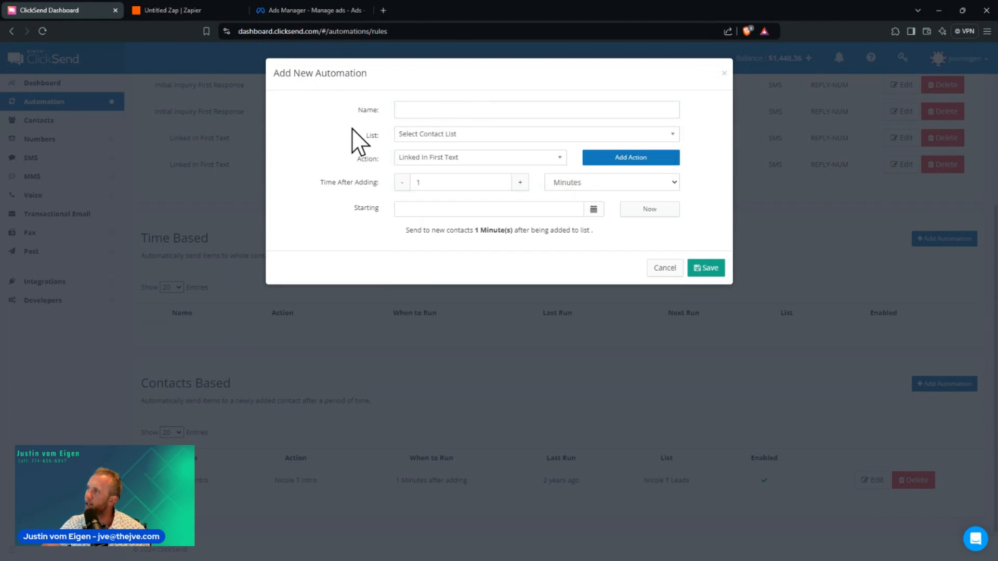
left_click(660, 268)
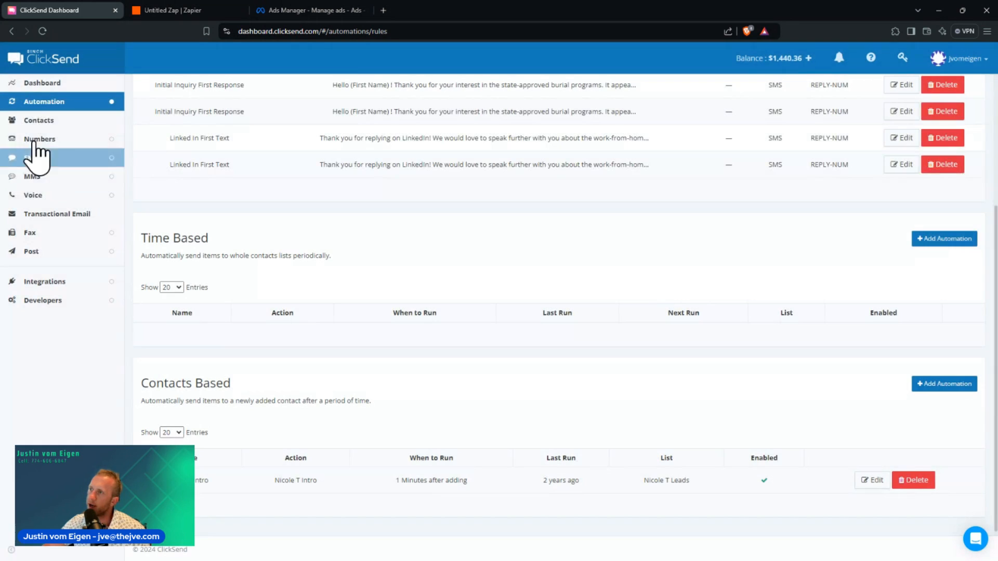
Create a new contact list named FB Lead test in ClickSend's contacts and open it
left_click(37, 120)
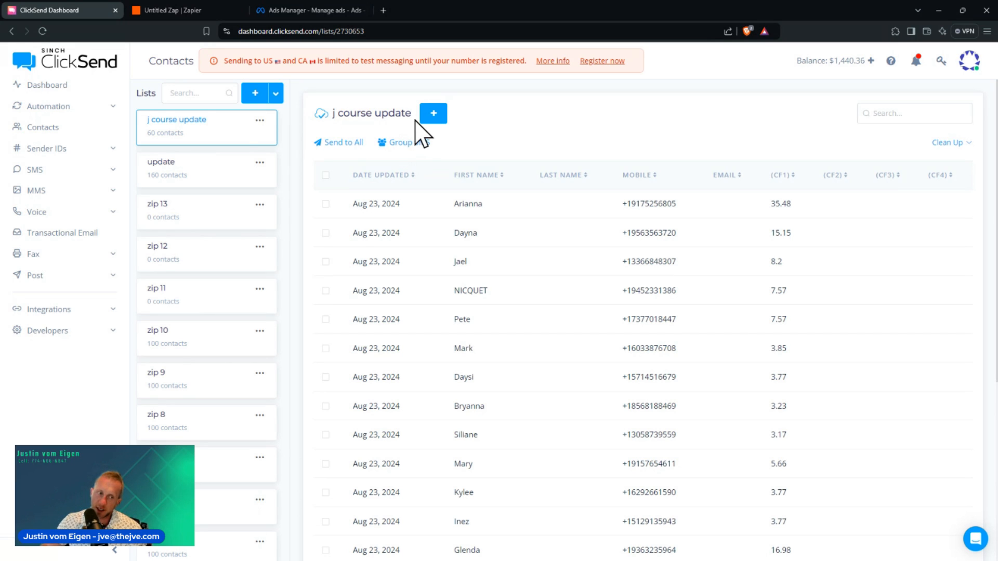
left_click(255, 97)
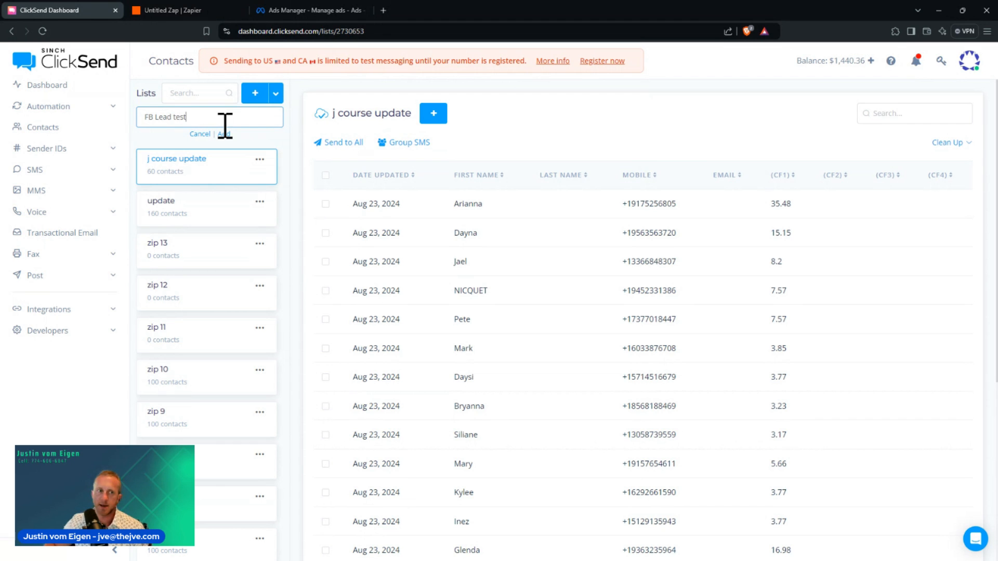
left_click(225, 135)
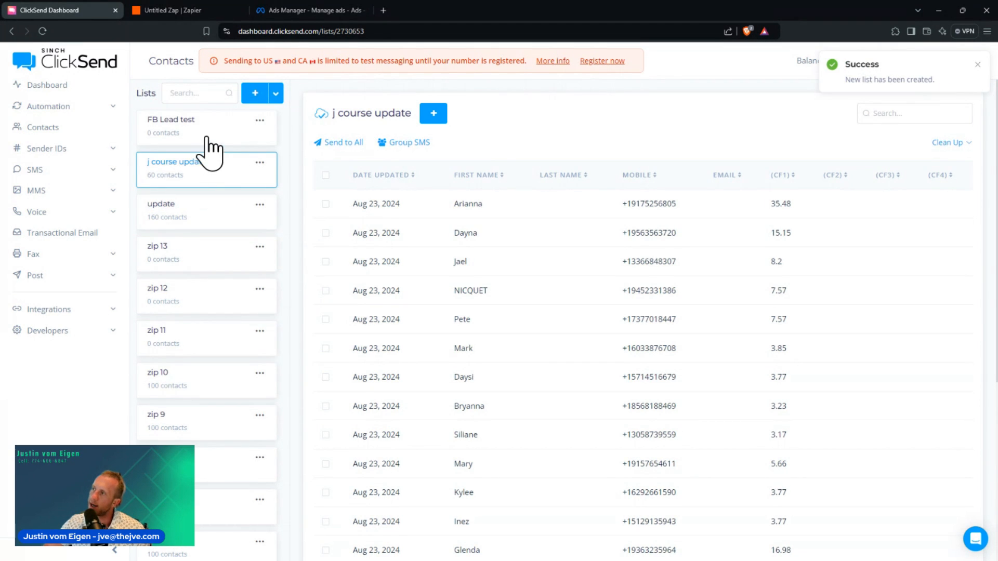
left_click(211, 149)
Switch to the Zapier editor and set the ClickSend SMS step's action event to Create Contact
left_click(327, 11)
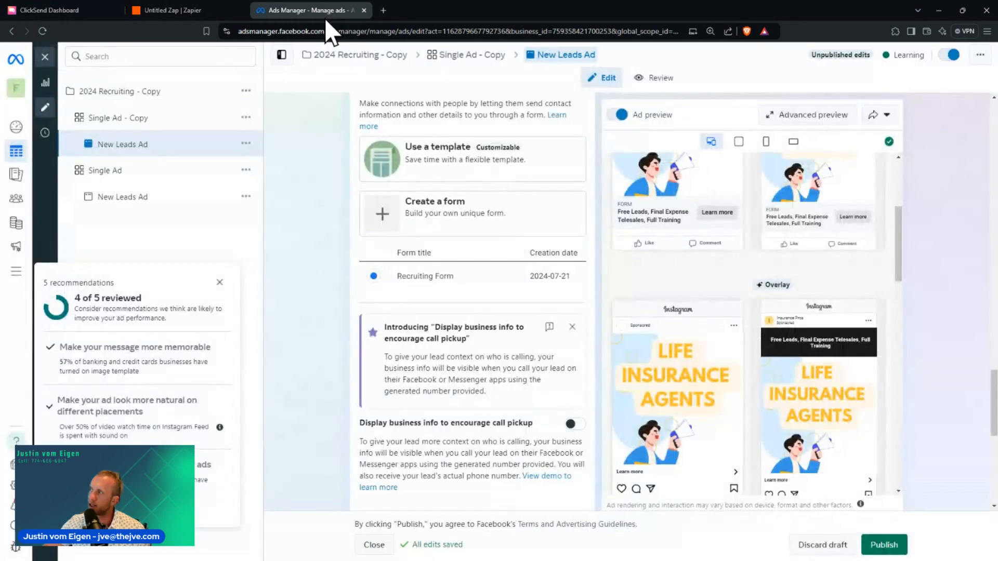
left_click(200, 11)
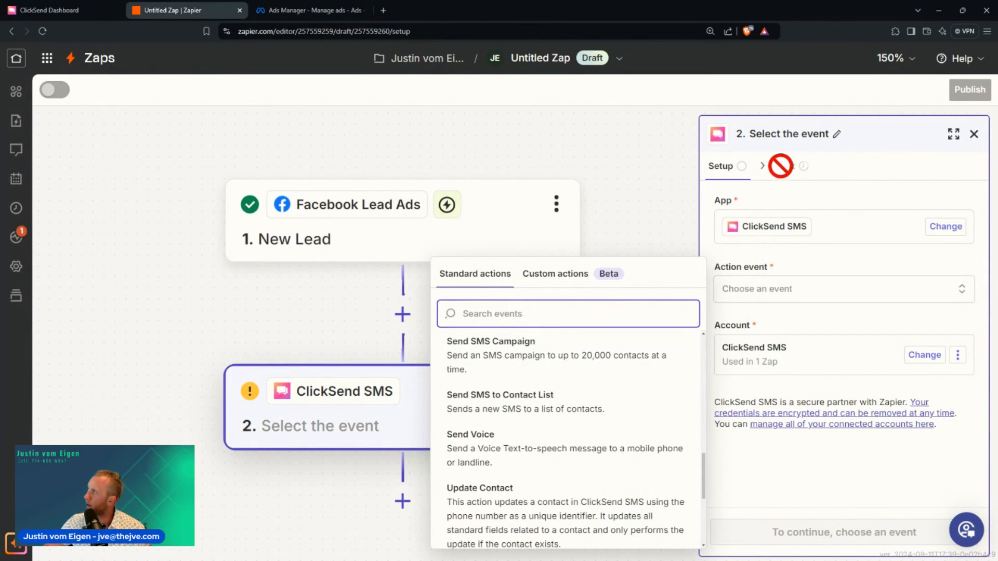
left_click(866, 229)
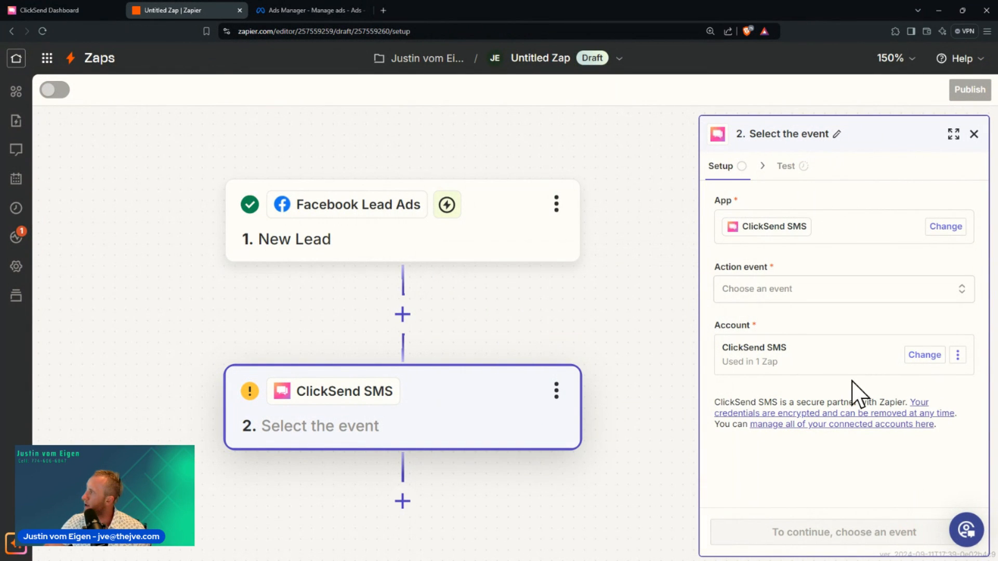
left_click(796, 293)
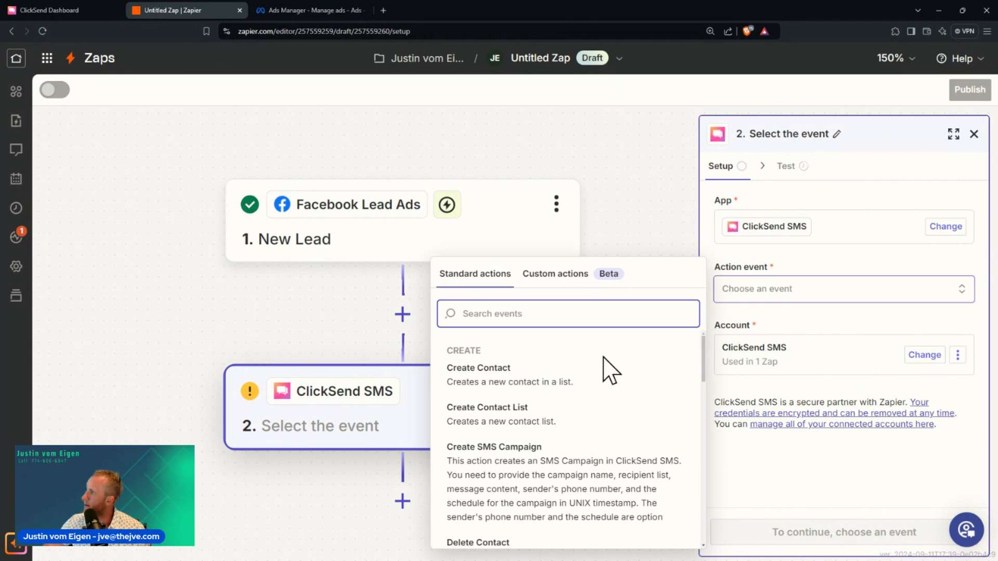
scroll(563, 418, "down", 1)
scroll(562, 419, "up", 1)
scroll(564, 422, "down", 6)
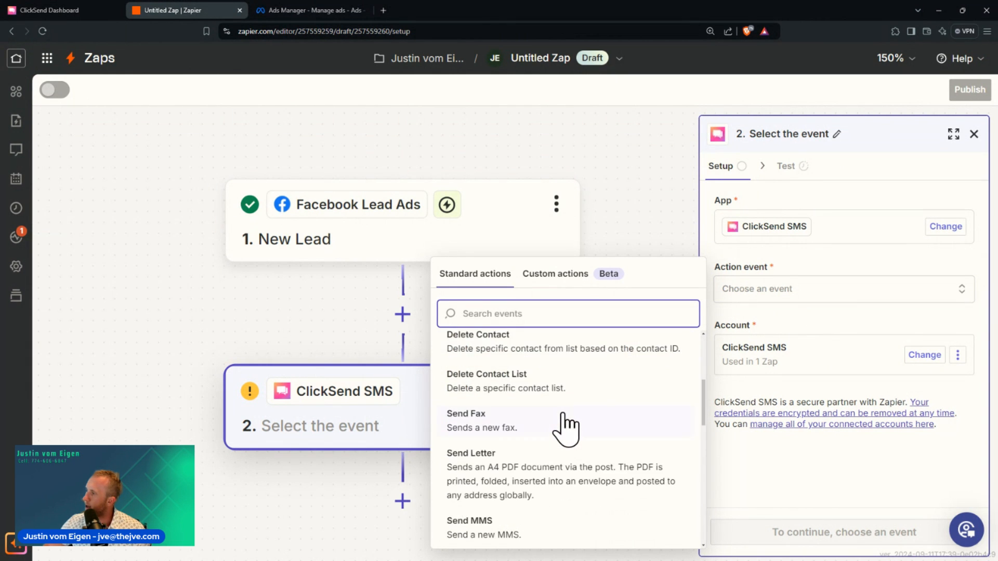
scroll(564, 423, "down", 8)
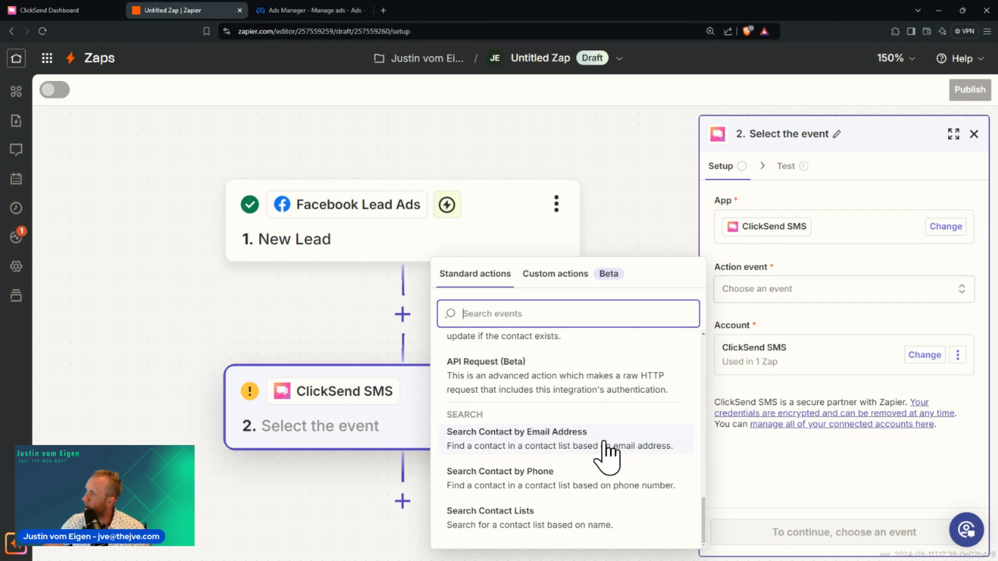
scroll(607, 452, "up", 10)
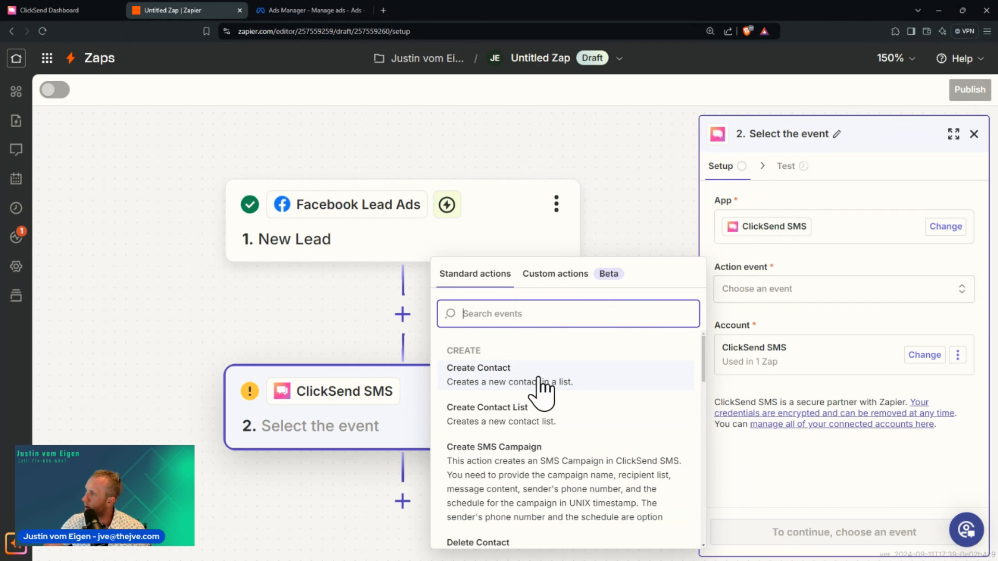
left_click(502, 387)
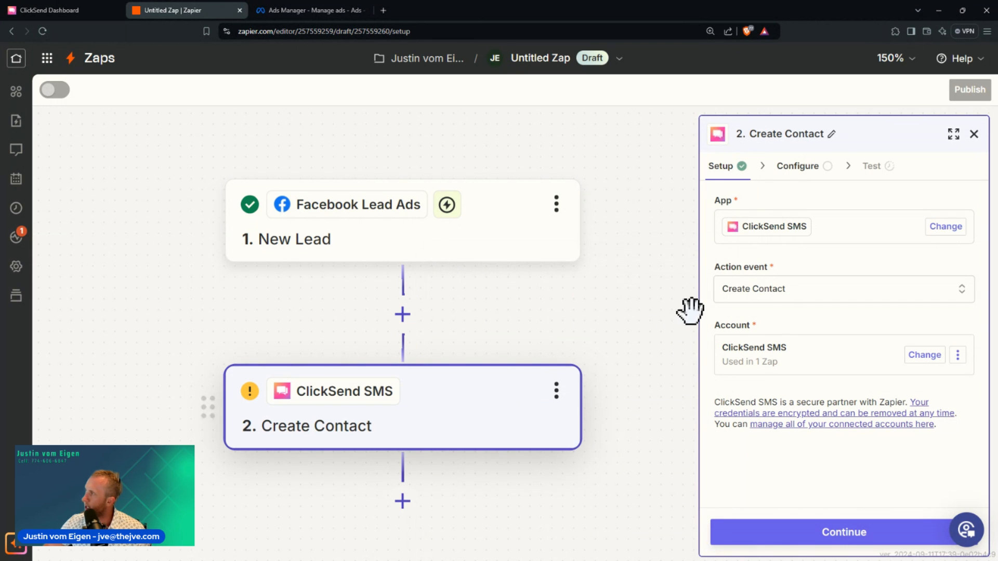
Proceed to the Create Contact configuration and set the contact list to FB Lead test
left_click(846, 536)
left_click(774, 231)
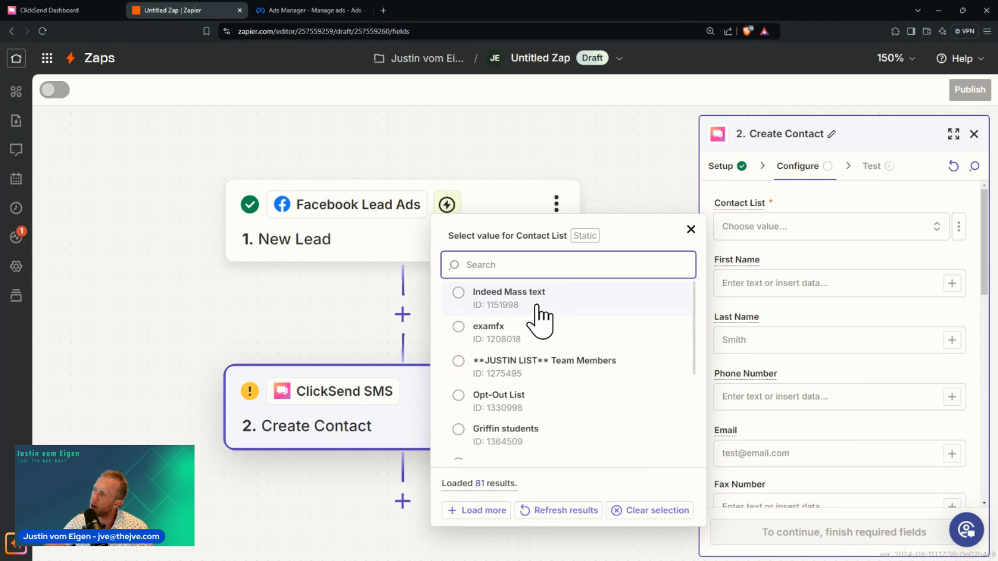
type("fb")
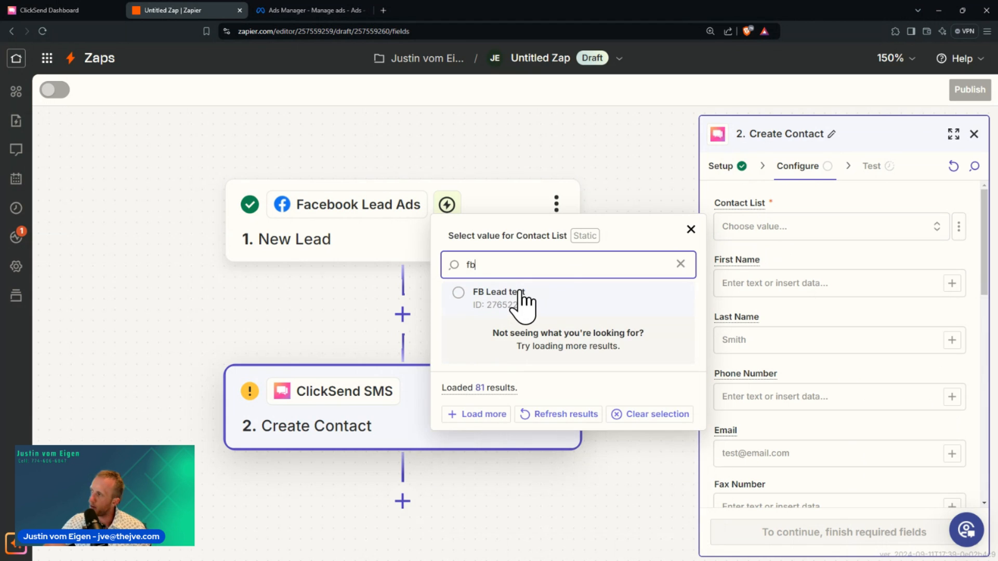
left_click(524, 295)
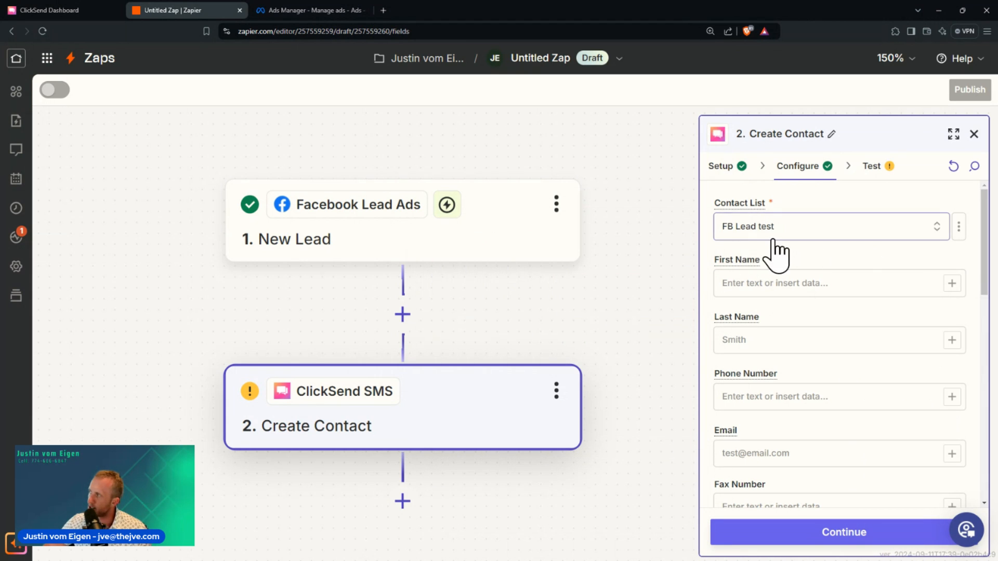
Map the contact's First Name to the Raw Full Name value from the New Lead trigger
left_click(804, 283)
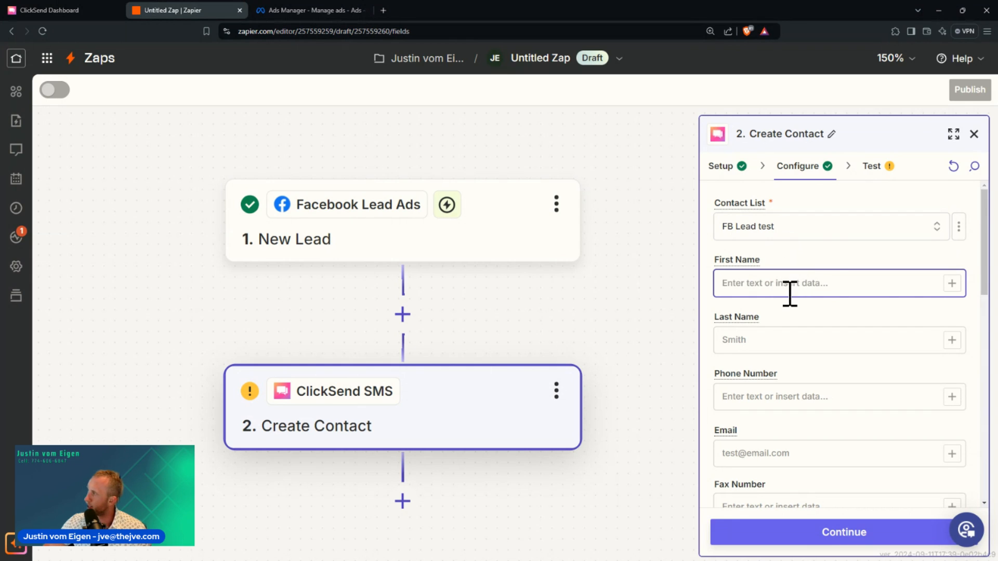
left_click(948, 284)
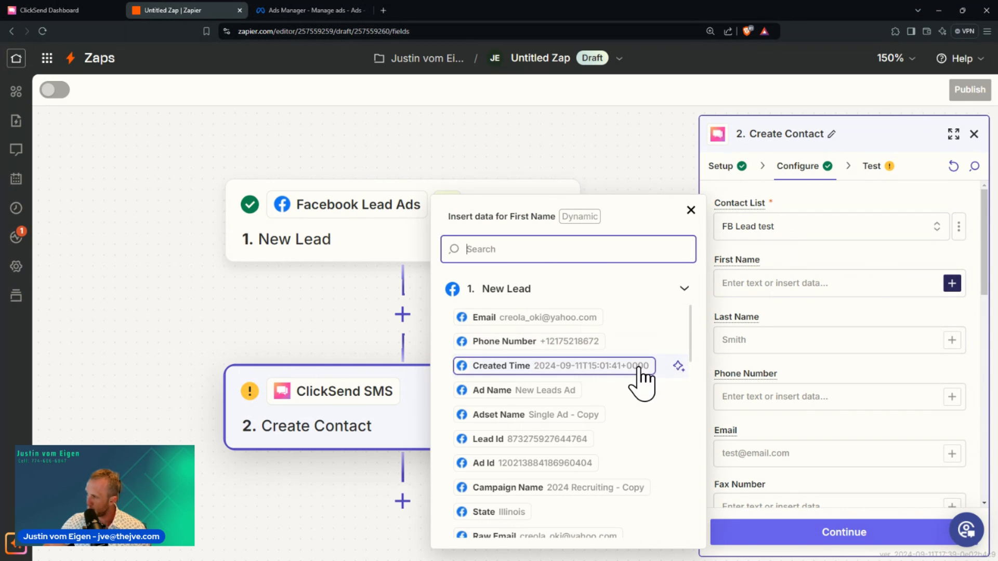
scroll(605, 390, "down", 3)
scroll(602, 382, "down", 1)
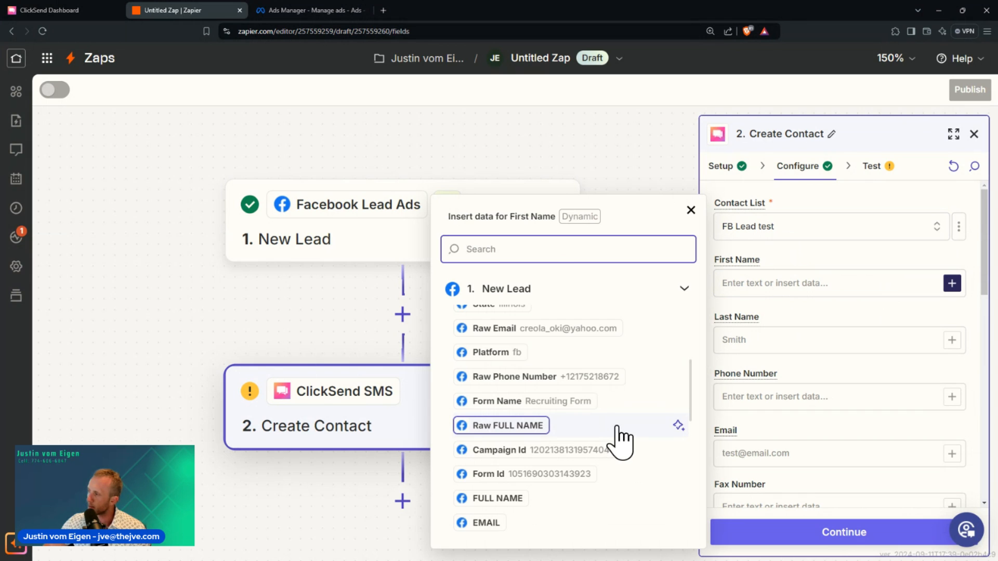
scroll(610, 437, "down", 3)
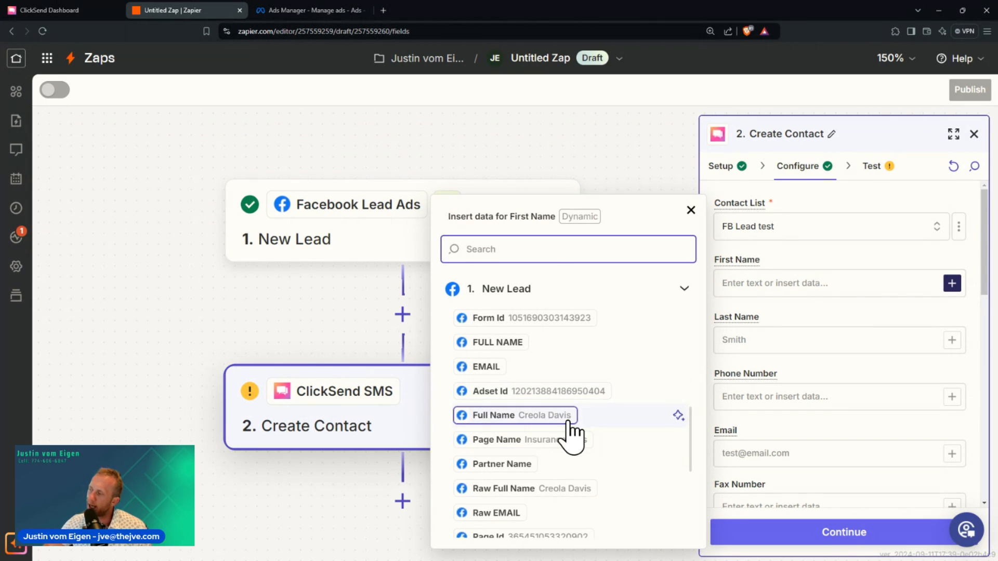
left_click(560, 491)
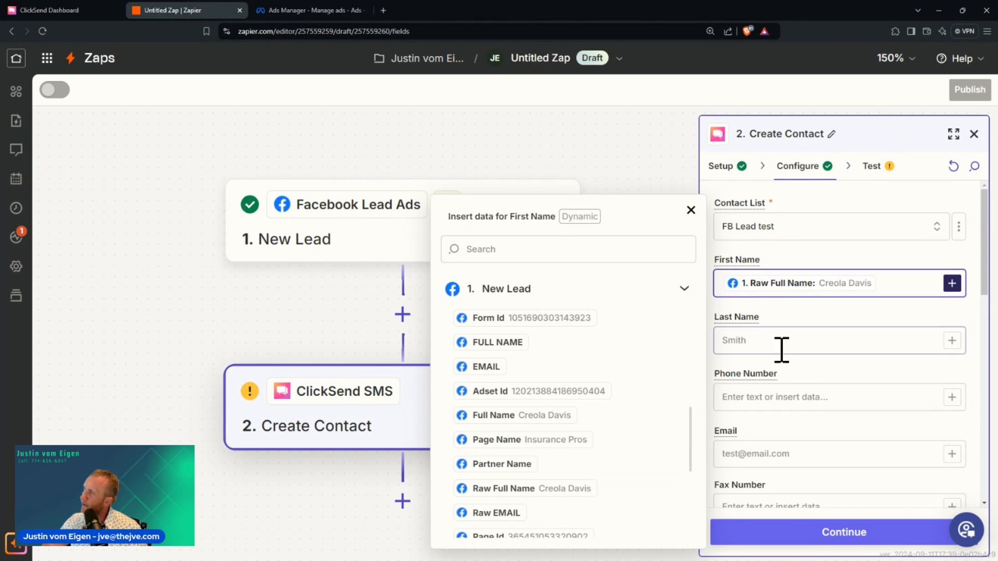
Map the contact's Phone Number to the Phone Number value from the New Lead trigger
left_click(823, 332)
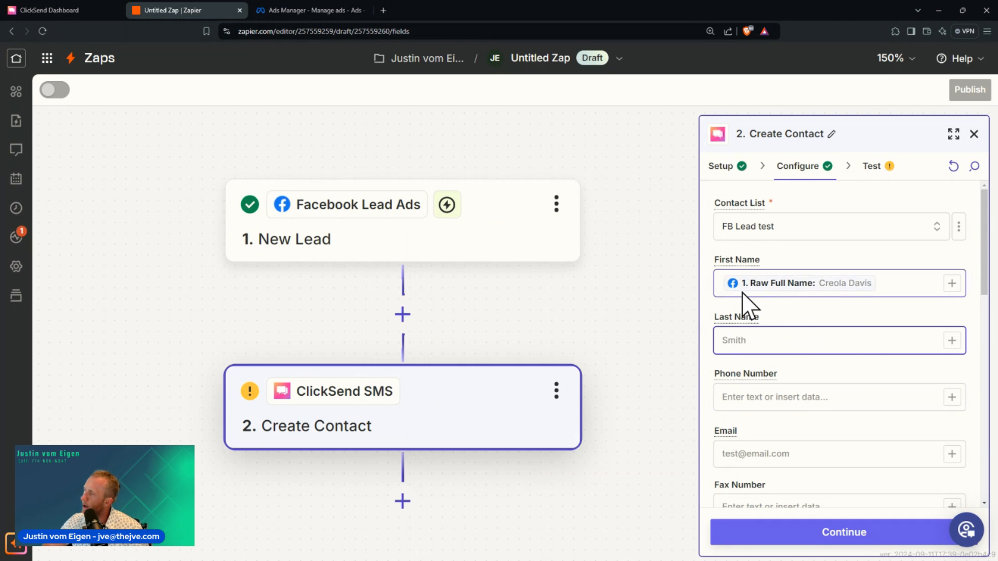
left_click(791, 400)
scroll(791, 400, "down", 3)
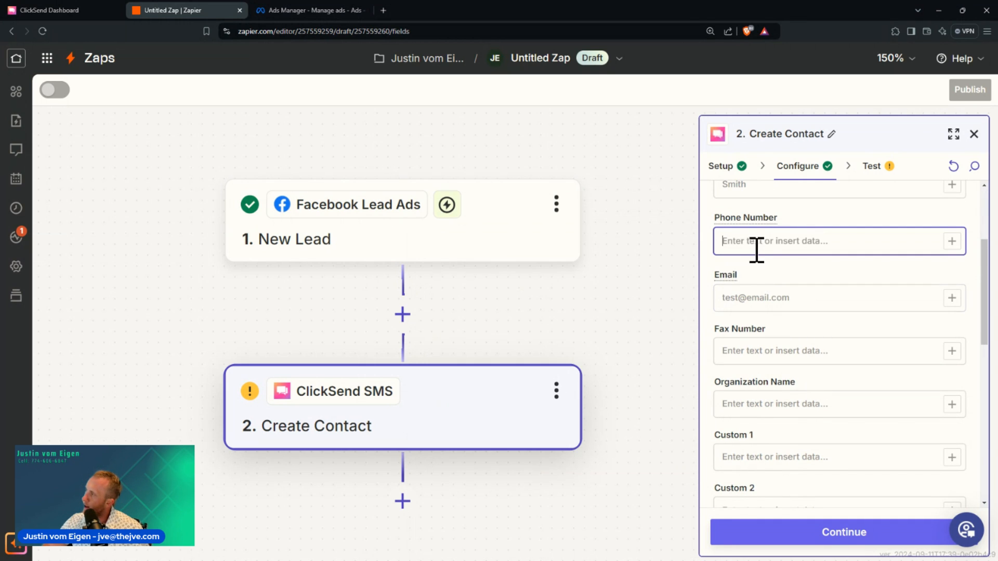
left_click(952, 241)
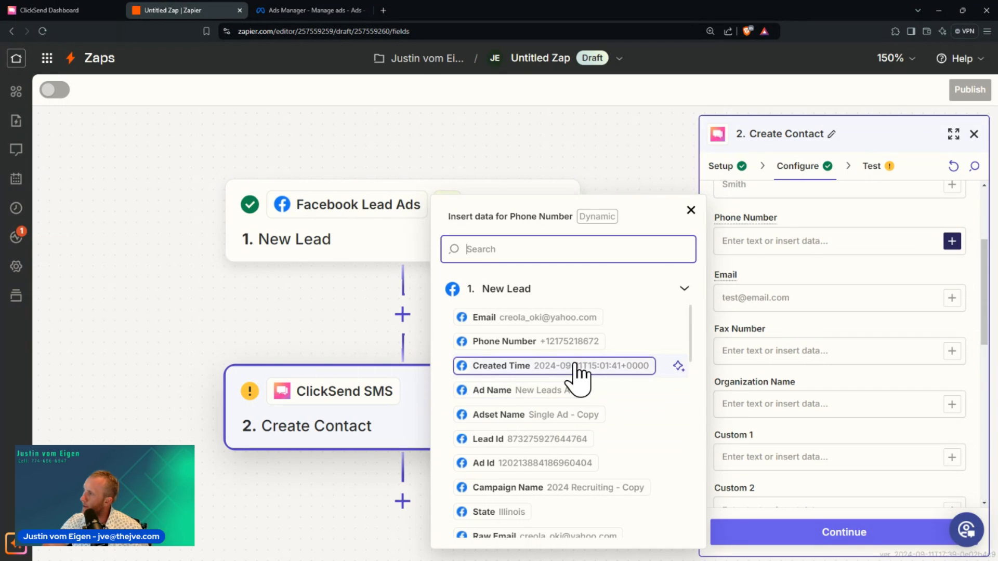
left_click(557, 343)
Review the Create Contact step's field mappings and its optional custom and address fields
scroll(813, 297, "up", 3)
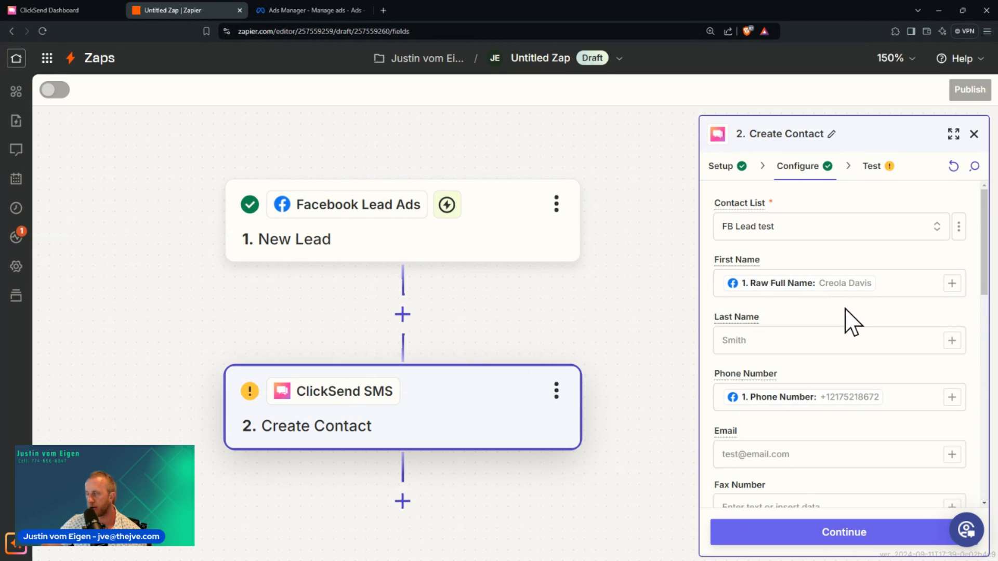
scroll(899, 329, "down", 4)
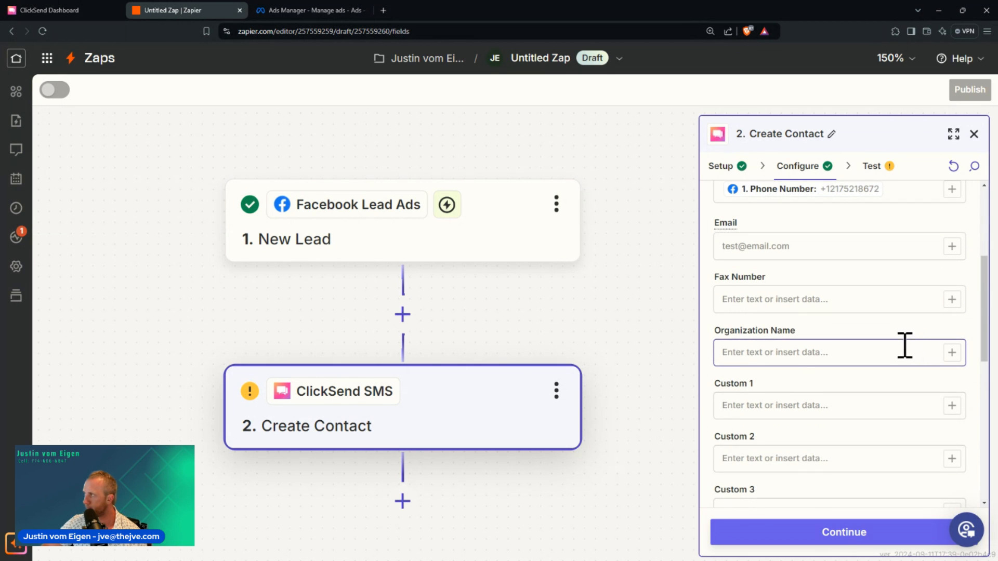
scroll(904, 345, "up", 1)
scroll(895, 348, "down", 5)
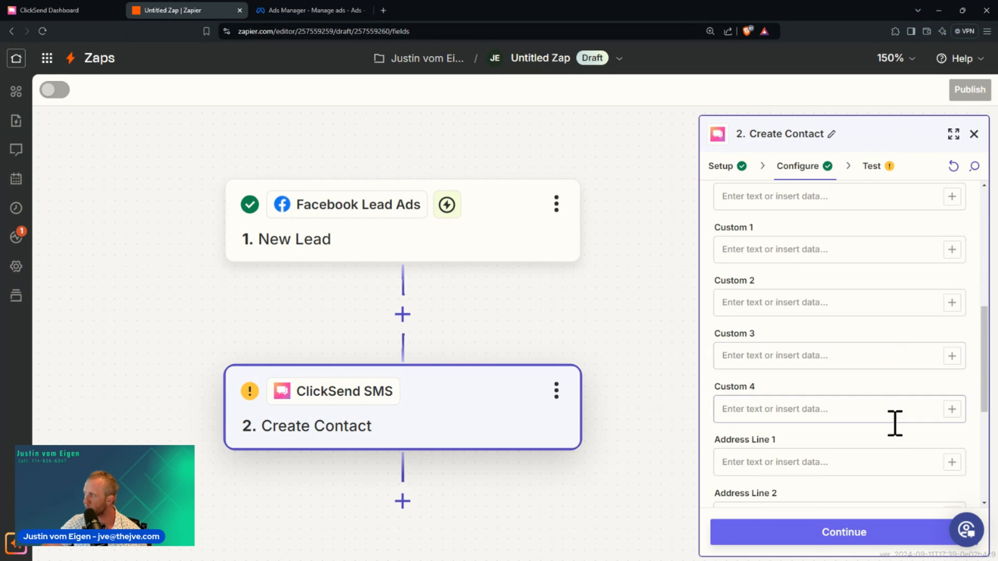
Test the Create Contact step by sending the sample lead, and check the FB Lead test list in ClickSend for it
left_click(842, 539)
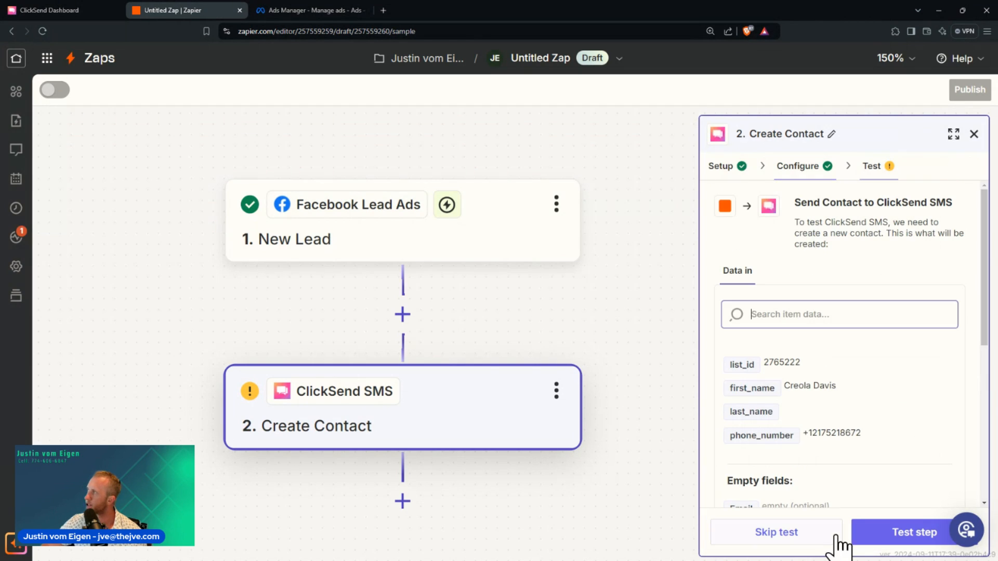
left_click(915, 537)
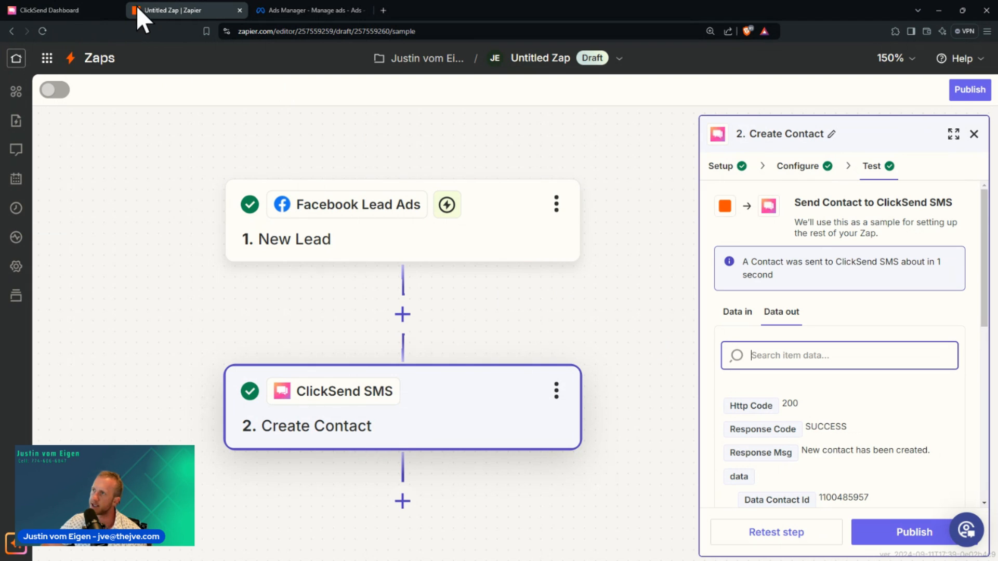
left_click(80, 11)
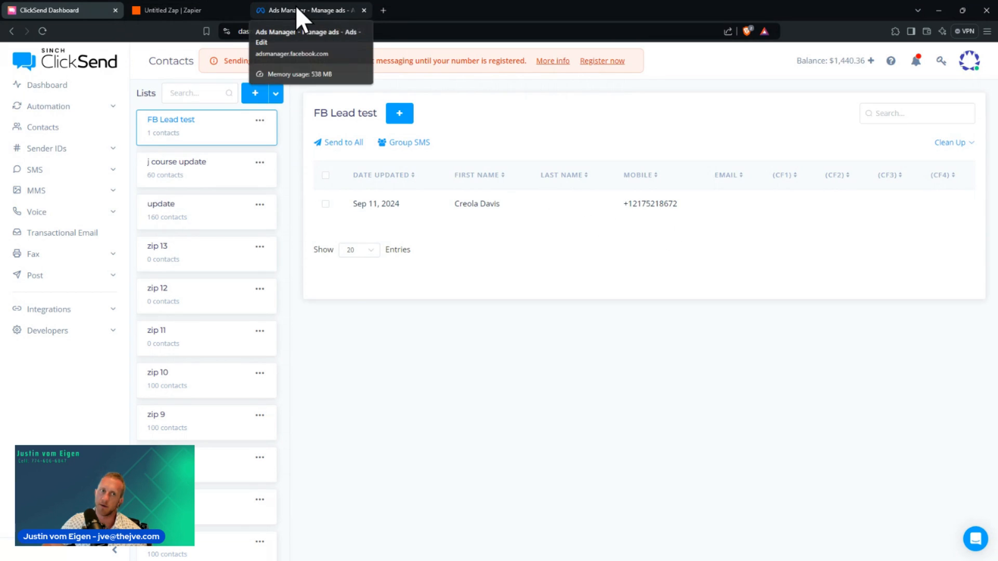
key("ctrl+plus")
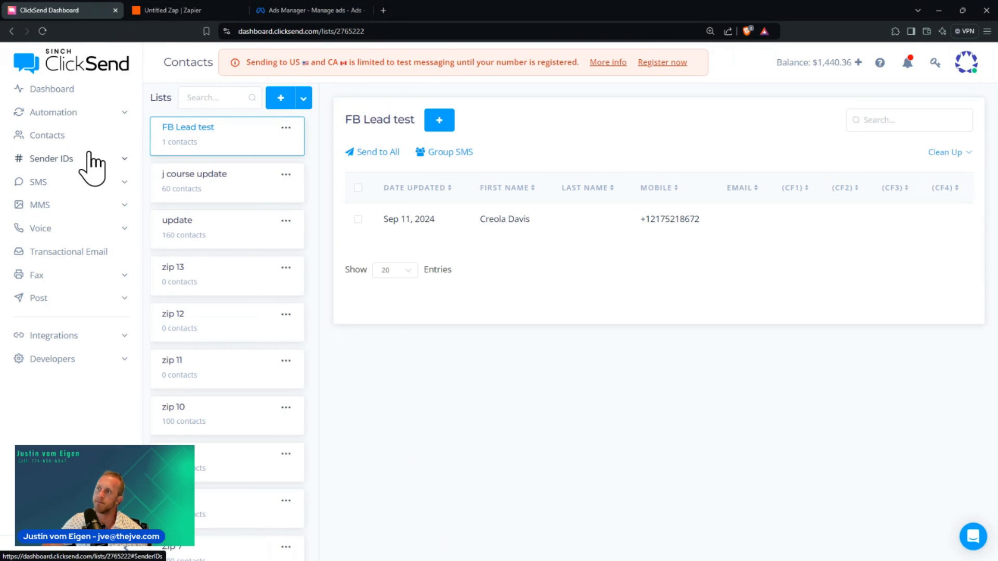
Open ClickSend's Automations page and look over its existing actions
left_click(57, 119)
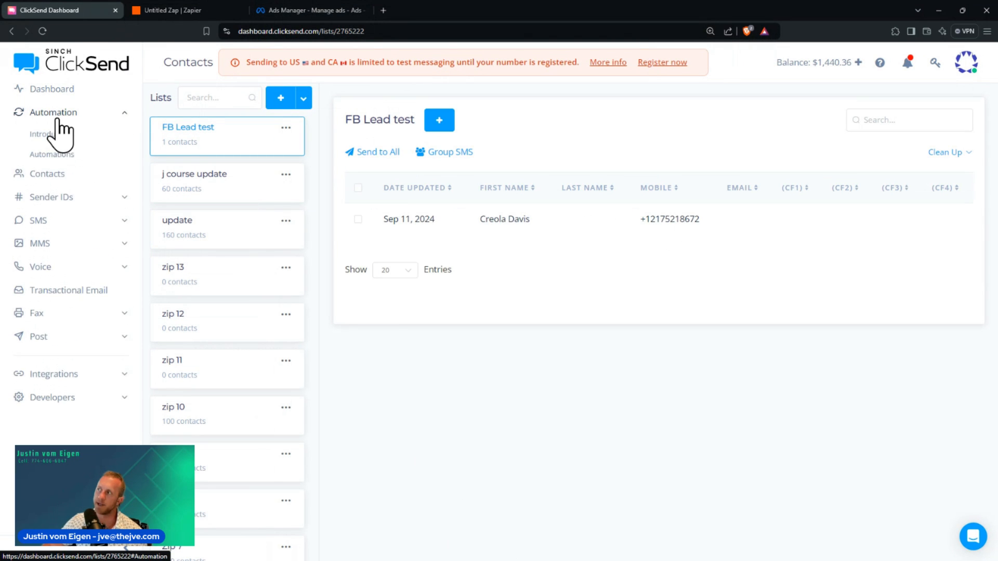
left_click(51, 154)
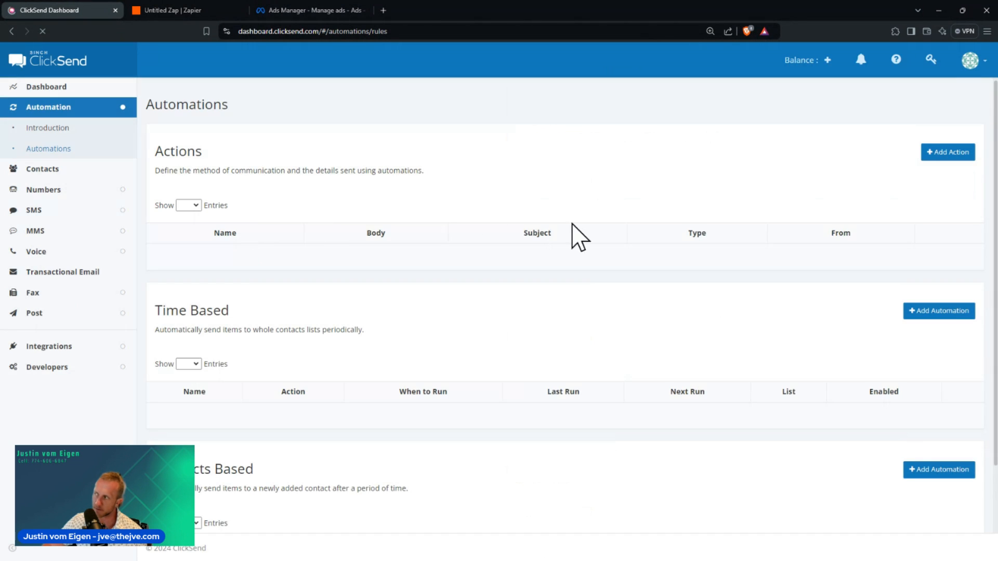
scroll(598, 296, "down", 3)
scroll(359, 421, "up", 3)
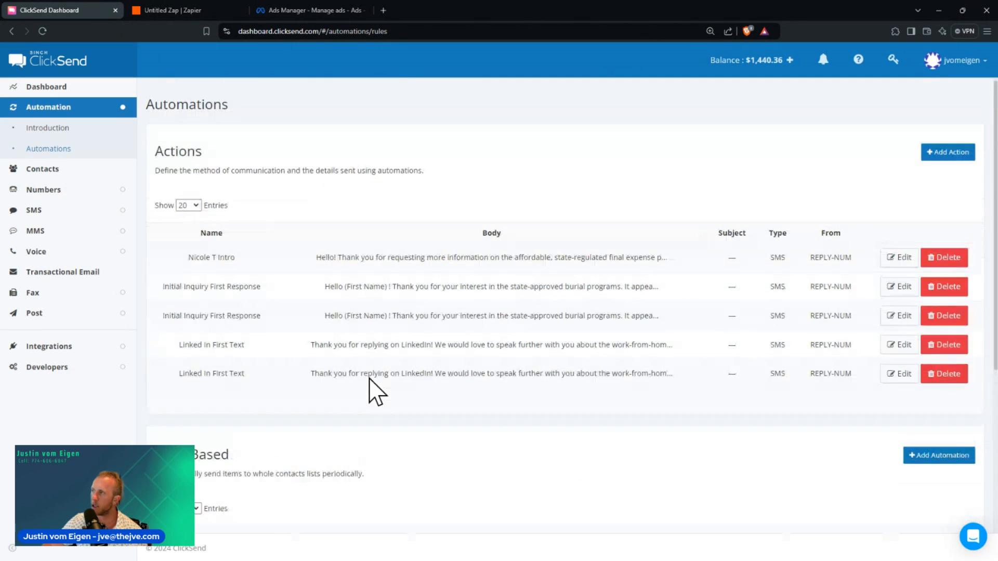
Examine the blank Add Action form, close it without saving, and look over the Time Based and Contacts Based automation sections
left_click(943, 150)
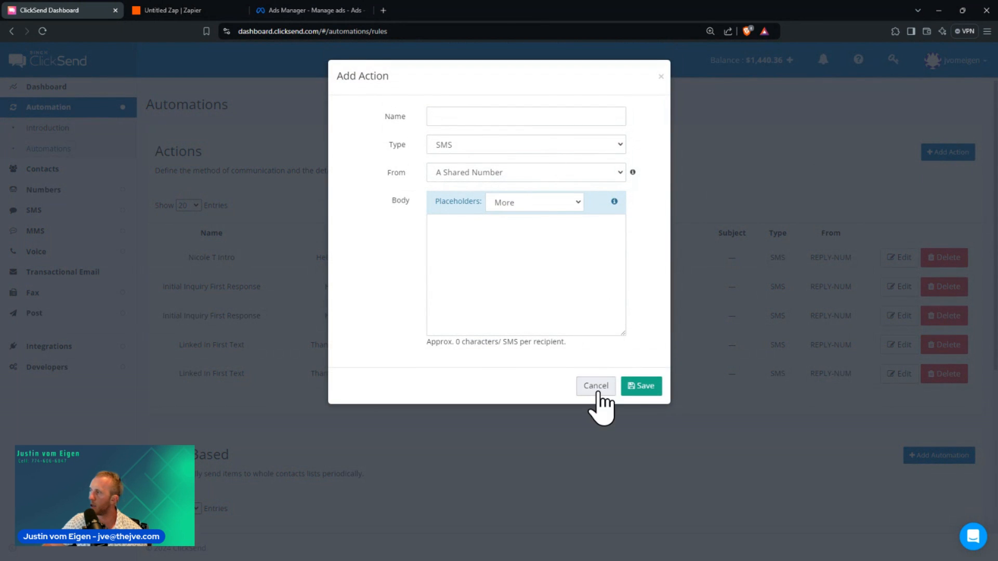
left_click(595, 389)
scroll(746, 415, "down", 5)
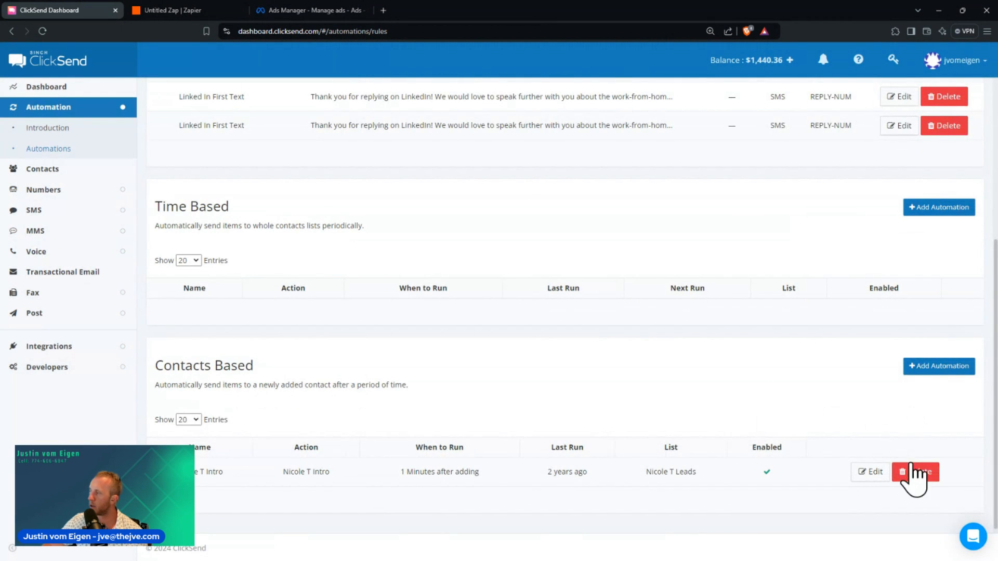
scroll(229, 166, "up", 5)
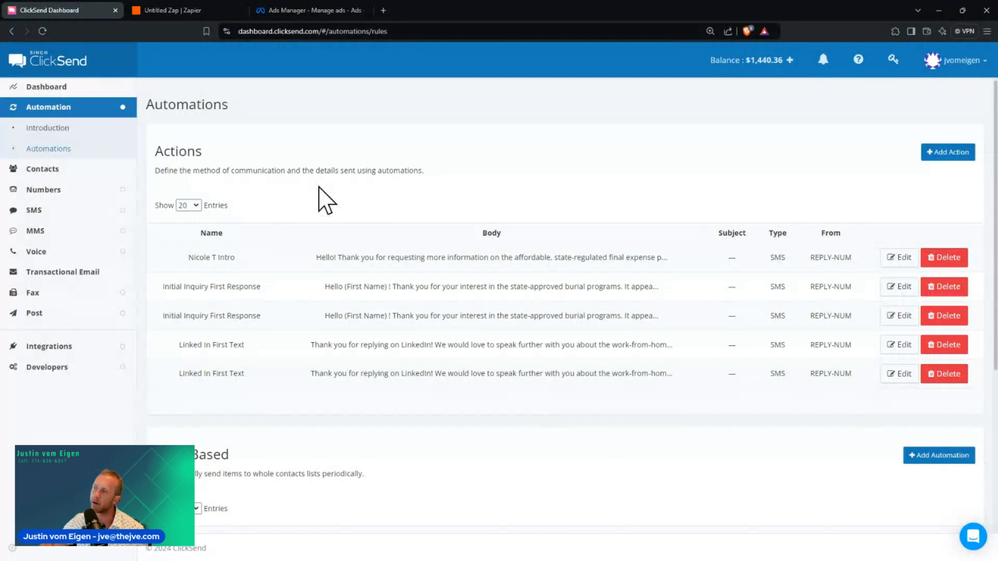
Examine the fields of a blank Contacts Based automation form and close it without saving
scroll(364, 218, "down", 5)
left_click(934, 370)
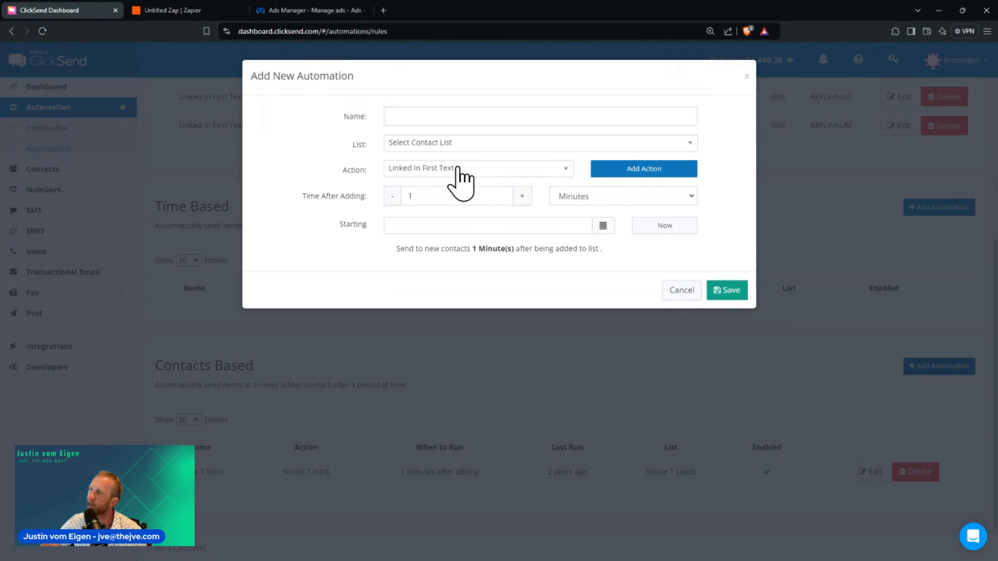
left_click(417, 112)
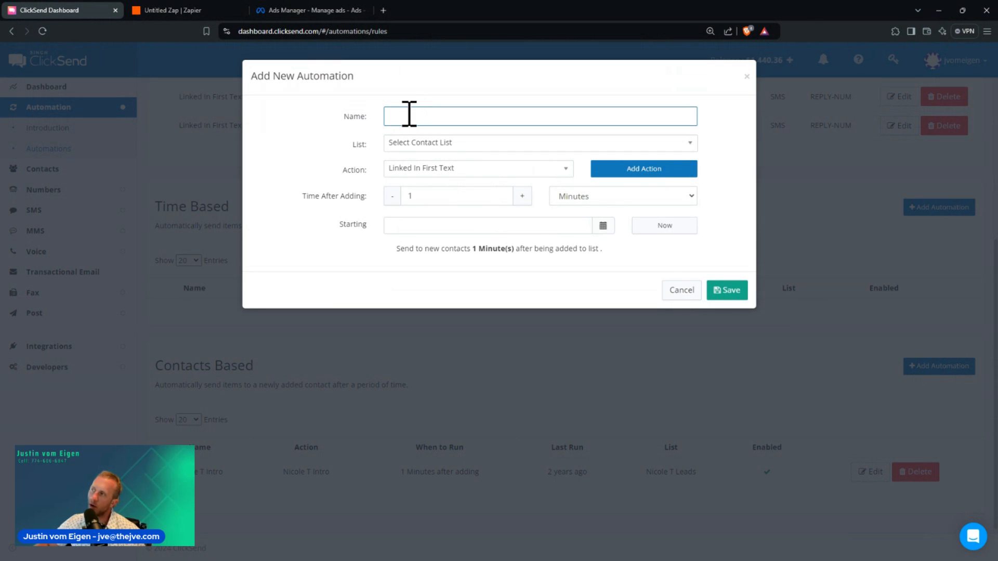
left_click(680, 291)
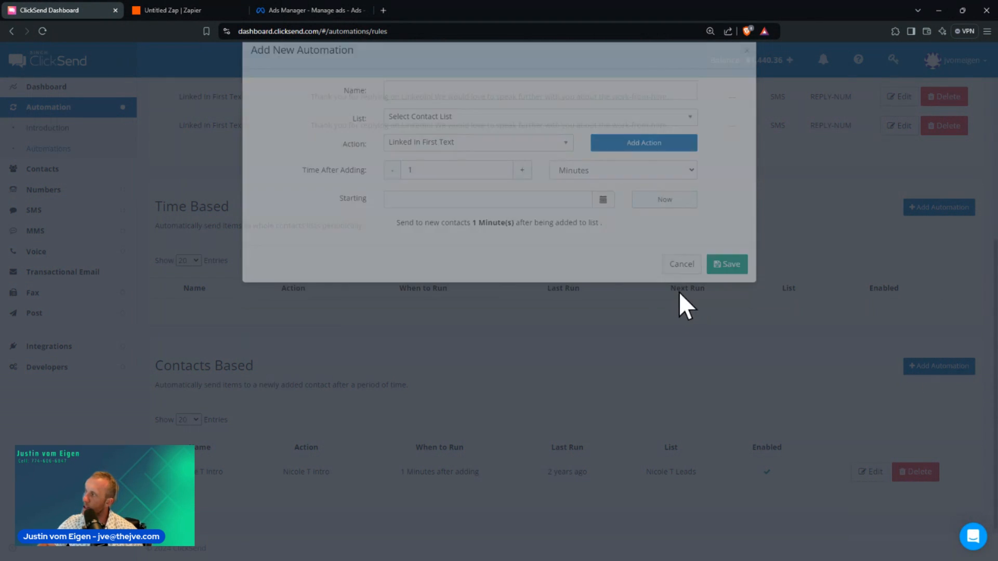
scroll(796, 353, "up", 5)
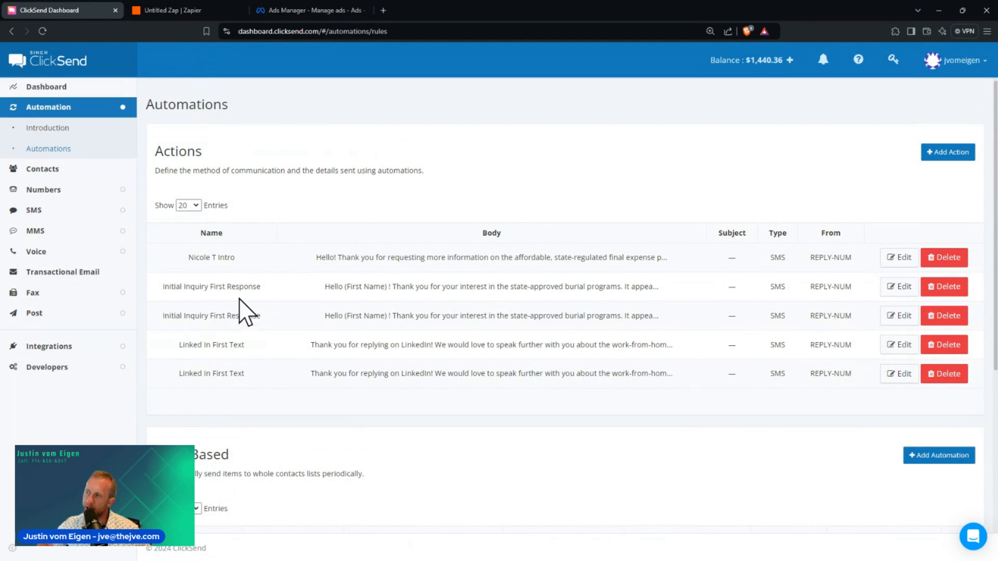
Review the message wording, callback number and application number in the first Initial Inquiry First Response SMS action, and save it
left_click(903, 291)
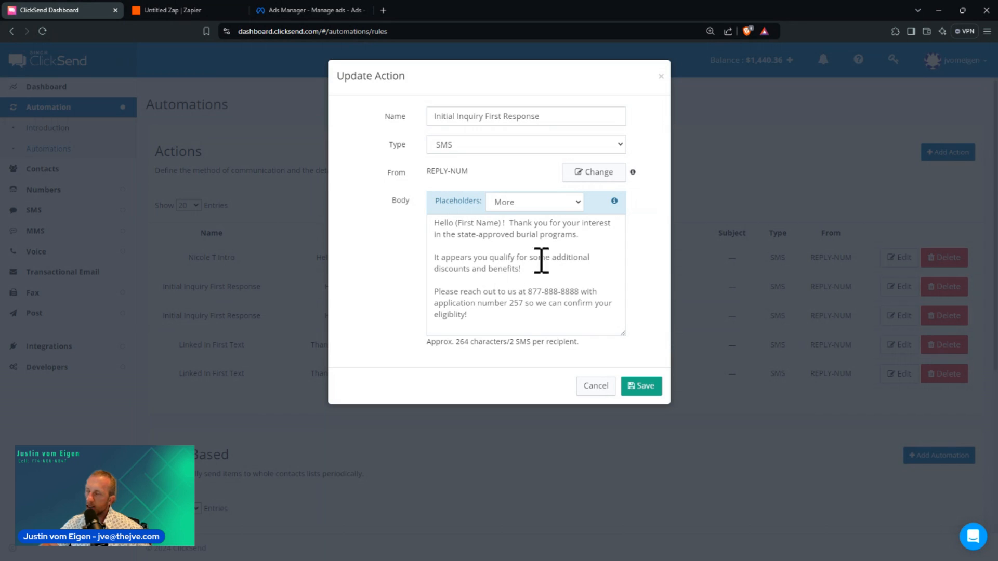
left_click_drag(473, 272, 440, 271)
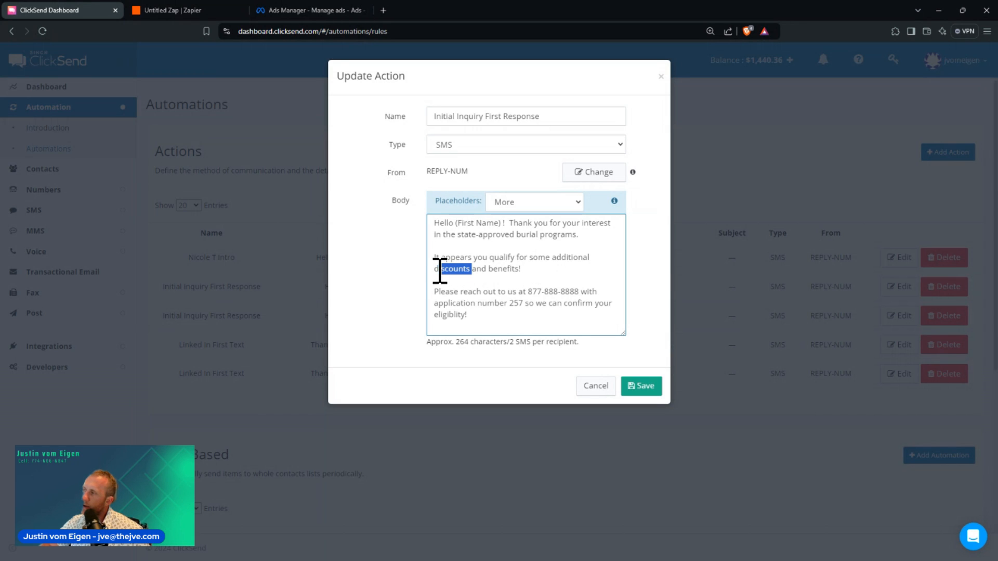
left_click(448, 272)
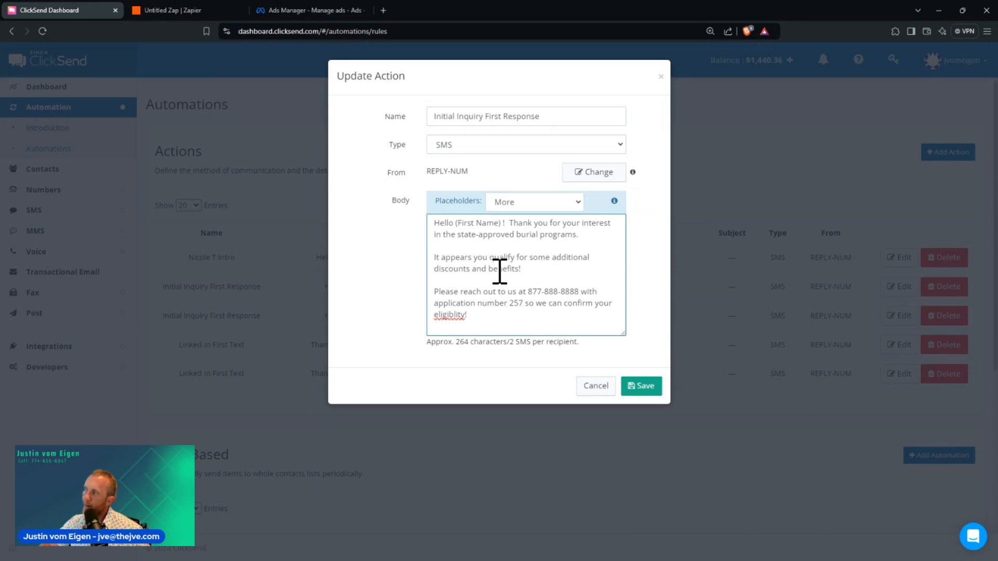
left_click_drag(468, 270, 423, 283)
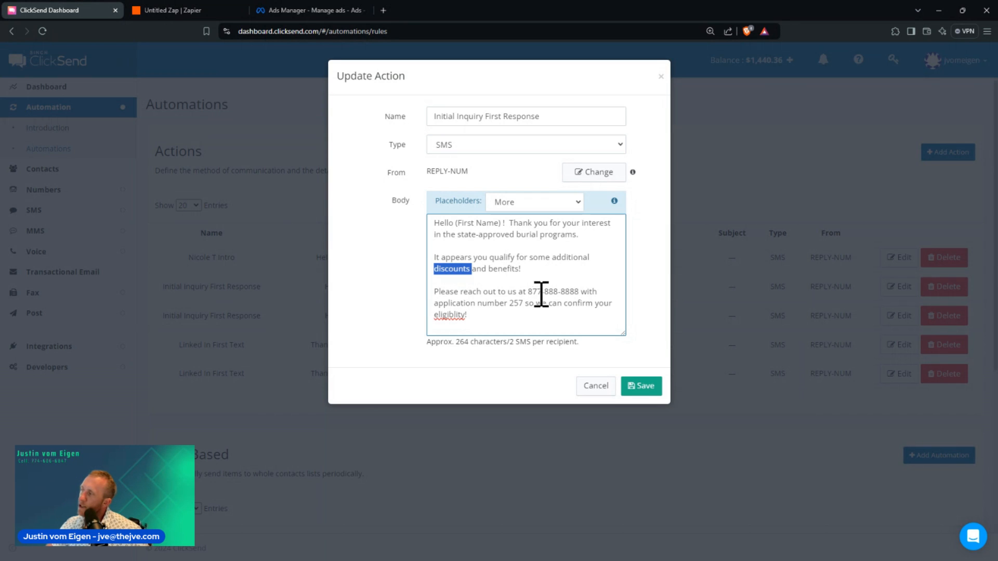
left_click_drag(528, 292, 579, 291)
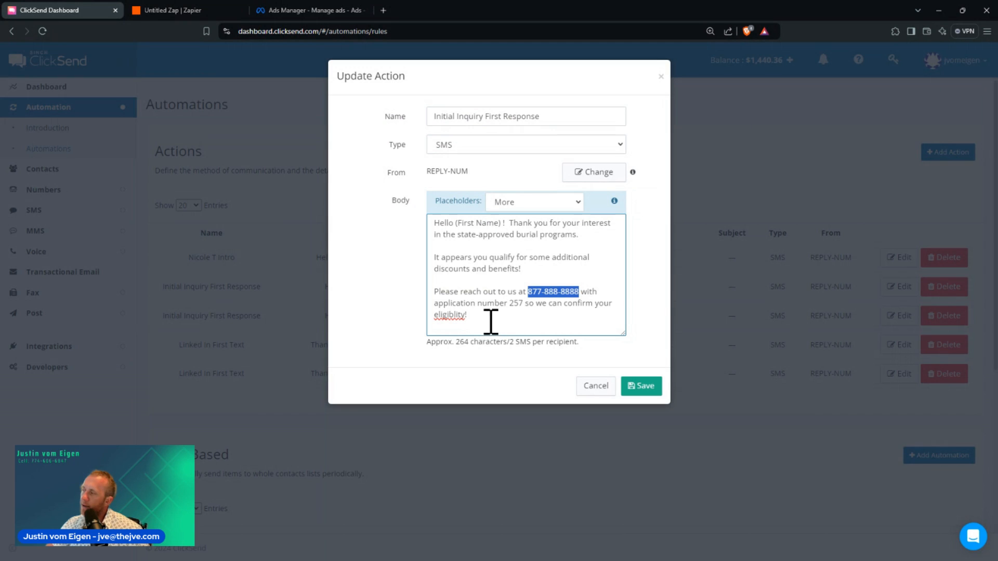
left_click_drag(509, 305, 523, 305)
left_click(571, 310)
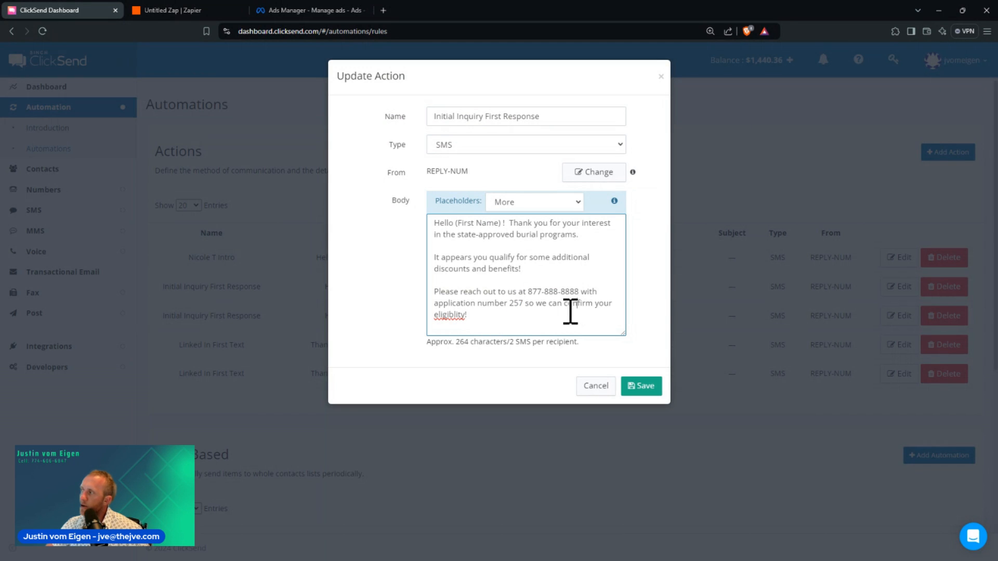
left_click_drag(566, 293, 535, 290)
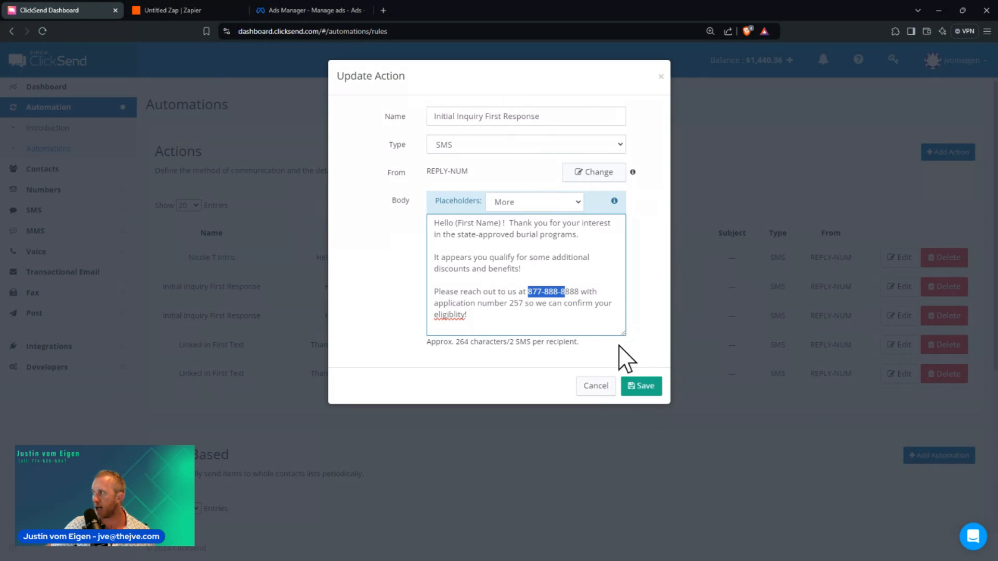
left_click(585, 312)
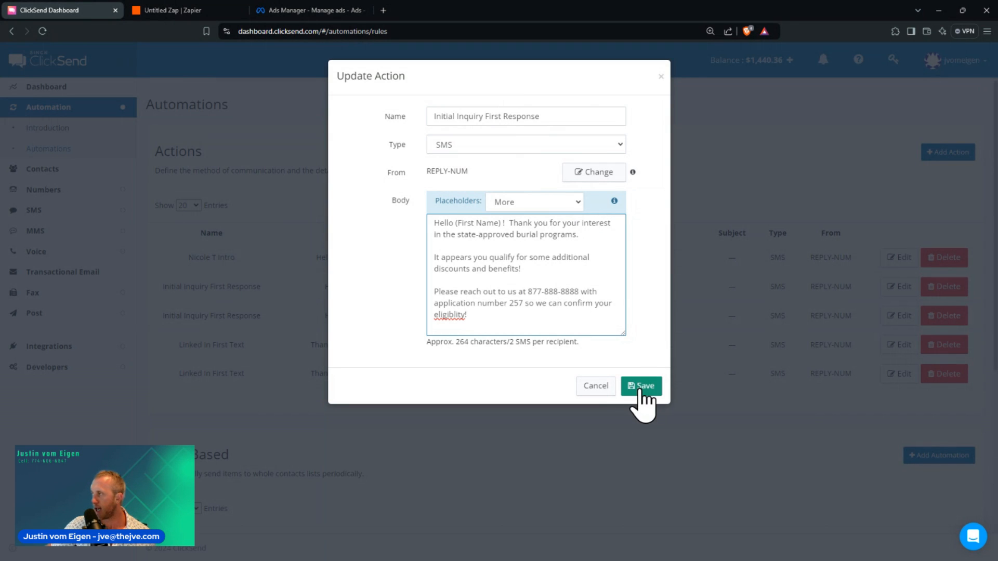
left_click(642, 387)
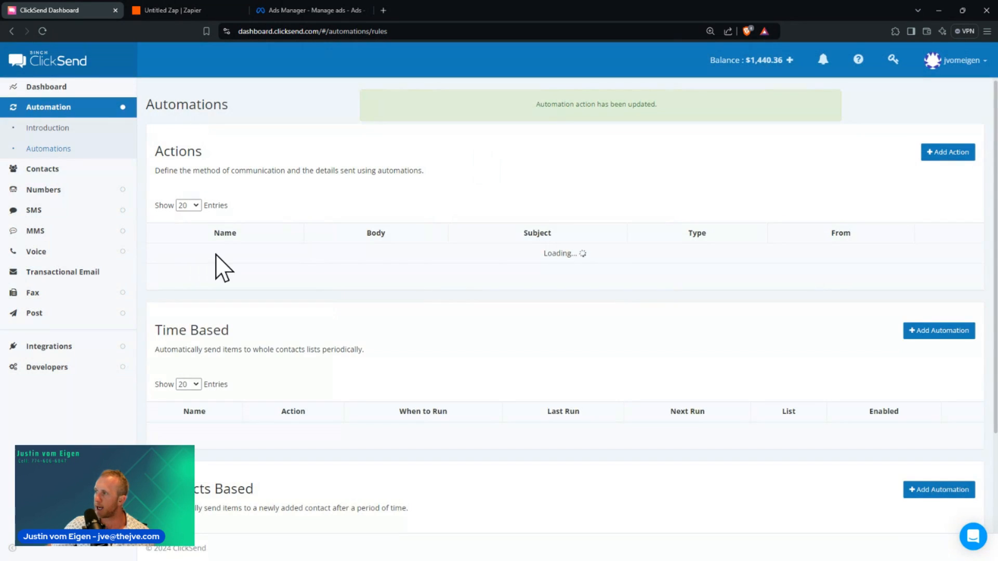
Start a new Contacts Based automation named "first text" and assign it to the FB Lead test contact list
left_click_drag(313, 258, 644, 283)
left_click(650, 280)
scroll(659, 287, "down", 5)
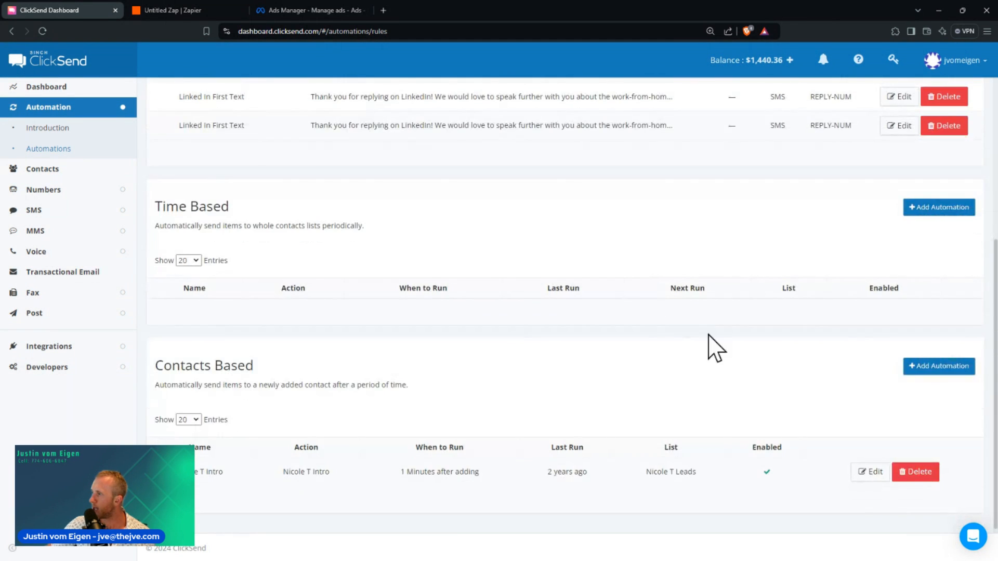
left_click(925, 366)
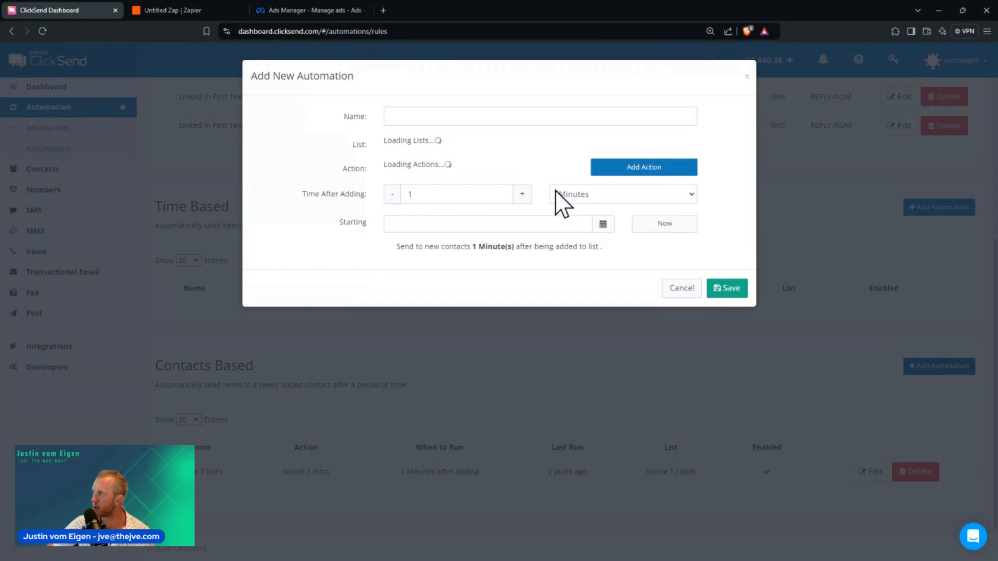
left_click(430, 123)
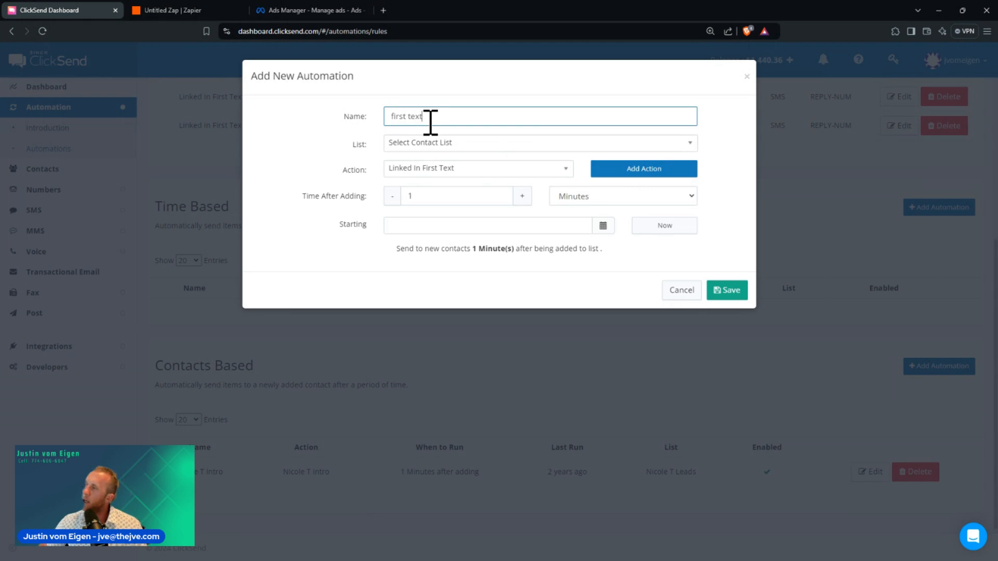
left_click(425, 145)
type("fbn")
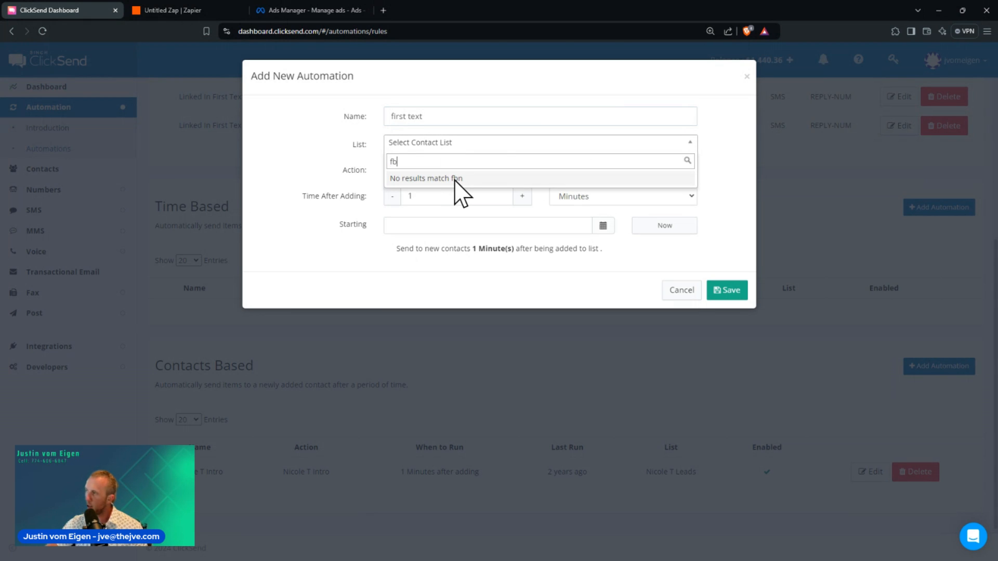
key("BackSpace")
left_click(455, 179)
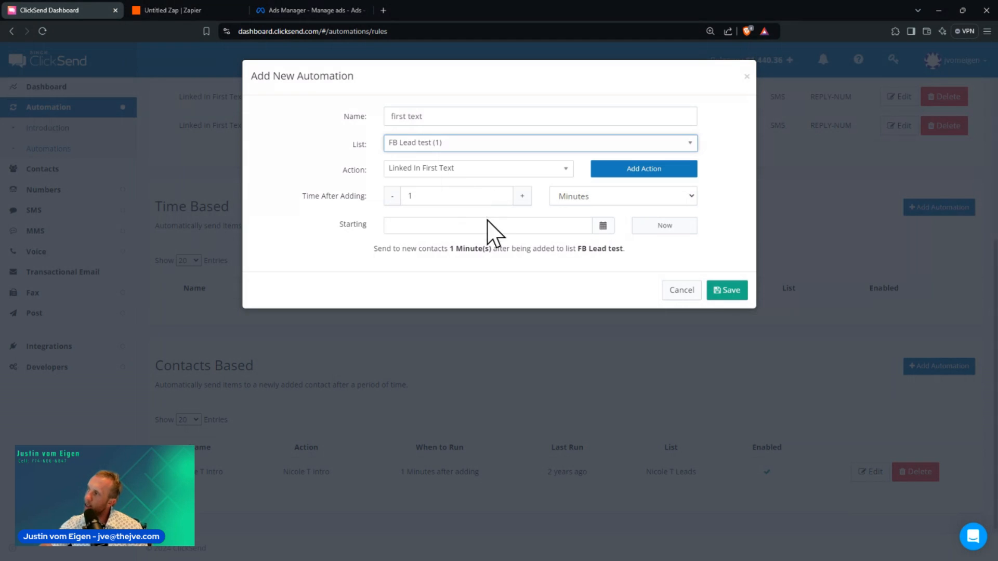
Set the unit of the automation's Time After Adding to Years and review the other available time units
left_click(578, 201)
left_click(584, 207)
left_click(650, 200)
left_click(585, 272)
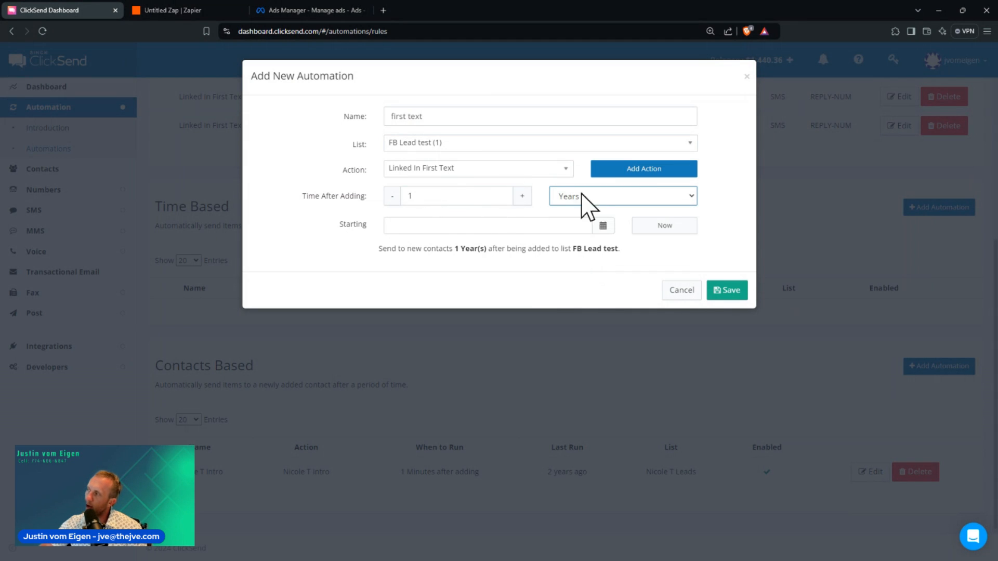
left_click(597, 202)
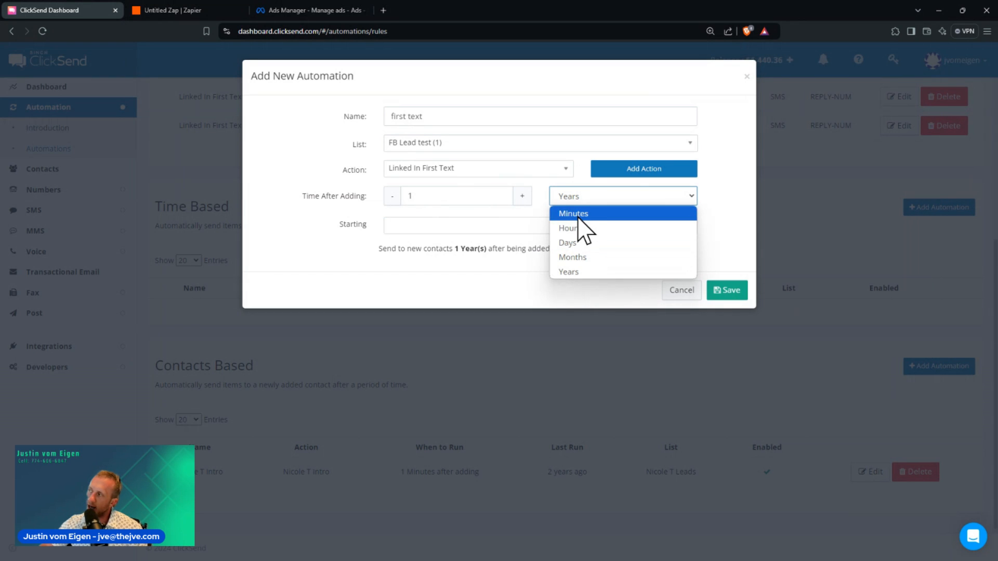
left_click(463, 266)
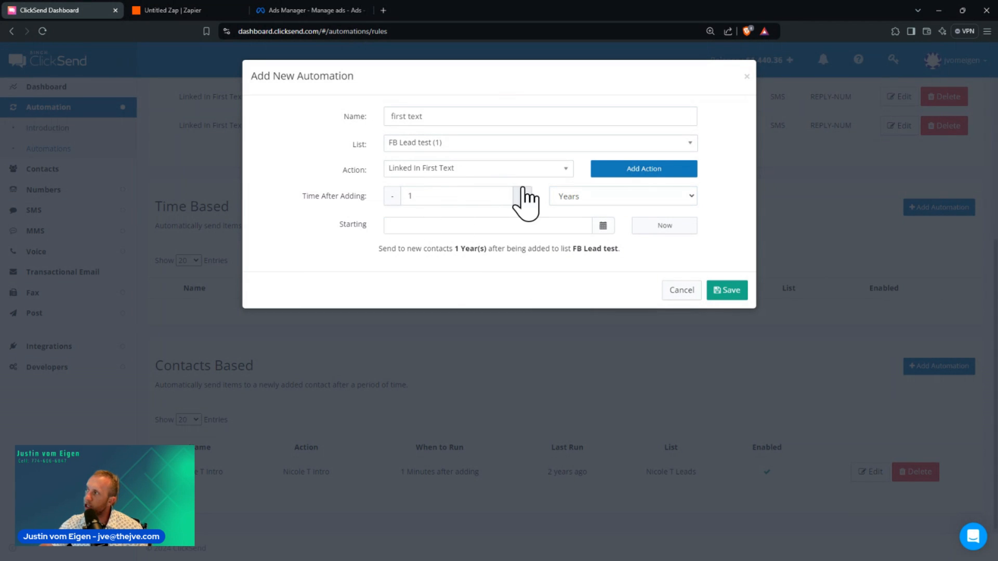
Choose Initial Inquiry First Response as the automation's action, set its start to the current time, and save the automation
left_click(484, 171)
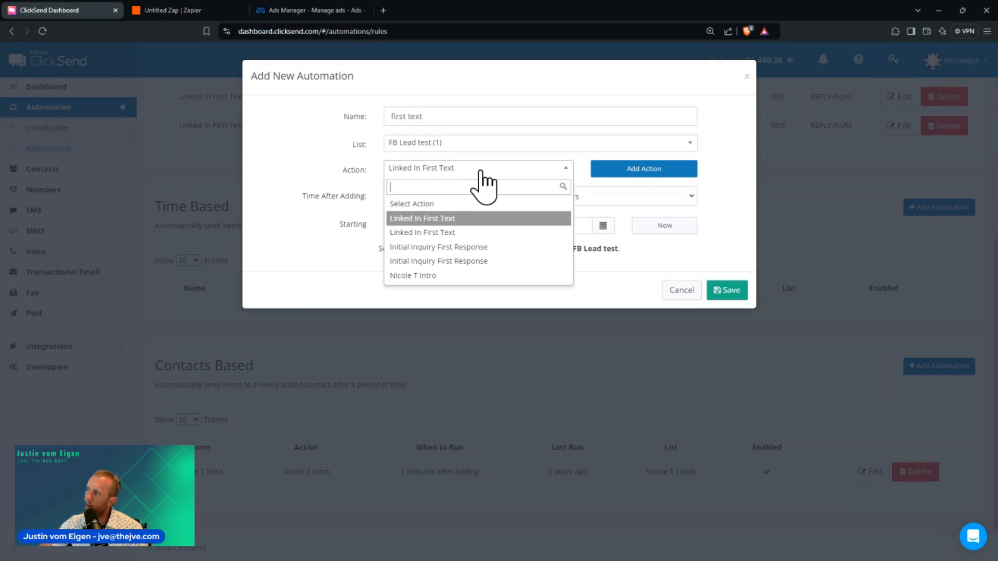
left_click(463, 249)
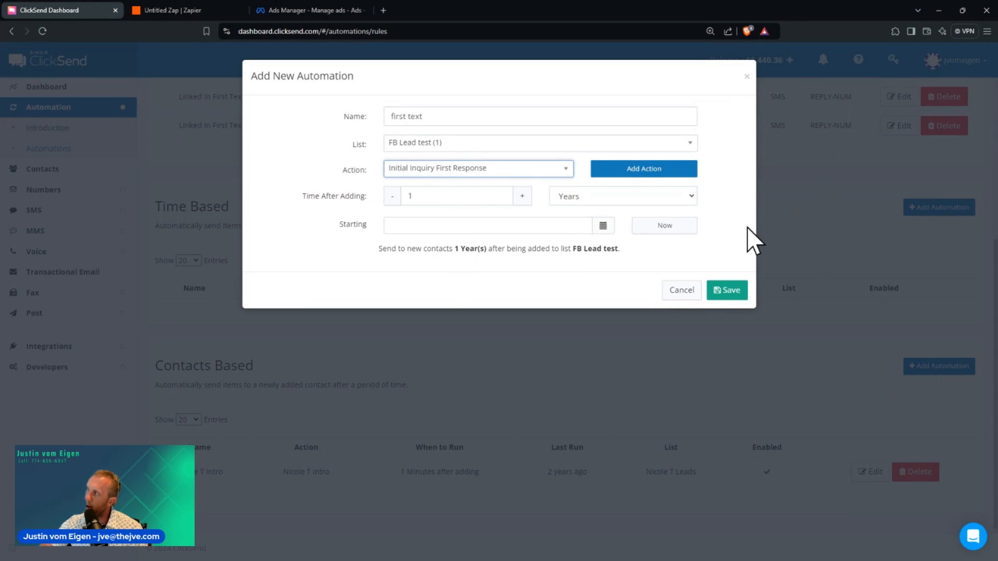
left_click(644, 238)
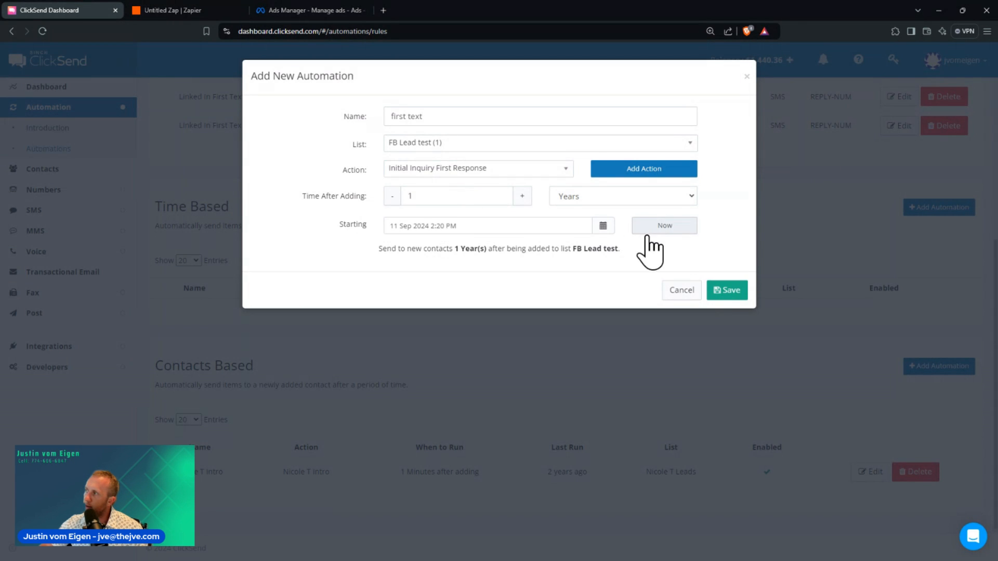
left_click(740, 291)
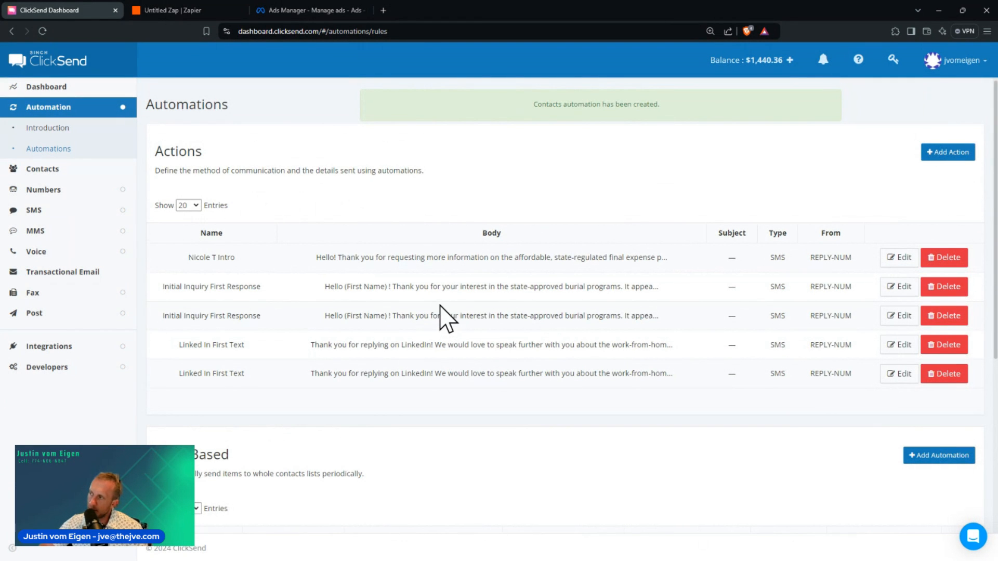
Review the Contacts Based automations and delete the "first text" automation assigned to the FB Lead test list
scroll(441, 308, "down", 5)
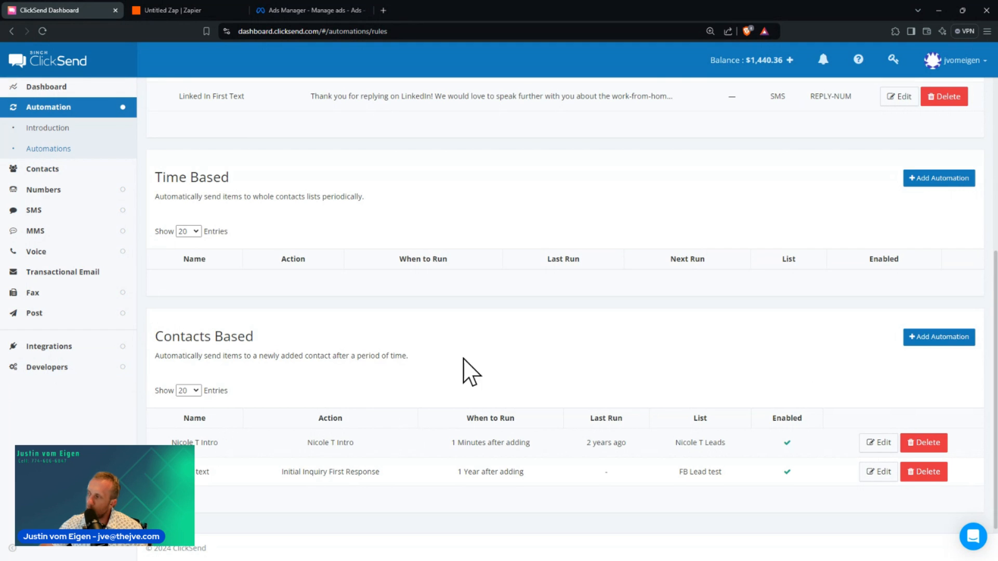
scroll(403, 387, "up", 4)
scroll(411, 305, "down", 4)
left_click_drag(448, 442, 536, 445)
left_click(577, 450)
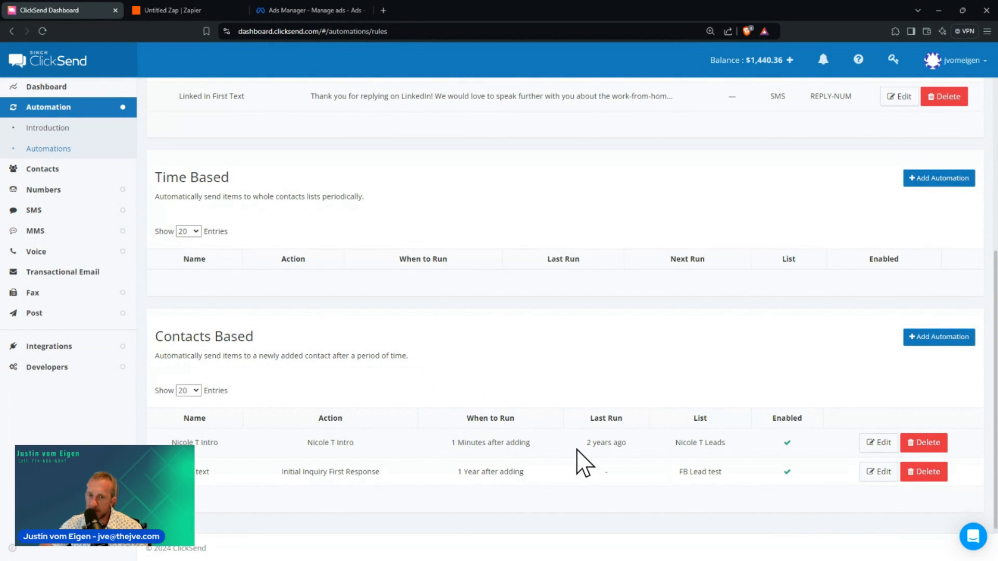
left_click(930, 442)
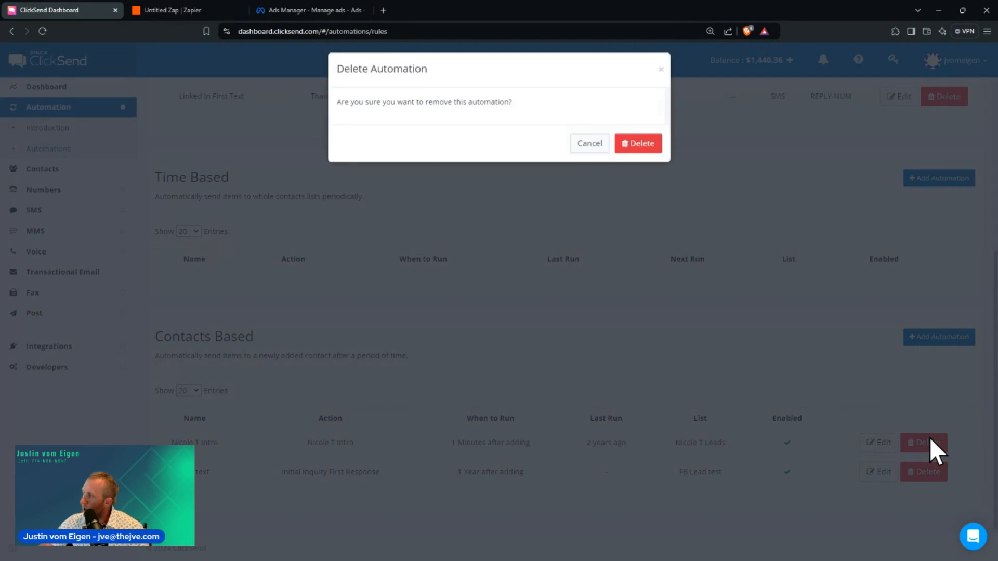
left_click(588, 151)
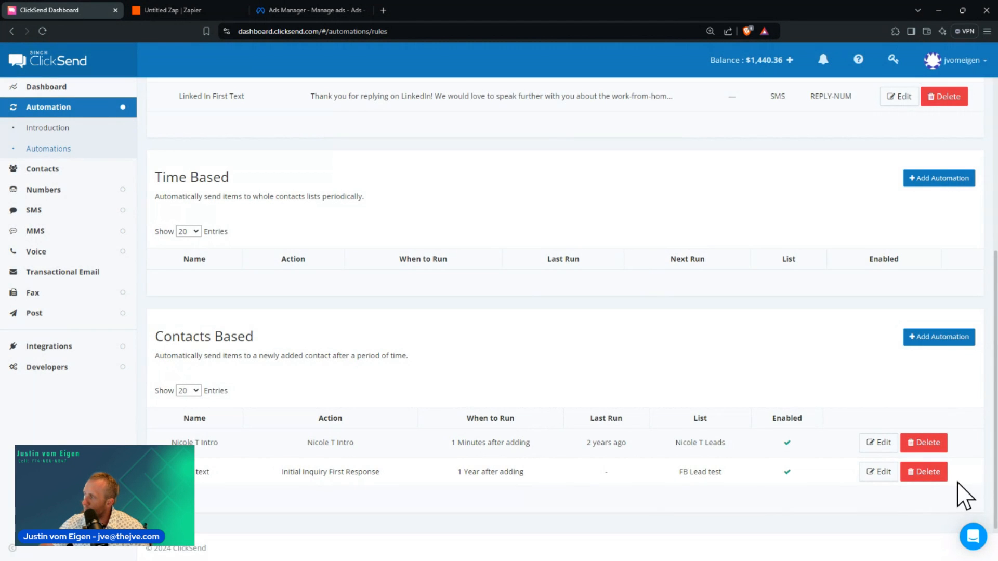
left_click(928, 474)
left_click(624, 151)
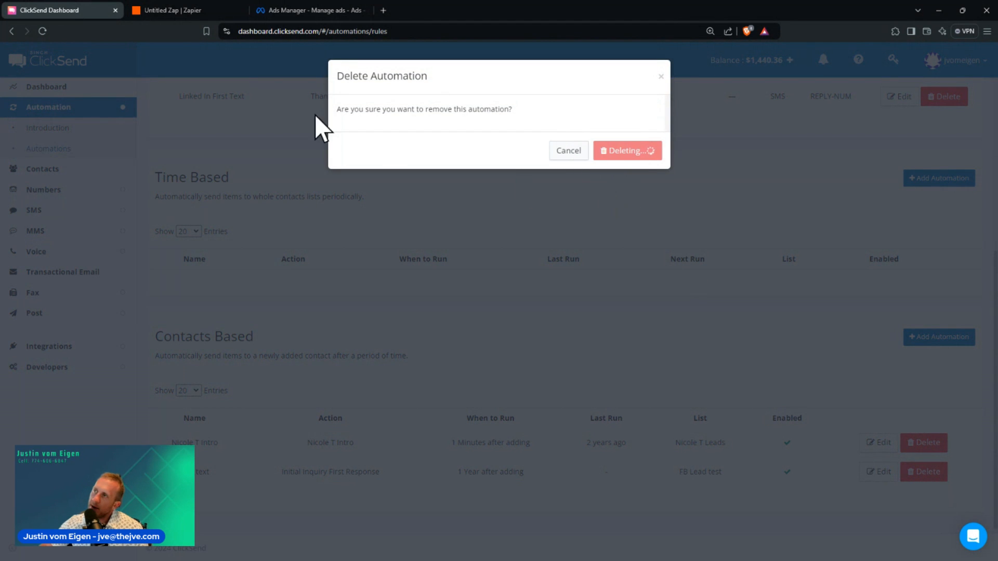
Revisit the Create Contact step in Zapier, and view the FB Lead test contact list in ClickSend
left_click(161, 11)
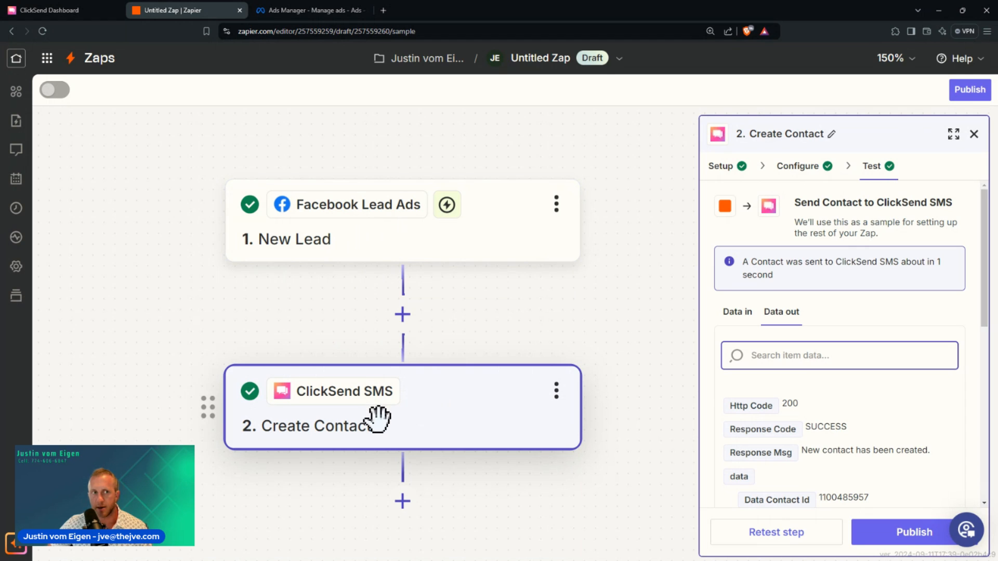
left_click(60, 8)
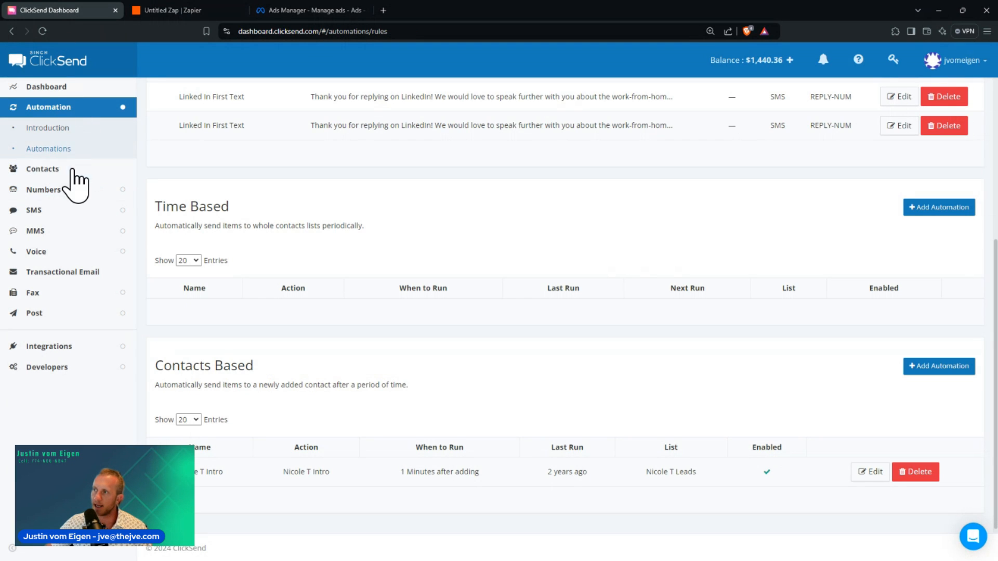
left_click(65, 169)
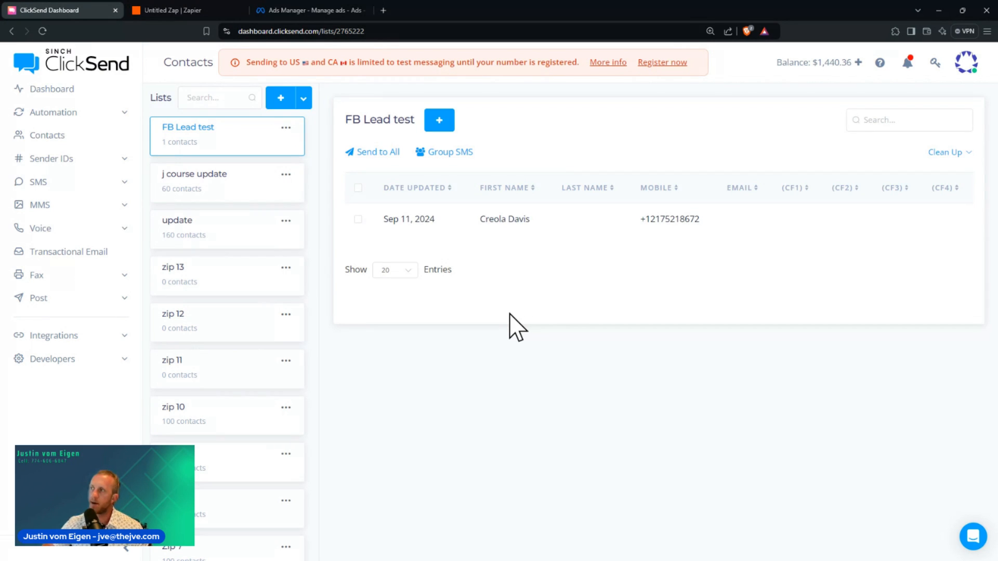
Open the JeromyK CRM in a new browser tab and create an automation workflow from scratch
left_click(383, 11)
type("crm")
key("Return")
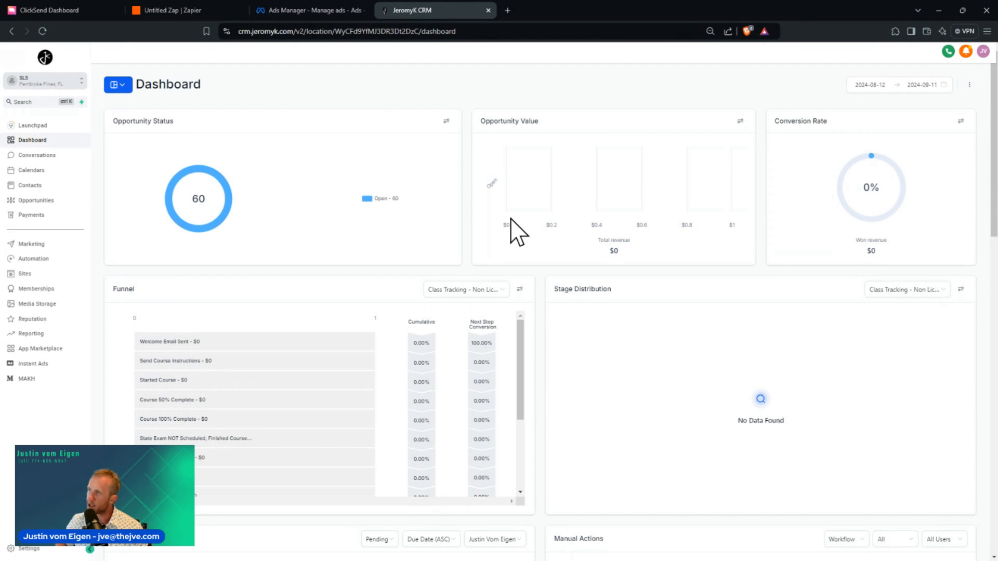
left_click(40, 262)
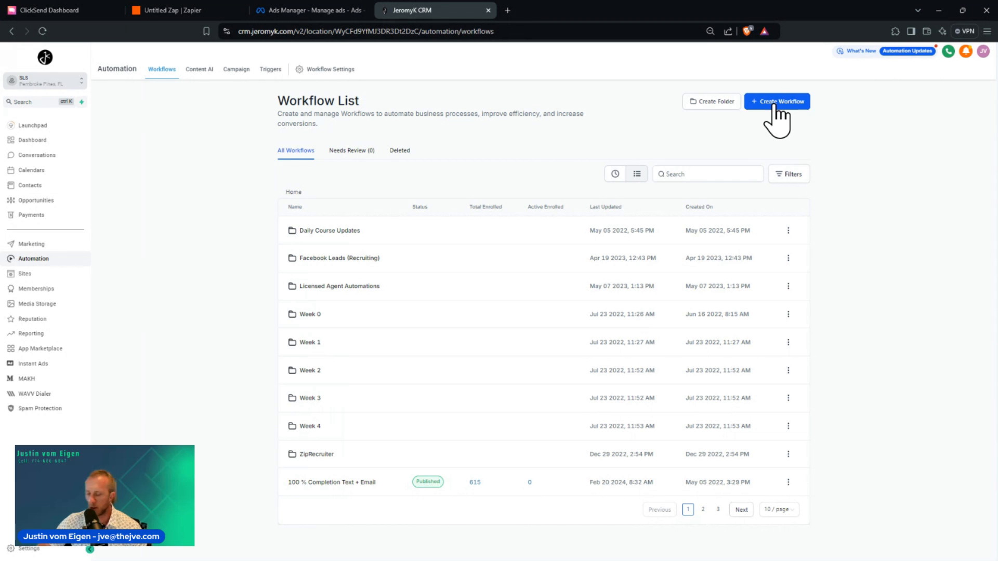
key("ctrl+plus")
left_click(853, 128)
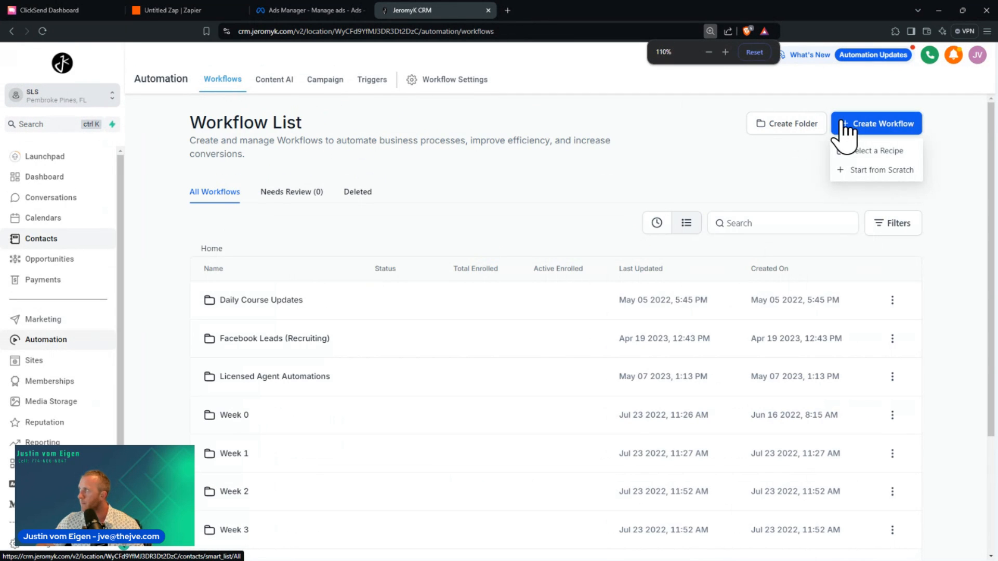
left_click(860, 174)
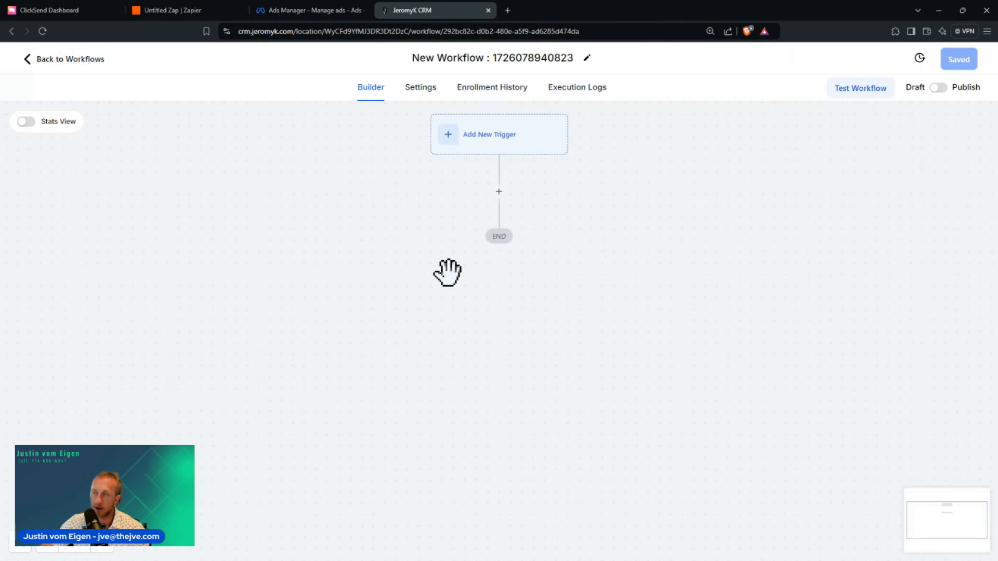
Find the Facebook Lead Form Submitted trigger among the lead triggers, add it to the workflow without filters, and save it
left_click(510, 136)
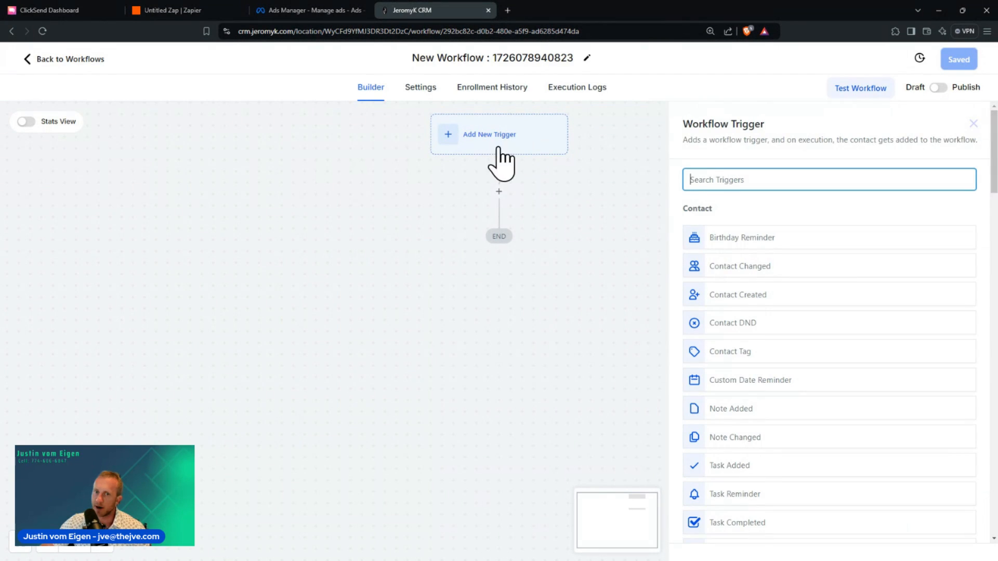
scroll(911, 296, "down", 10)
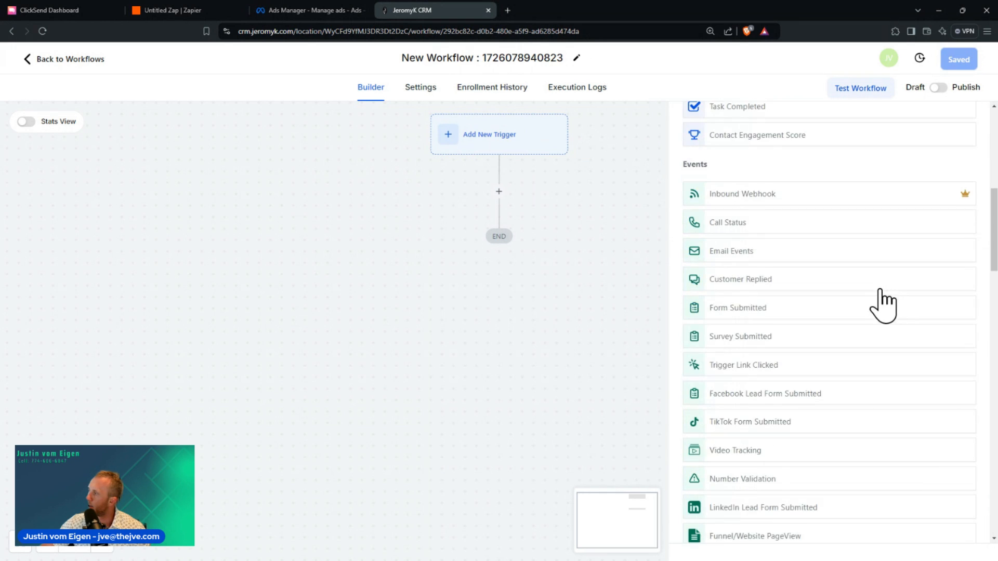
scroll(858, 260, "up", 10)
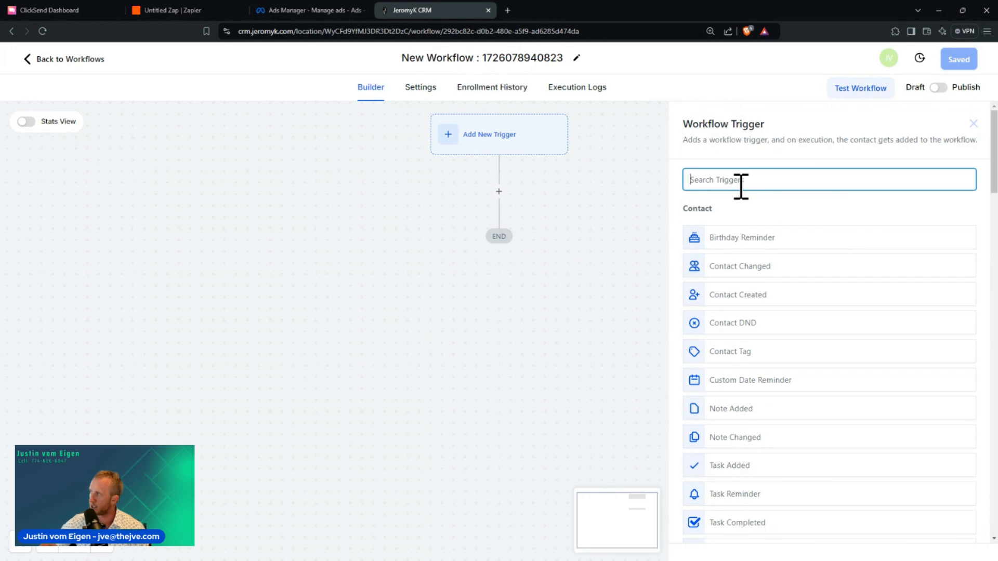
type("cont")
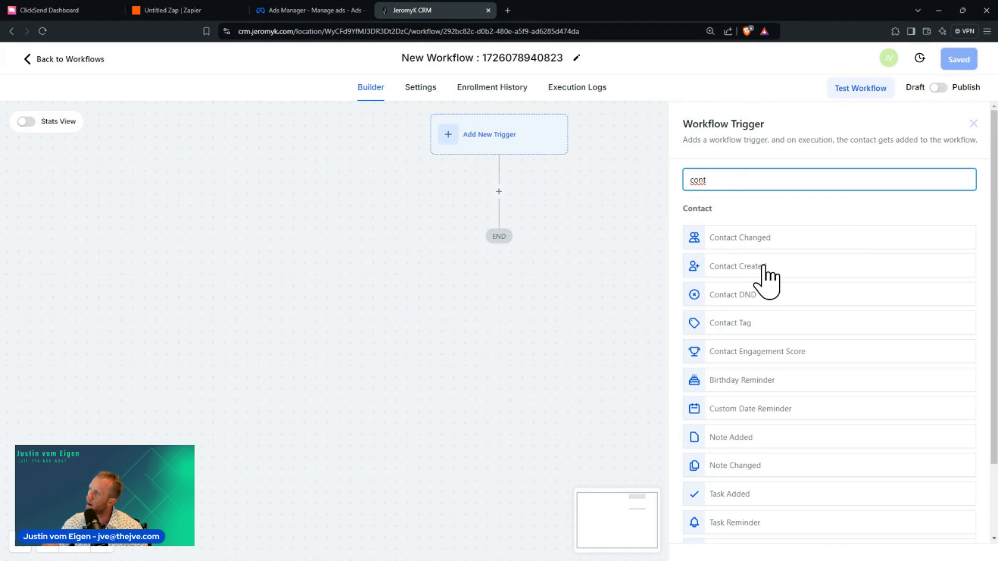
scroll(767, 270, "down", 2)
scroll(767, 271, "up", 2)
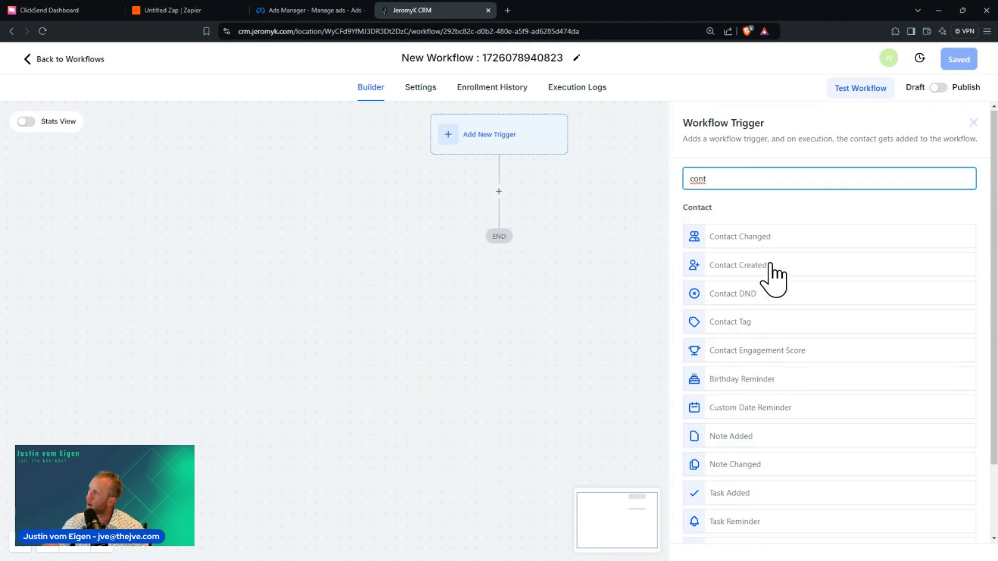
double_click(731, 187)
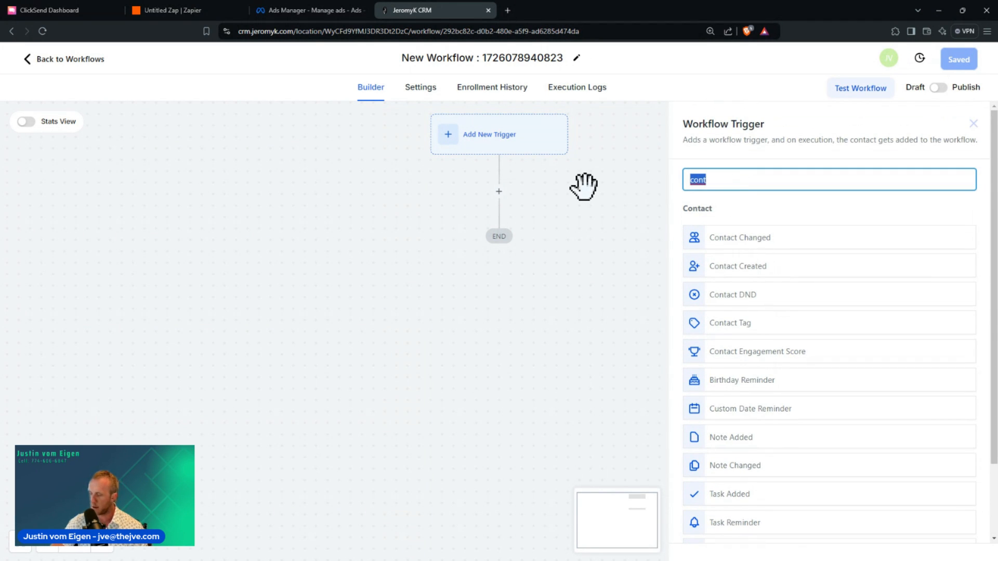
type("lead")
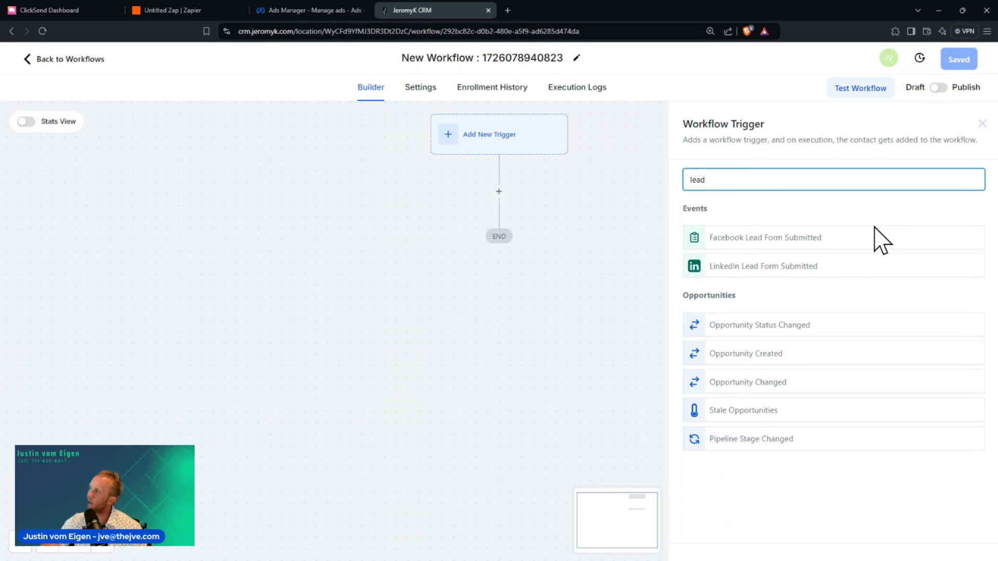
left_click(803, 239)
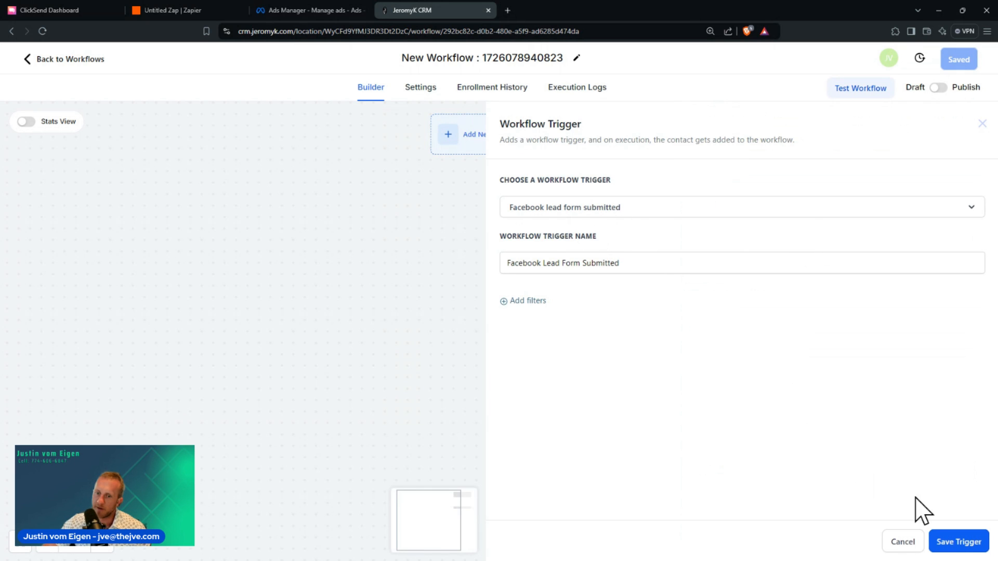
left_click(955, 542)
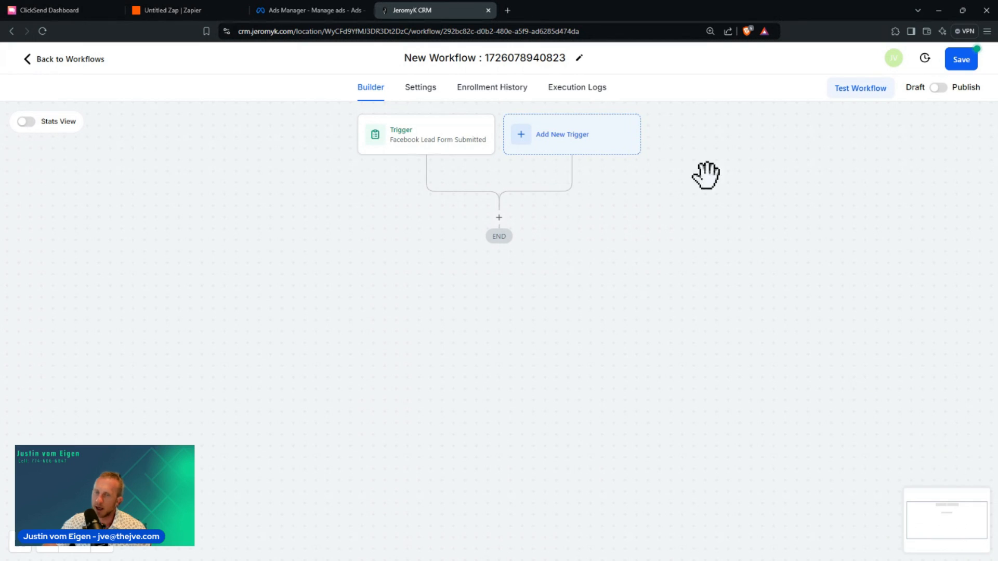
Add a Send SMS action after the trigger and name it "First Text FB Lead"
right_click(545, 134)
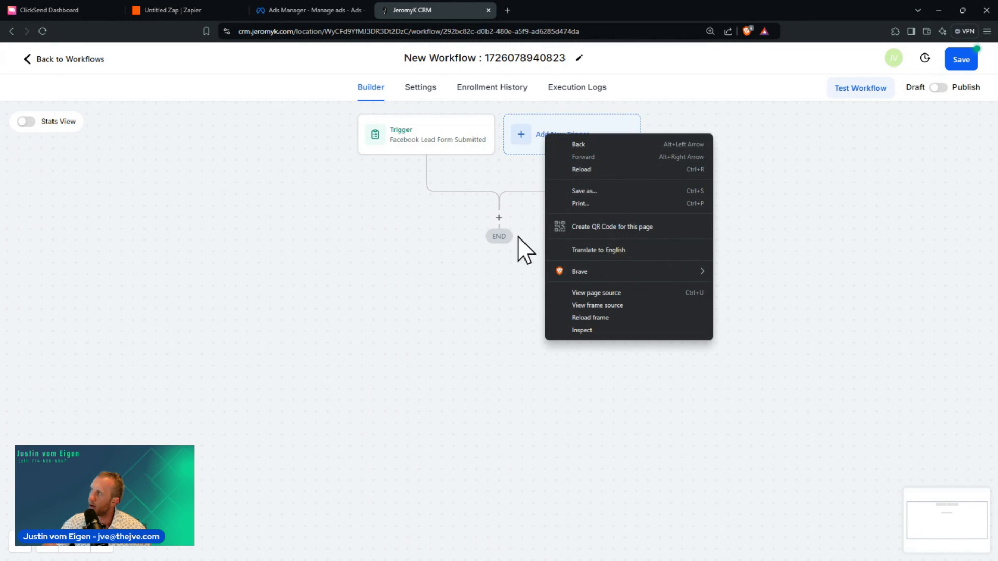
left_click(496, 228)
left_click(499, 219)
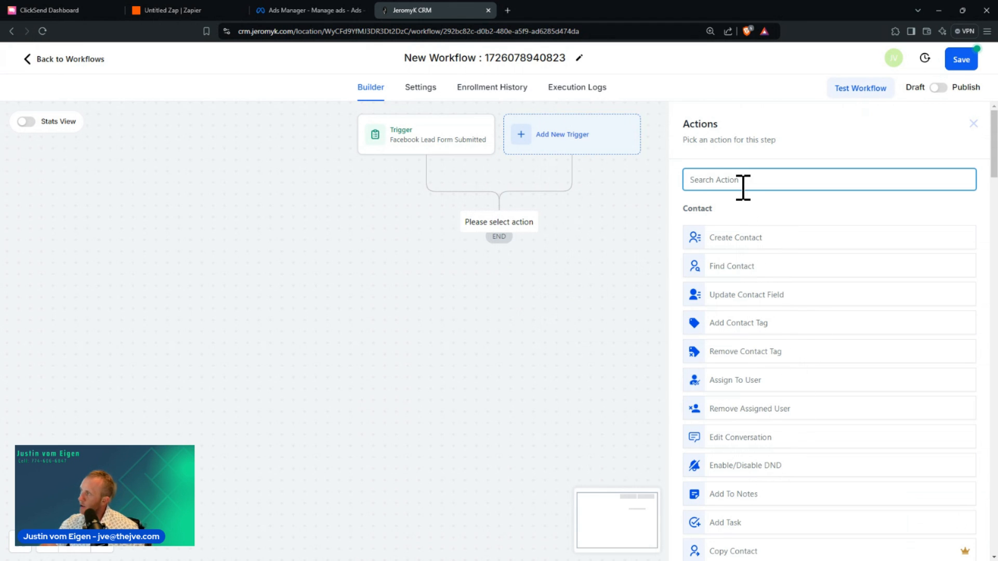
type("sms")
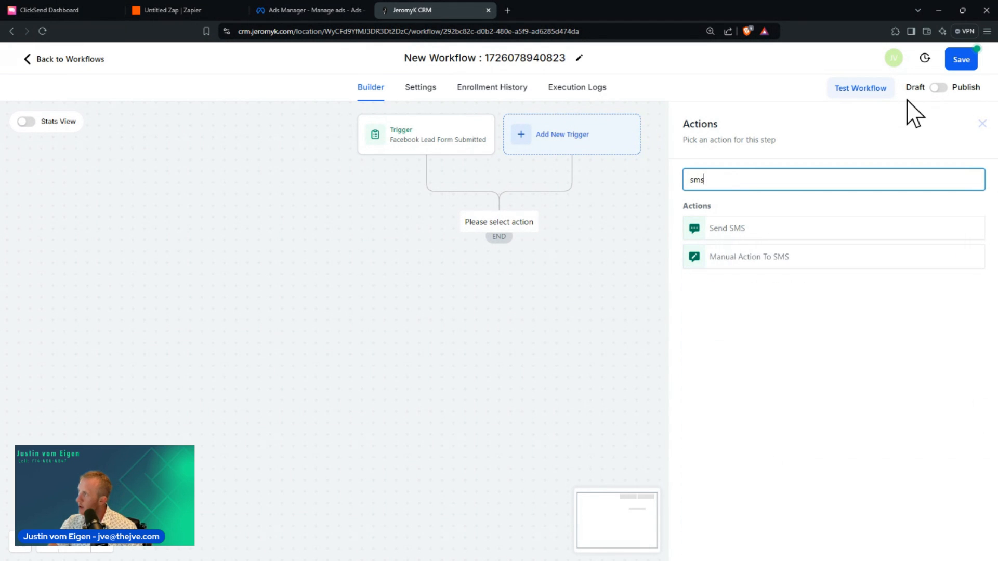
left_click(709, 231)
left_click(742, 229)
left_click_drag(742, 229, 615, 234)
type("First Text")
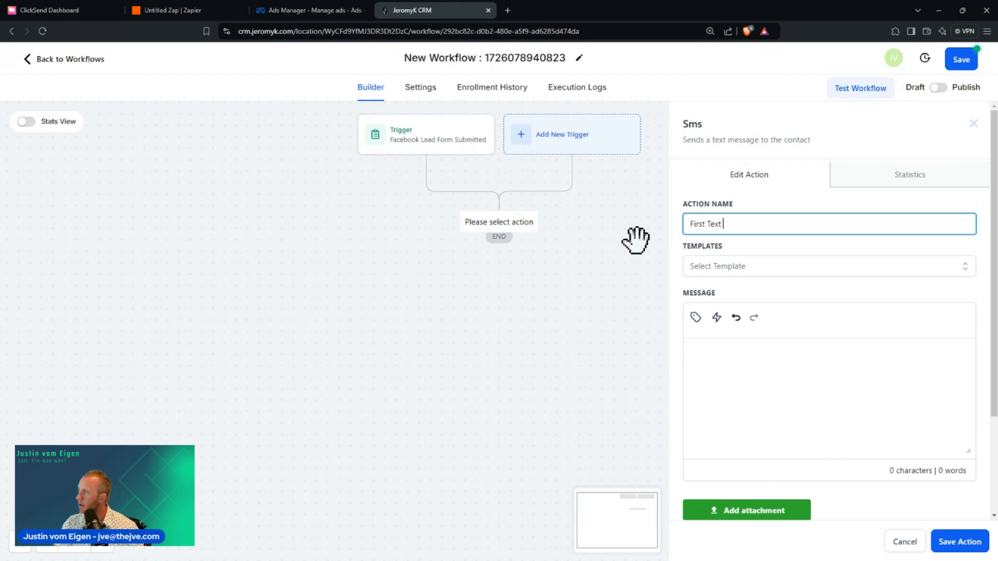
type(" FBLead")
left_click(636, 241)
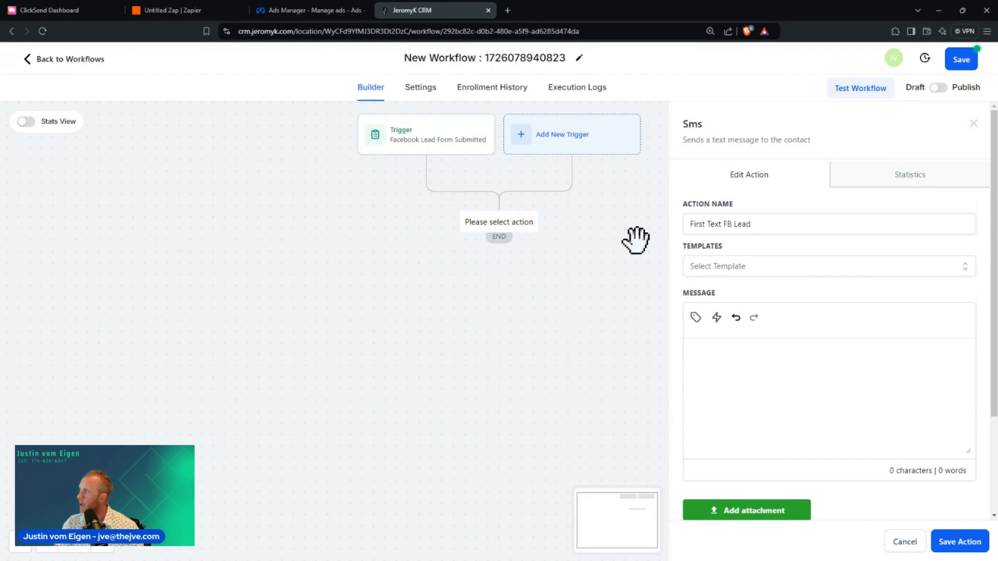
Begin the SMS message with "Thank you for your interest in the state approved burial programs"
left_click(762, 399)
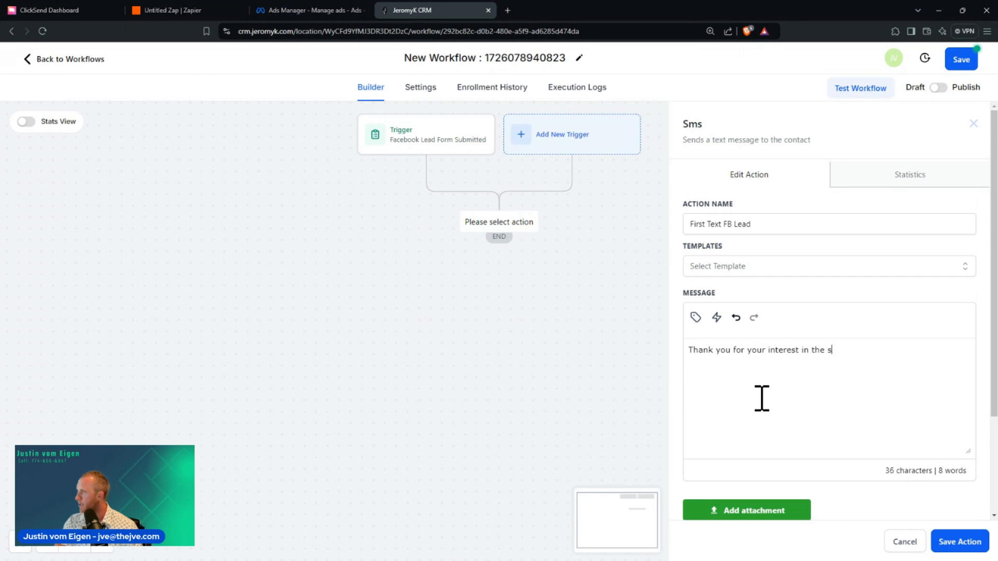
type("d bur")
type("rogrftam")
key("BackSpace")
key("BackSpace")
key("BackSpace")
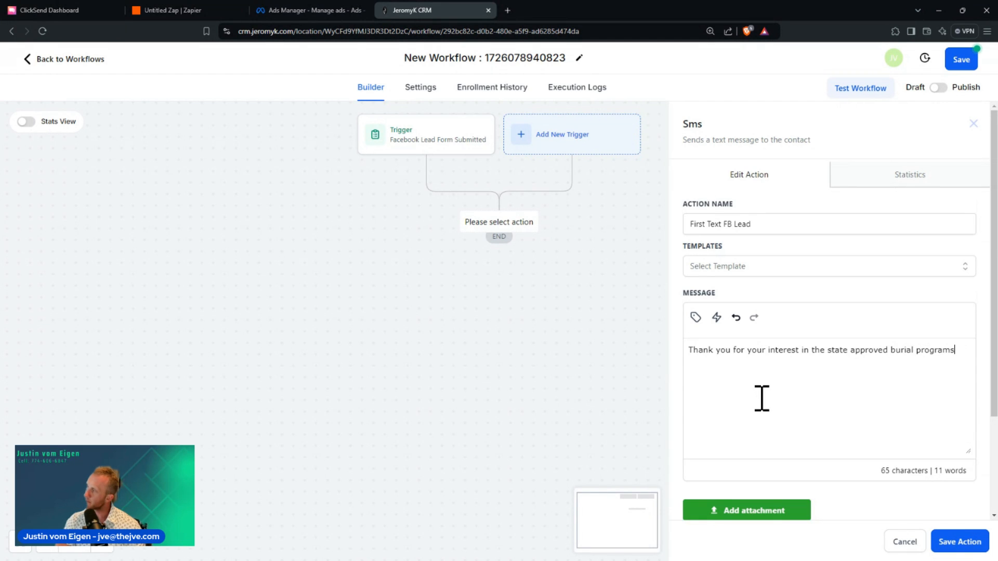
Add the paragraph "It appears you may qualify for additional offers and benefits that could save you money!" to the SMS message
type("pears you may qualify for ad")
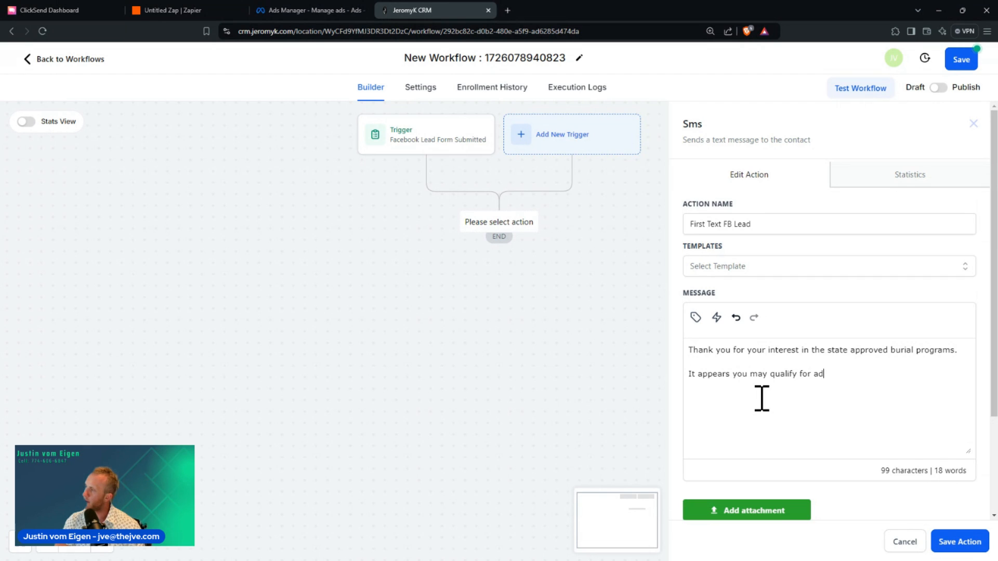
type("ditional offers and b")
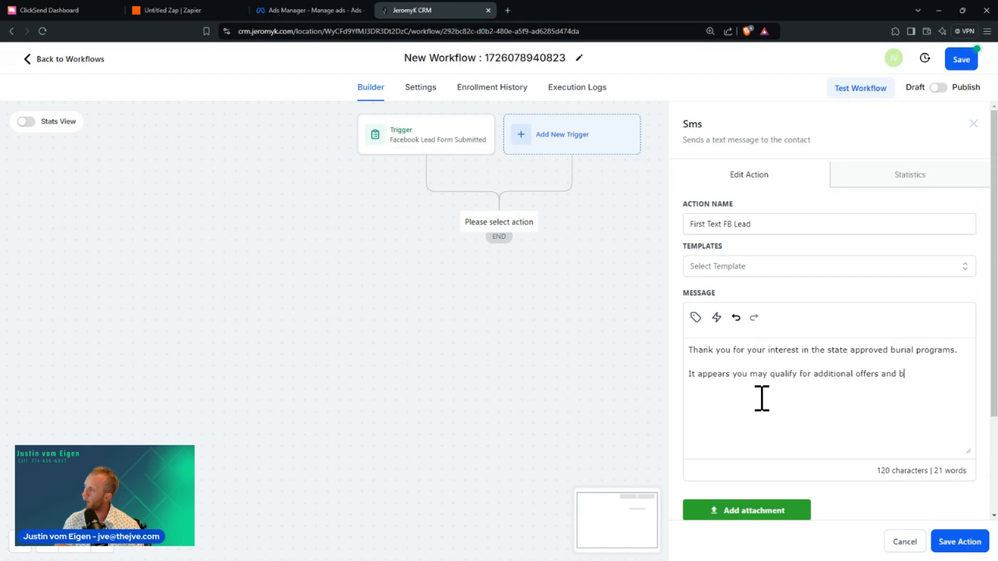
type("enefits that coulds abe yo")
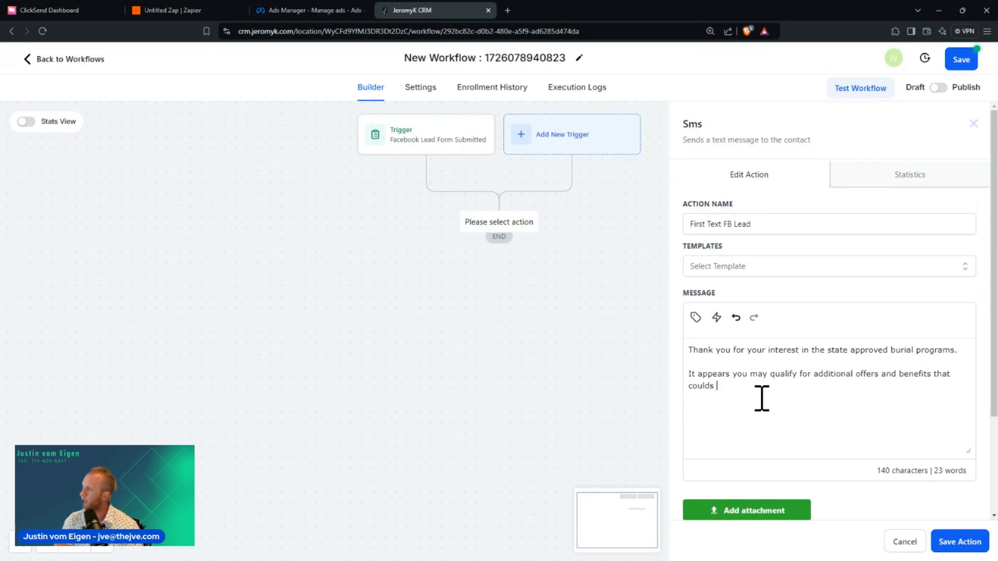
key("BackSpace")
key("BackSpace")
key("BackSpace")
key("BackSpace")
key("BackSpace")
key("BackSpace")
key("BackSpace")
key("BackSpace")
key("BackSpace")
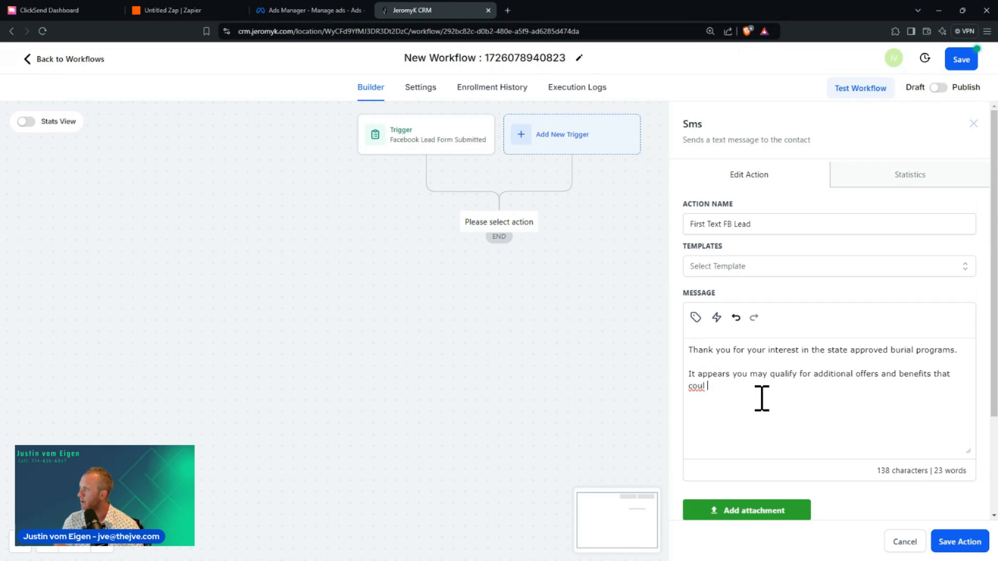
type("save oyu money!")
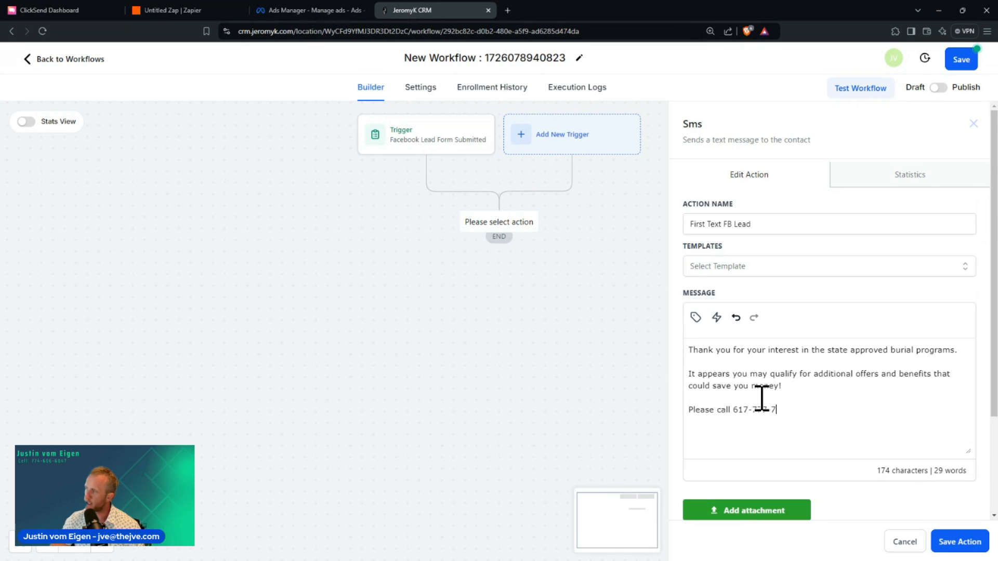
Complete the SMS message with the callback number and application number "to verify your qualification", add "Reply STOP to opt-out", and save the action
type("with application #457 to verif")
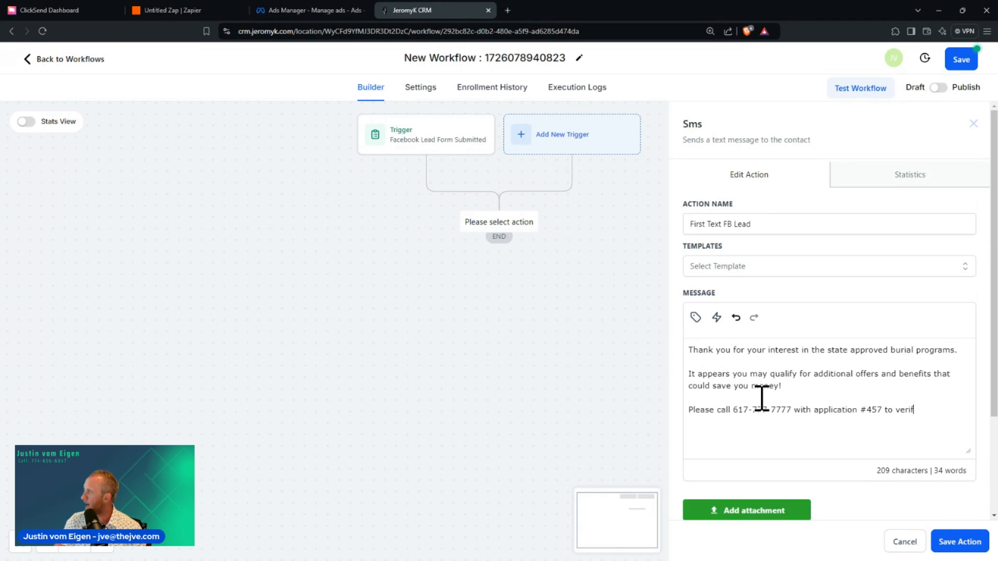
type("ualification.")
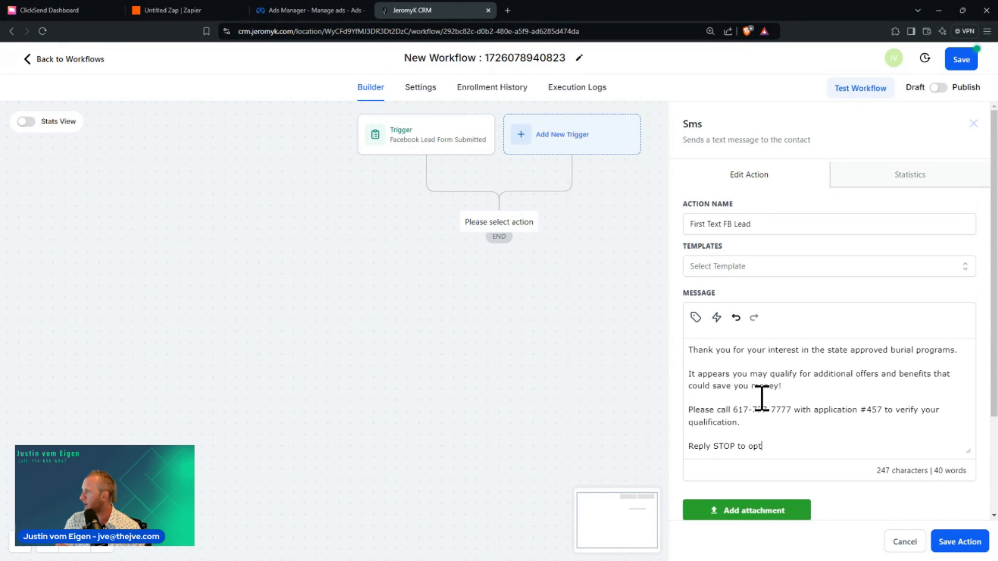
key("BackSpace")
type("-out")
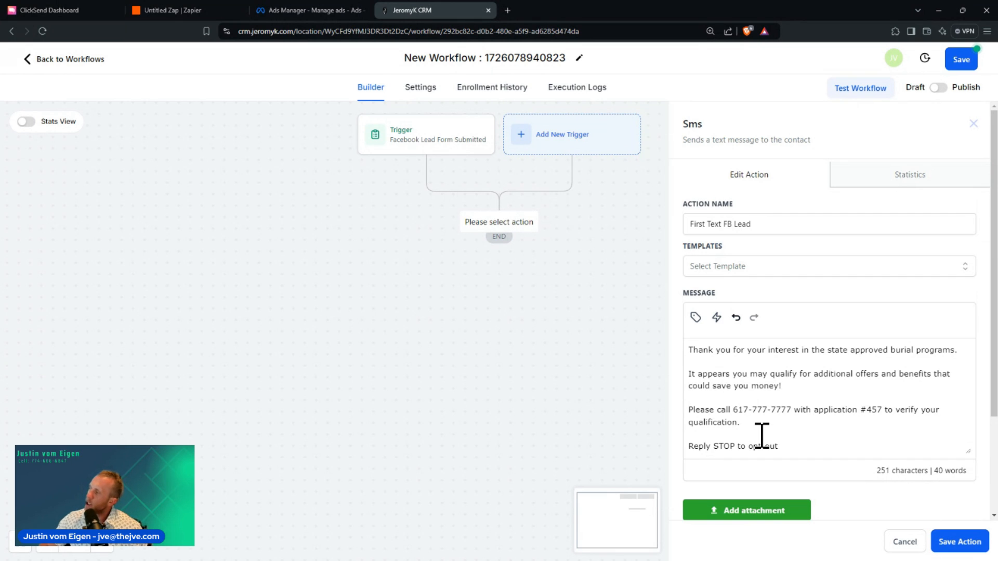
left_click(957, 541)
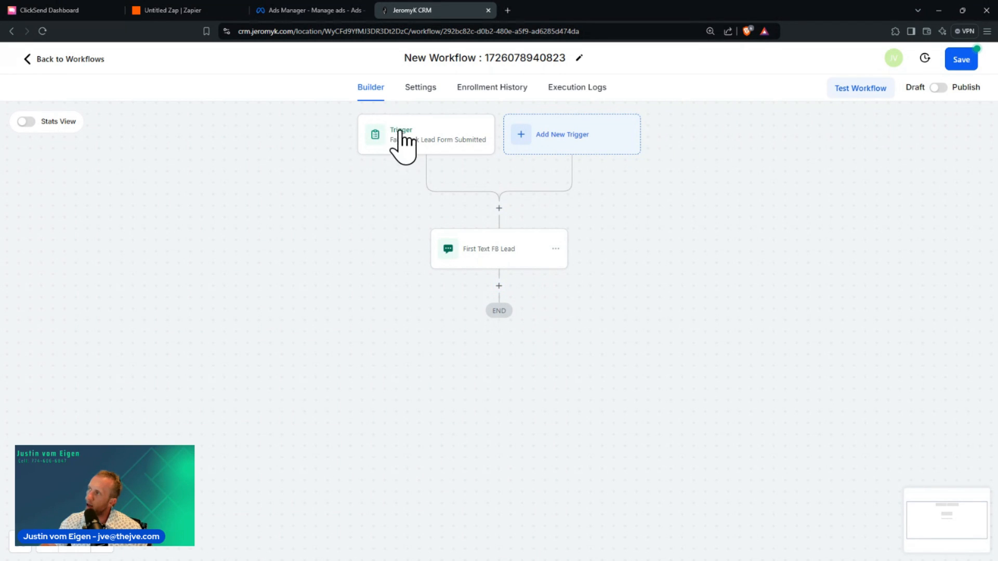
Try to restrict the Facebook Lead Form Submitted trigger to a specific form using an In Form filter
left_click(457, 156)
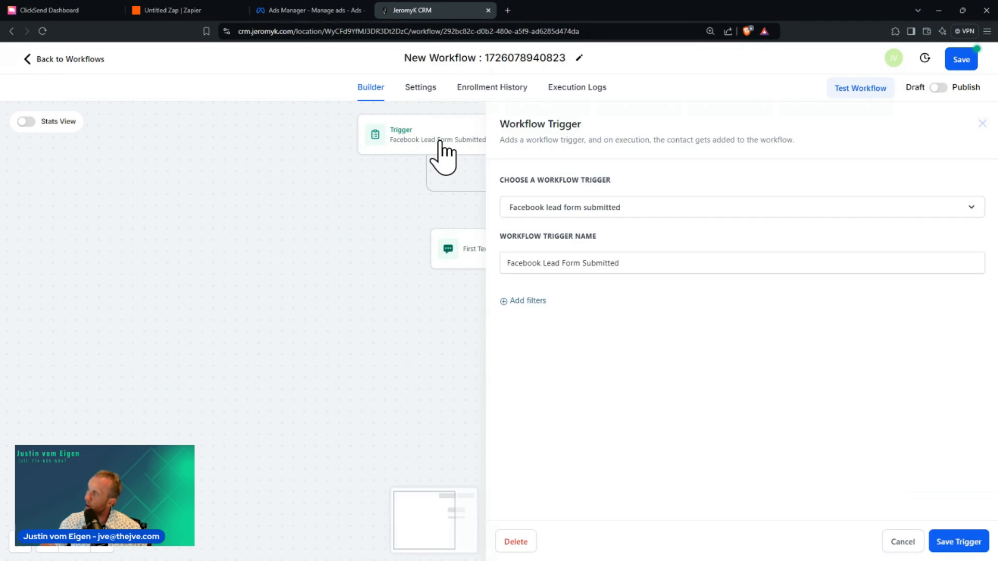
left_click(594, 210)
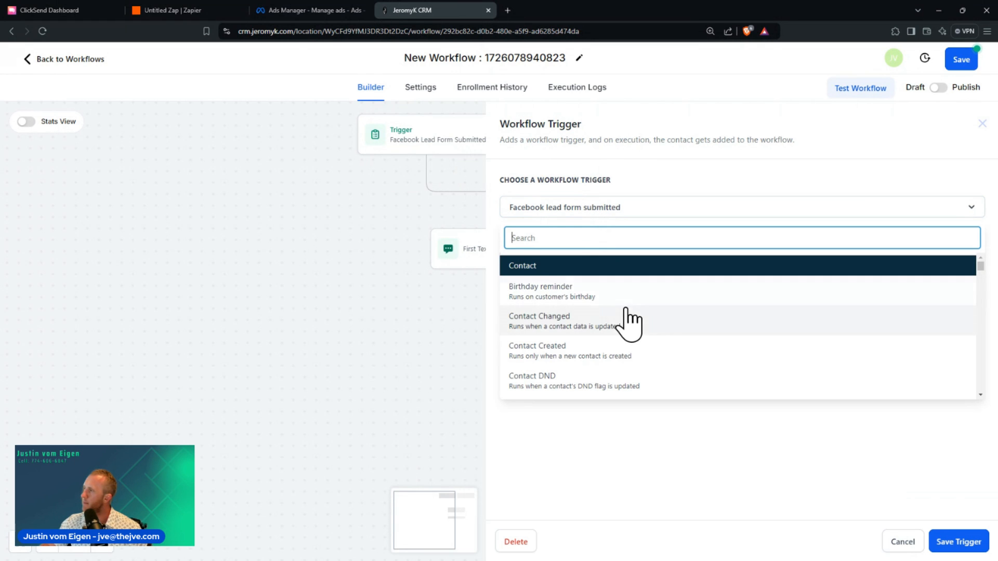
left_click(622, 199)
left_click(600, 269)
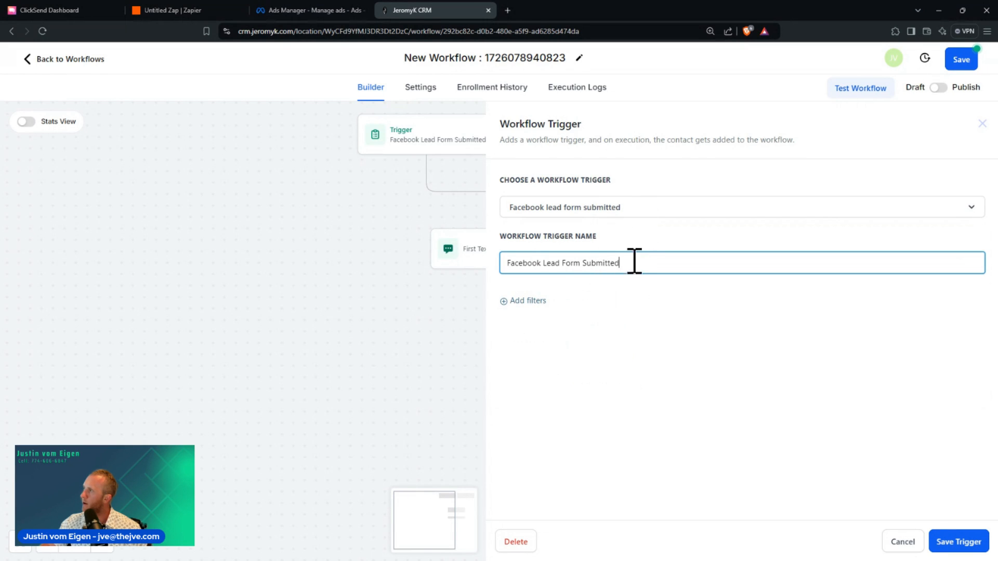
left_click(538, 303)
left_click(543, 318)
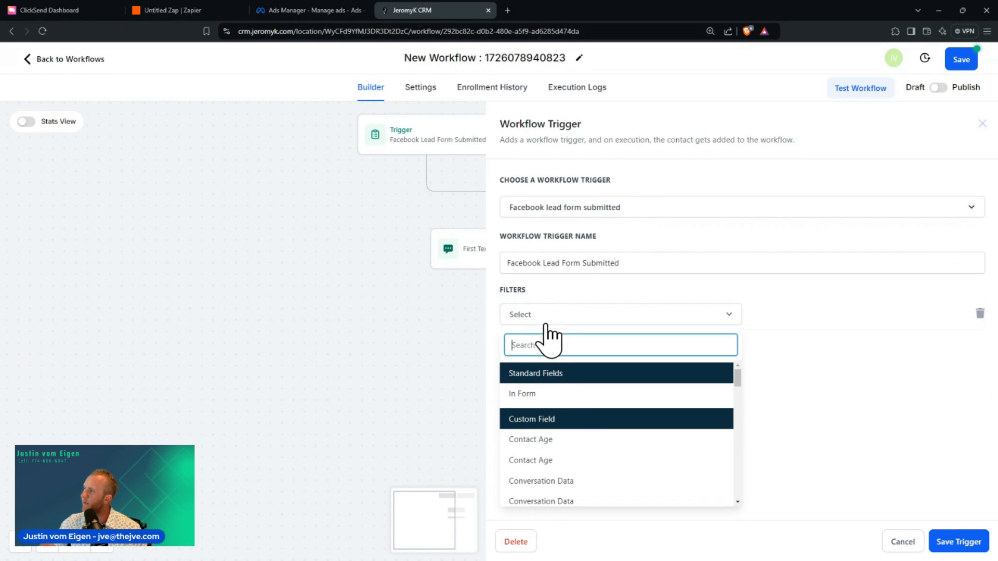
scroll(593, 411, "down", 10)
scroll(598, 411, "up", 10)
left_click(559, 395)
left_click(782, 317)
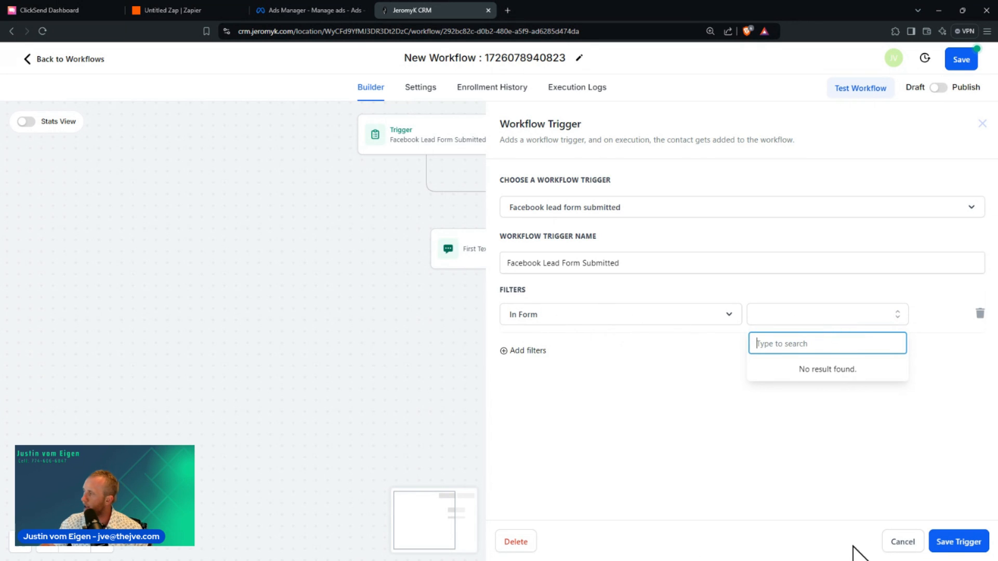
left_click(890, 542)
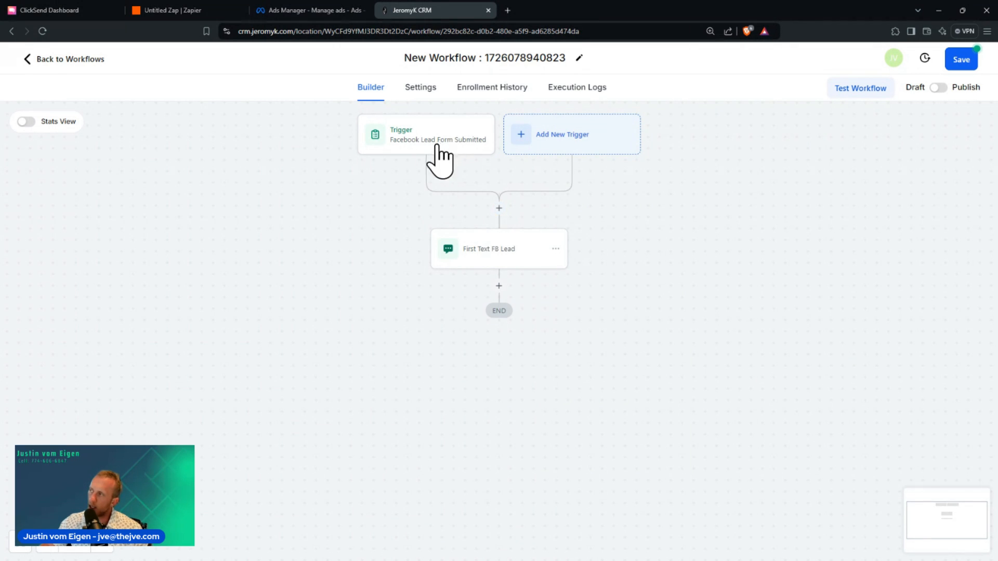
Add a Wait action between the trigger and First Text FB Lead with a time delay of 3 minutes
left_click(501, 209)
left_click(717, 171)
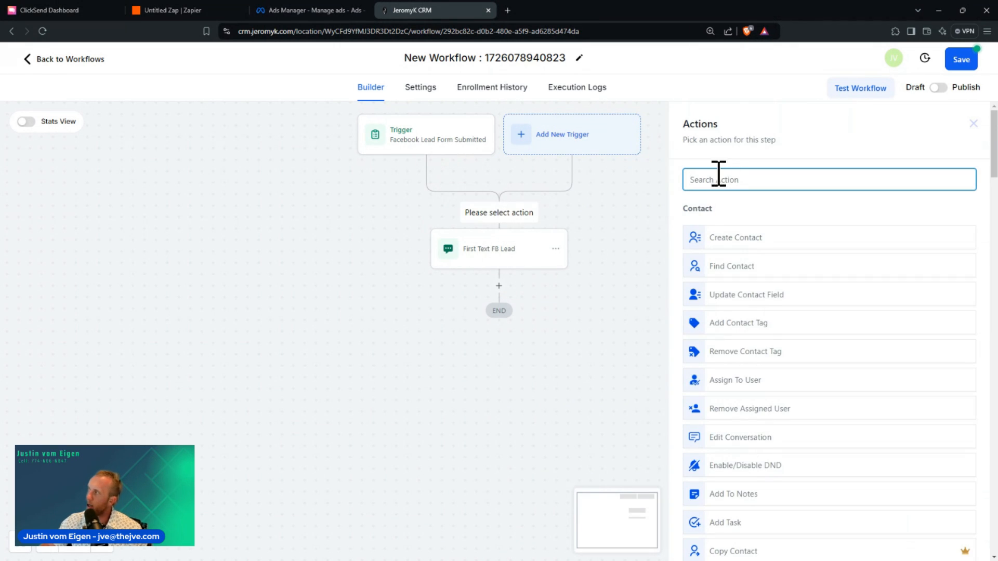
type("wait")
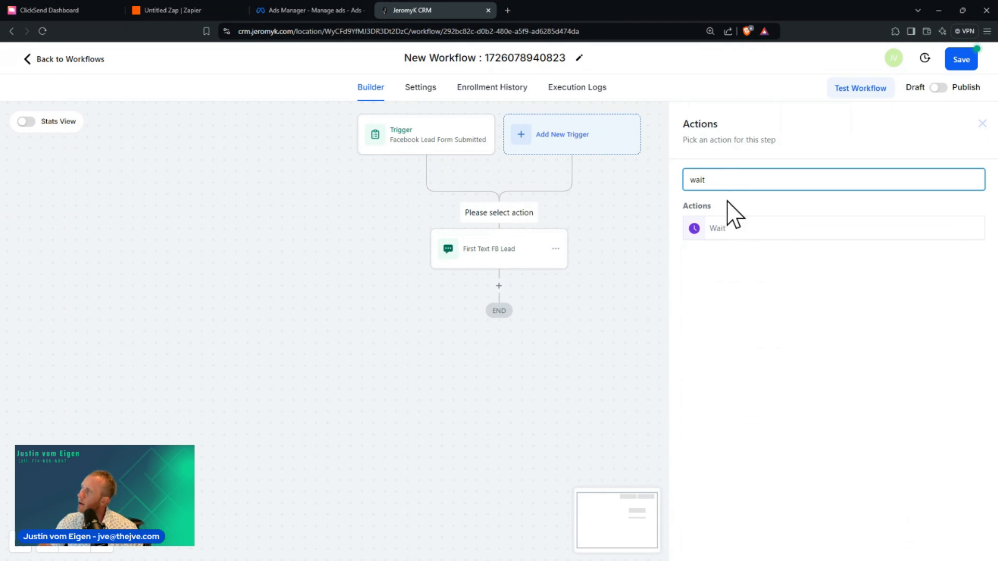
left_click(747, 226)
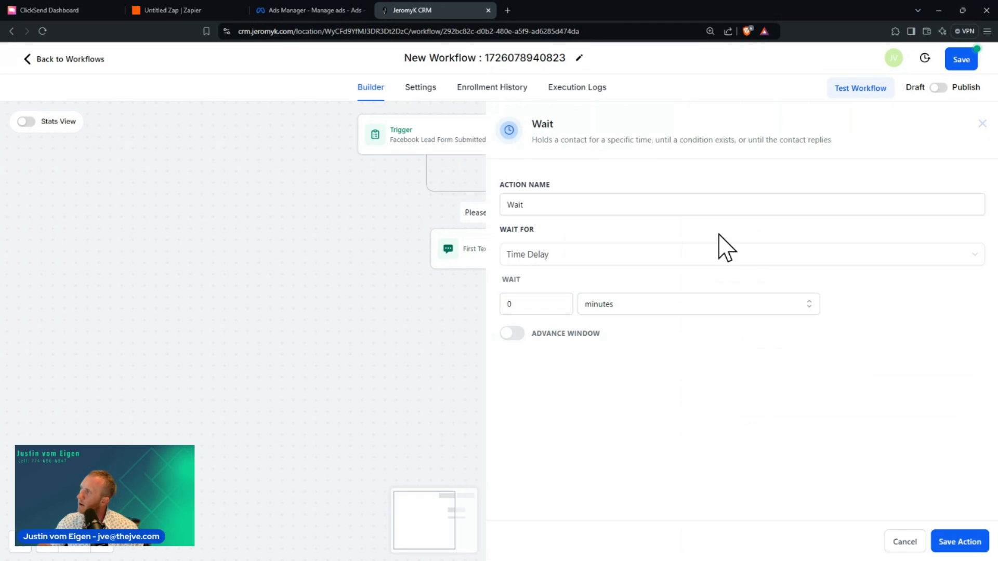
double_click(565, 301)
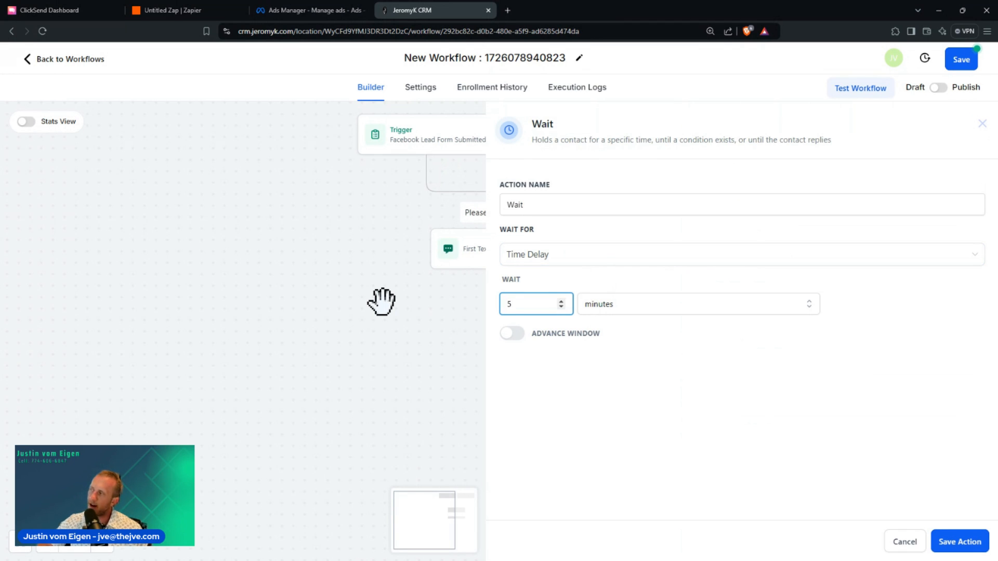
left_click(595, 410)
left_click_drag(545, 307, 353, 291)
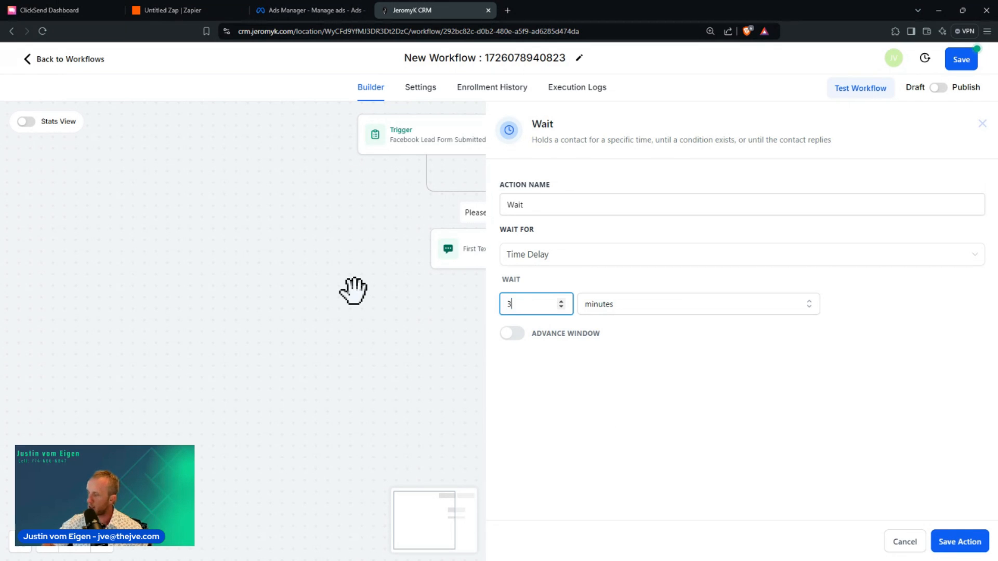
left_click(531, 386)
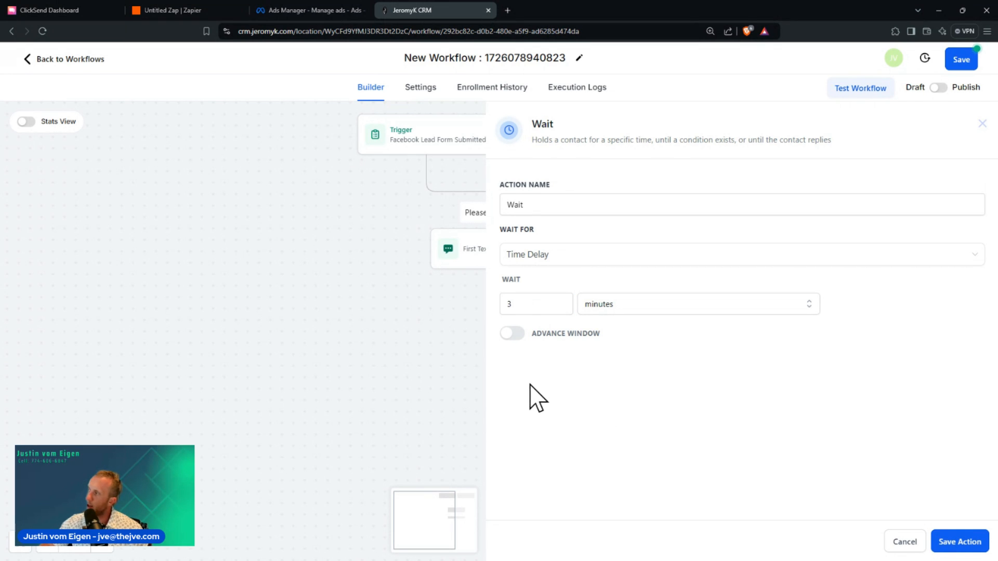
Enable the advance window for the Wait action and include Sunday and Saturday in the resume days
left_click(511, 334)
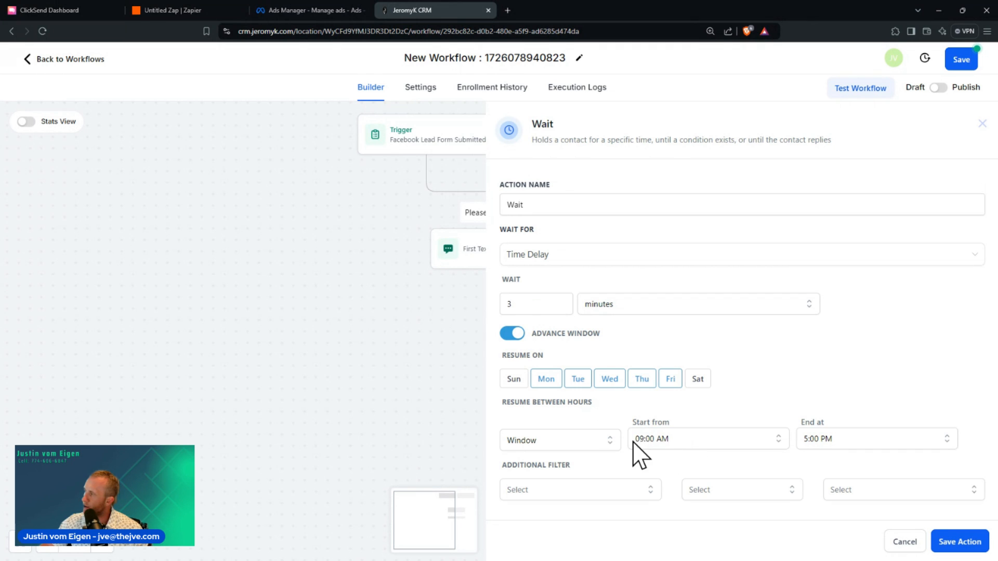
left_click(513, 379)
left_click(698, 379)
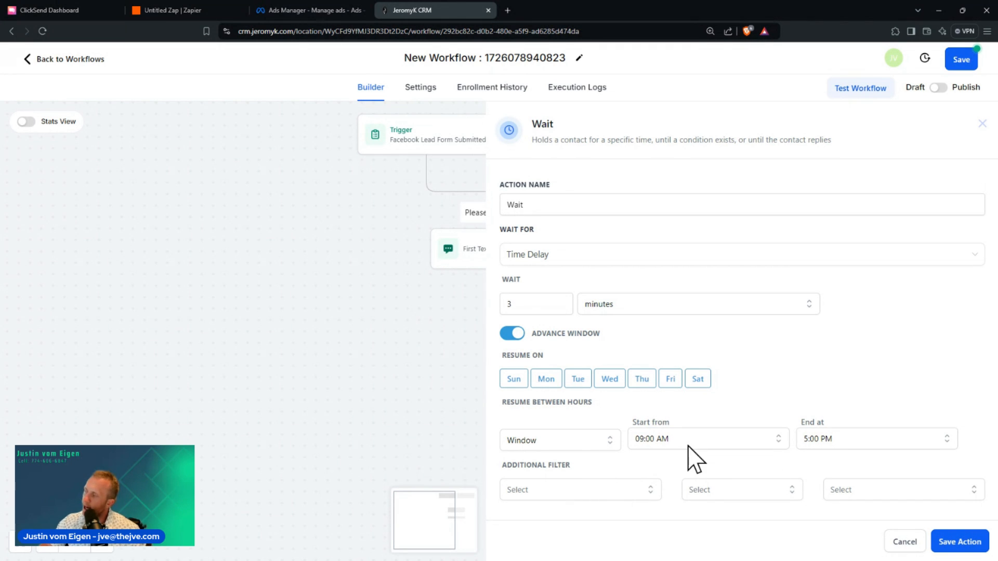
Set the Wait action's resume hours from 08:00 AM to 9:00 PM and save the action
left_click(835, 440)
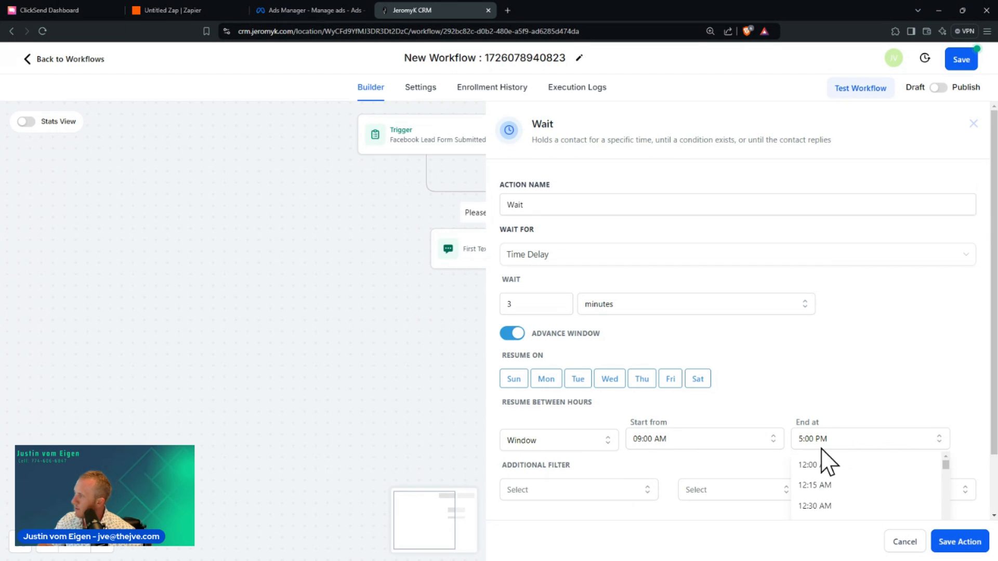
left_click(655, 441)
scroll(660, 491, "down", 10)
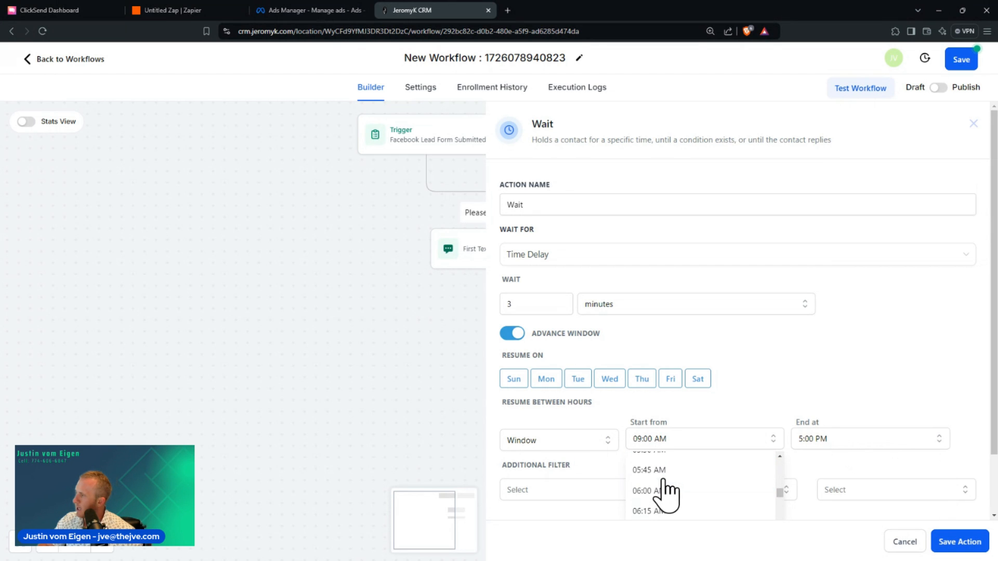
scroll(676, 499, "down", 4)
left_click(678, 501)
left_click(831, 442)
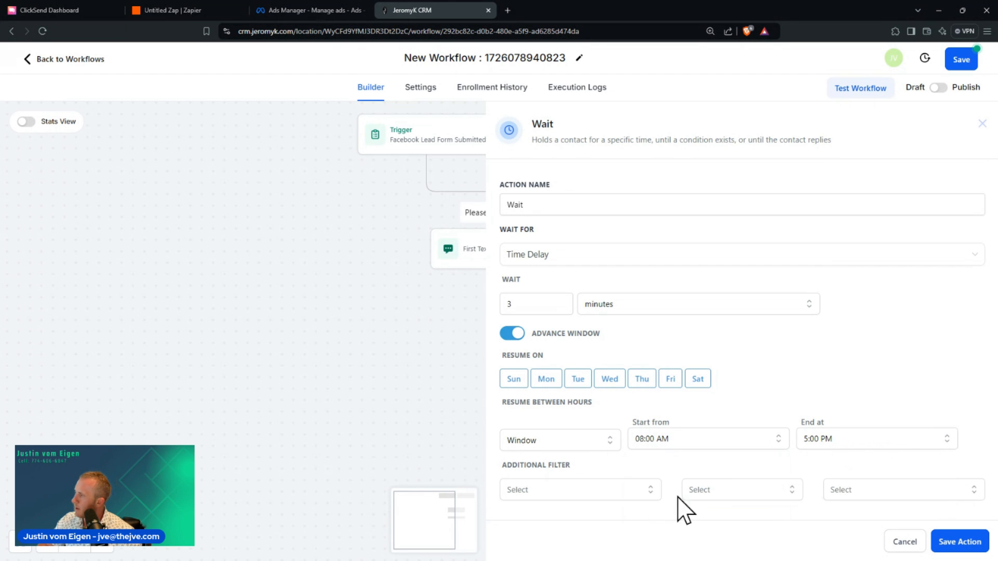
scroll(827, 501, "down", 20)
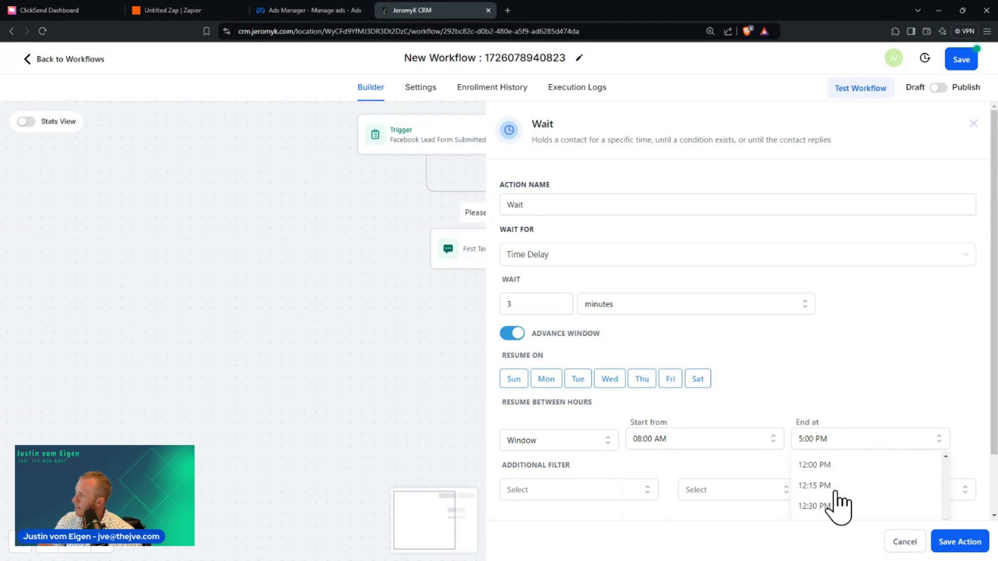
scroll(838, 504, "down", 12)
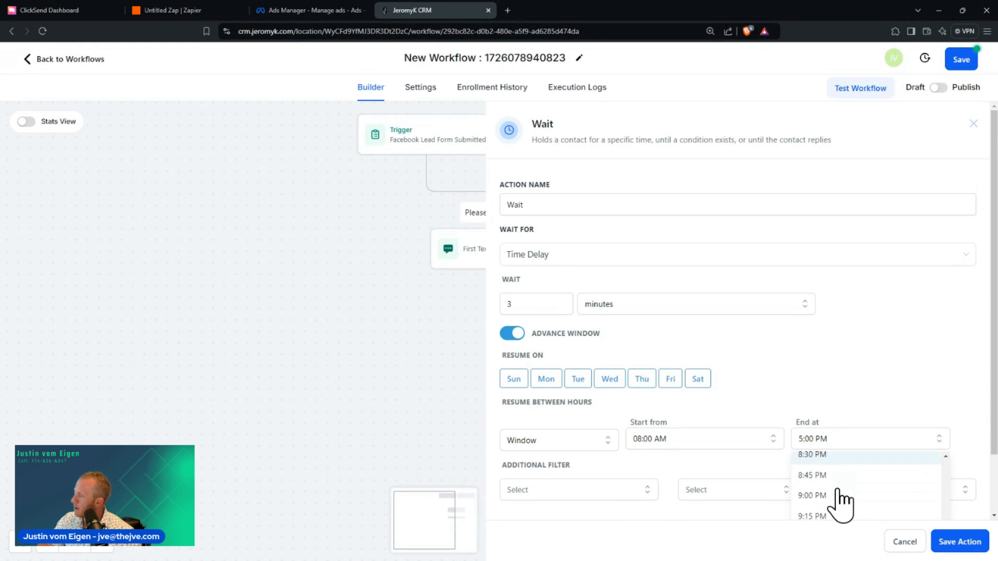
scroll(838, 504, "up", 2)
left_click(837, 493)
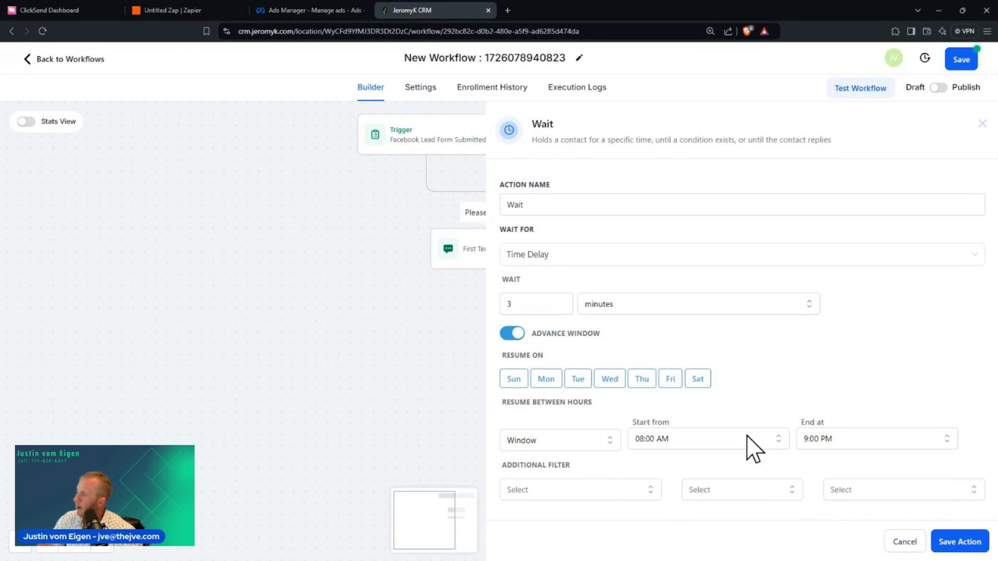
left_click(962, 541)
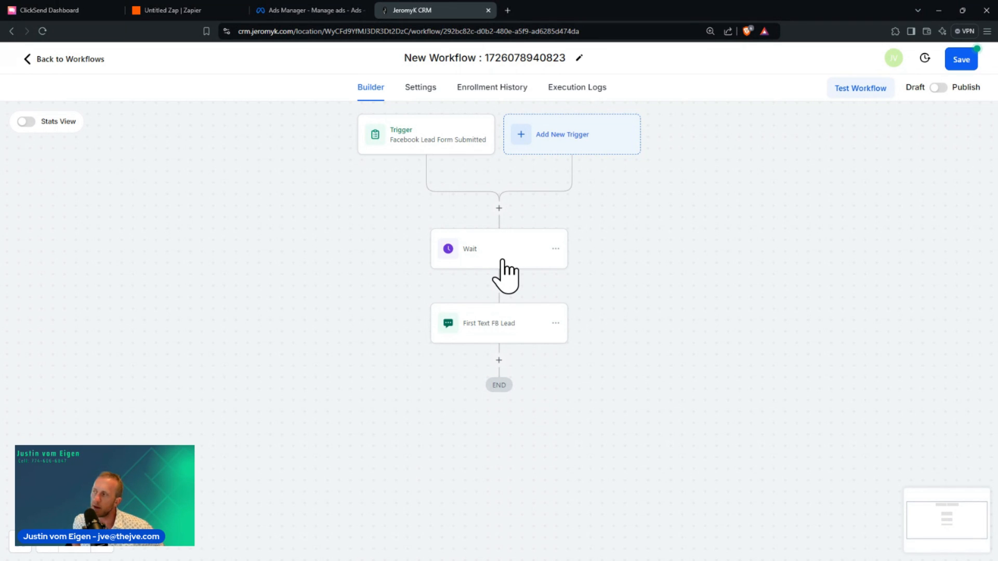
Review the saved Wait action's delay, resume days and hours at a larger page zoom, and save it again
left_click(502, 259)
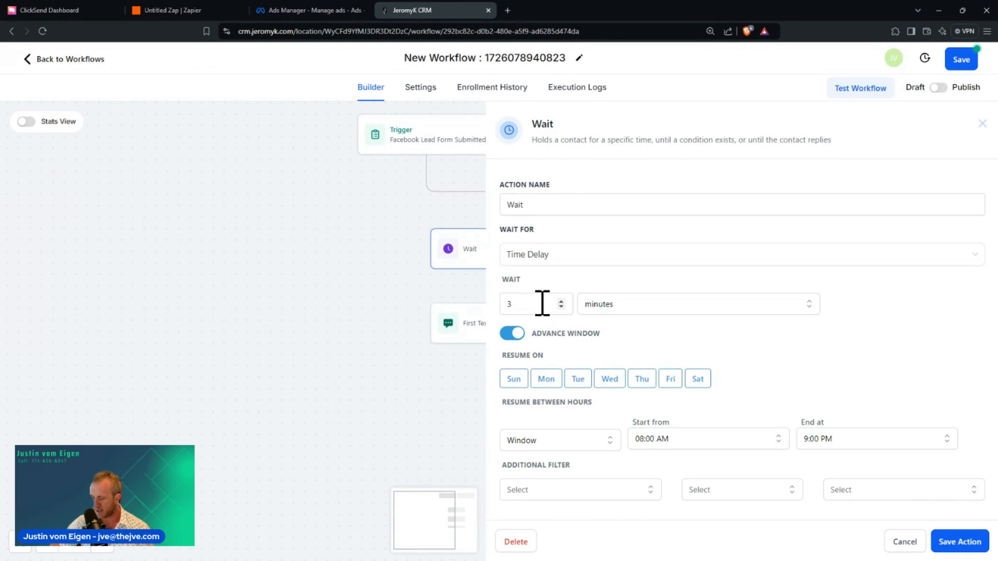
key("ctrl+plus")
key("ctrl+plus")
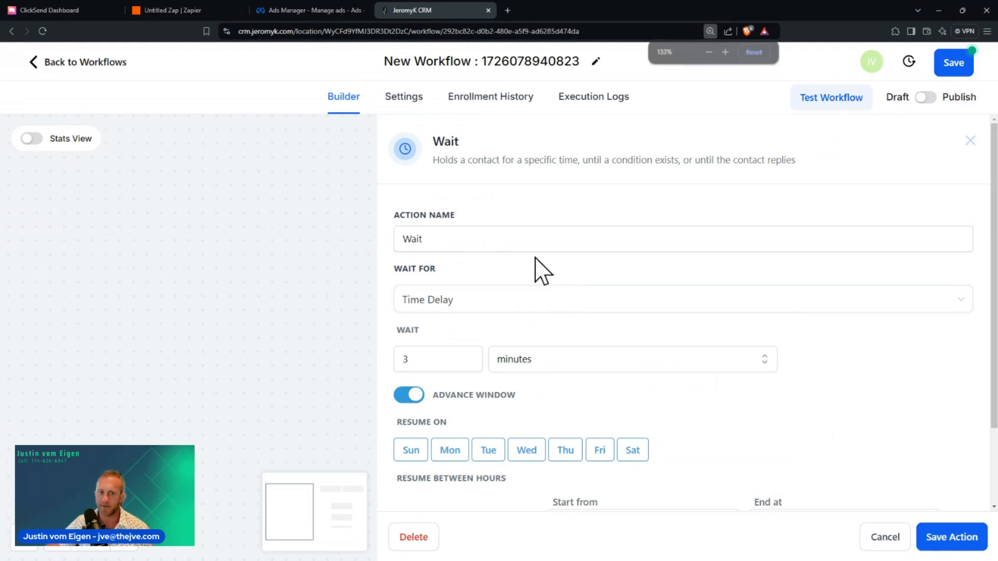
scroll(525, 343, "down", 2)
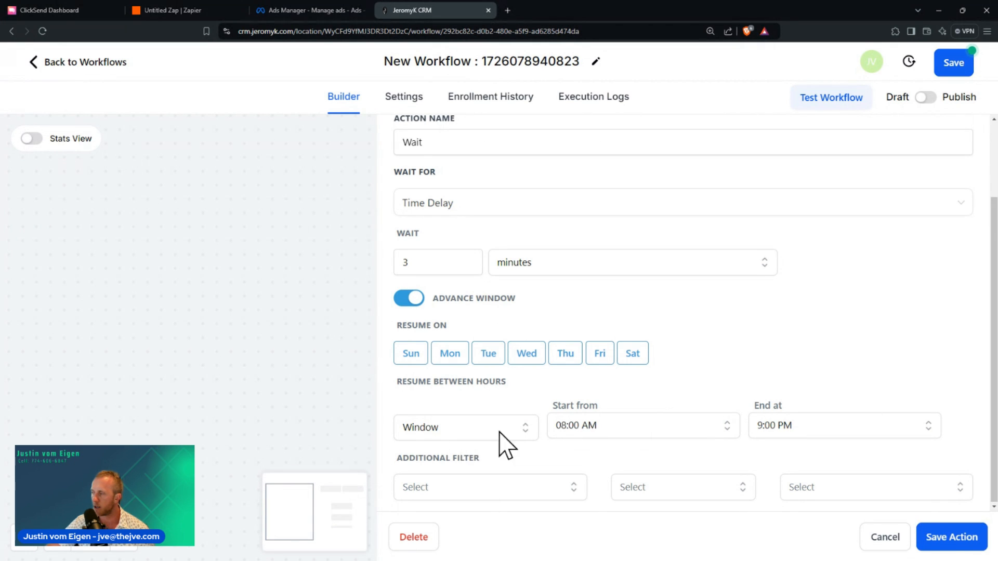
left_click(943, 540)
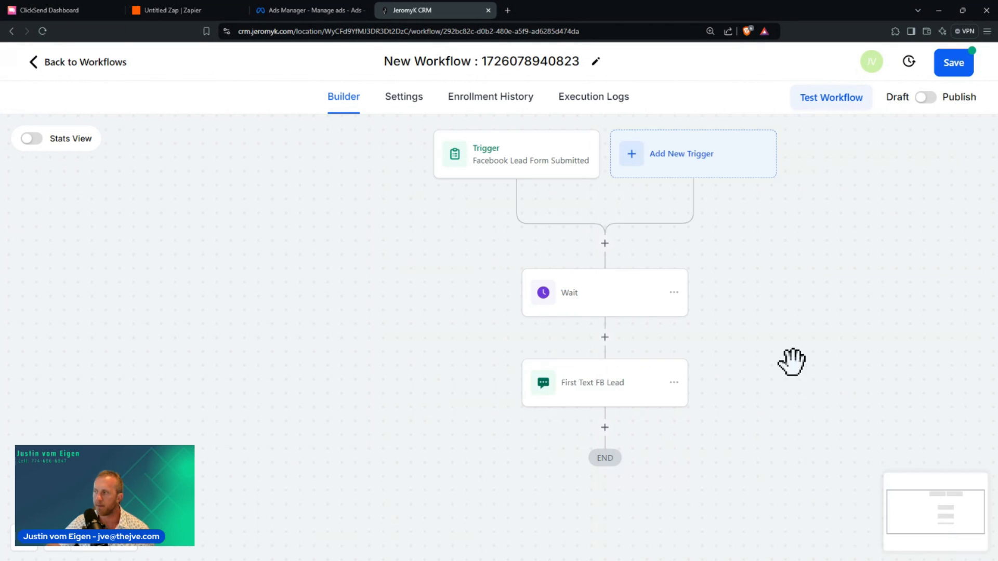
Add a second Wait action after First Text FB Lead at the end of the workflow
left_click(604, 428)
scroll(620, 385, "down", 5)
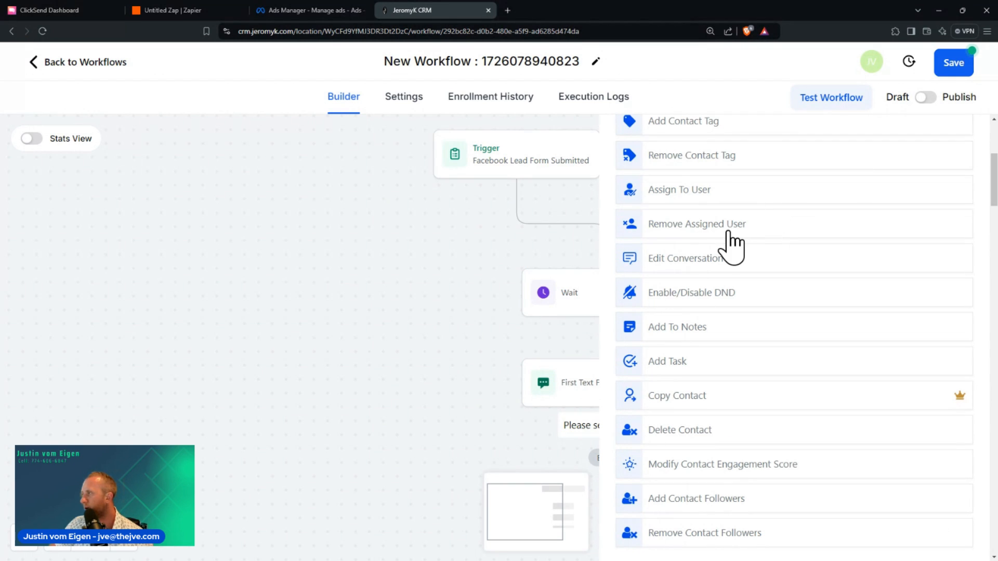
scroll(709, 291, "up", 5)
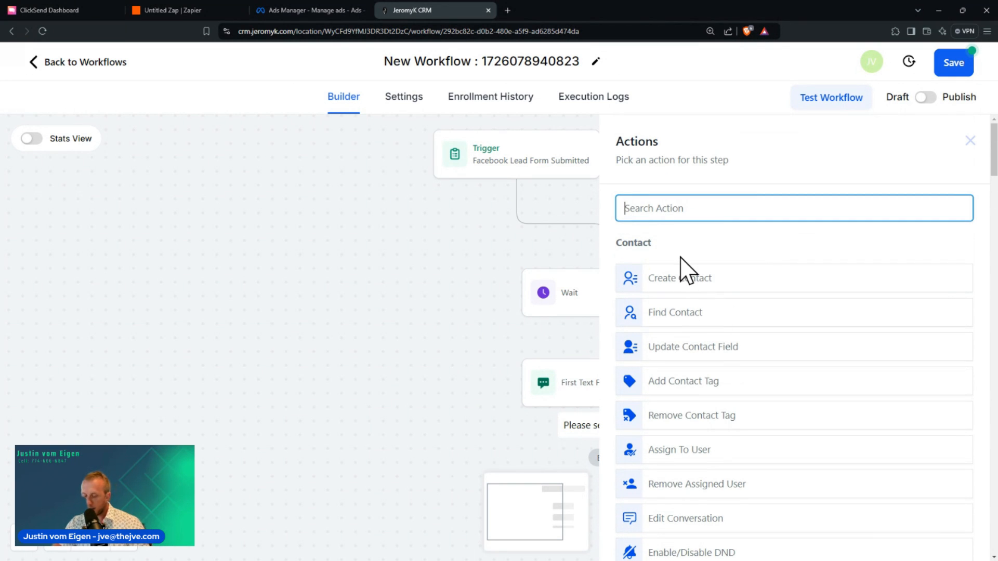
type("wait")
left_click(655, 267)
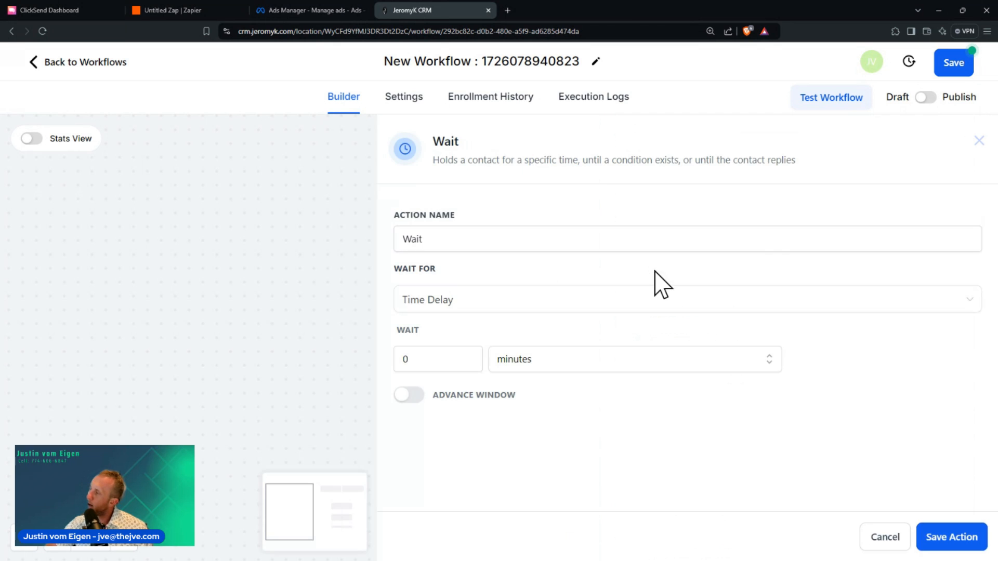
Enable the advance window for the second Wait action and set its delay to 3 hours
left_click(410, 396)
double_click(409, 359)
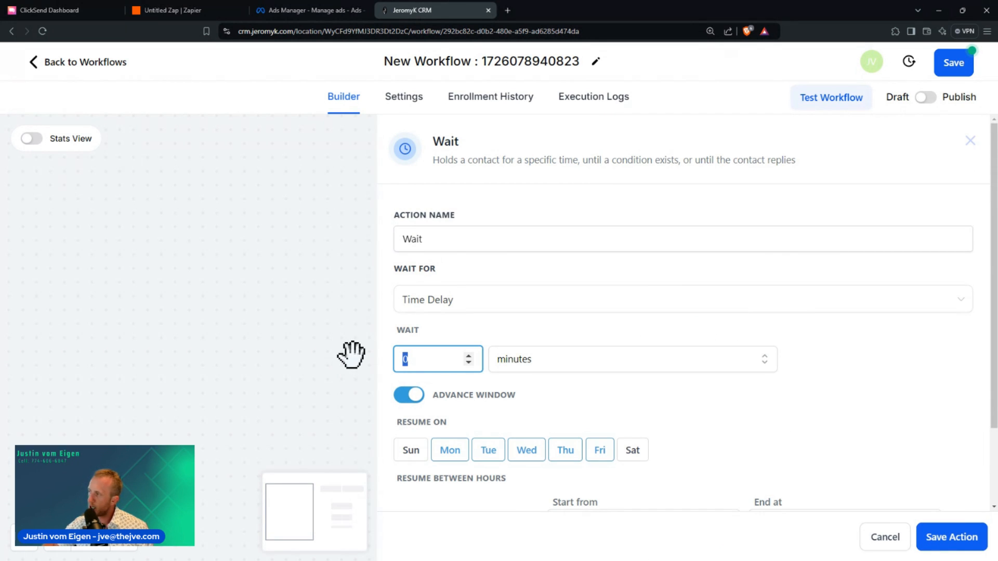
left_click_drag(635, 401, 591, 374)
left_click(590, 374)
left_click(575, 415)
double_click(452, 362)
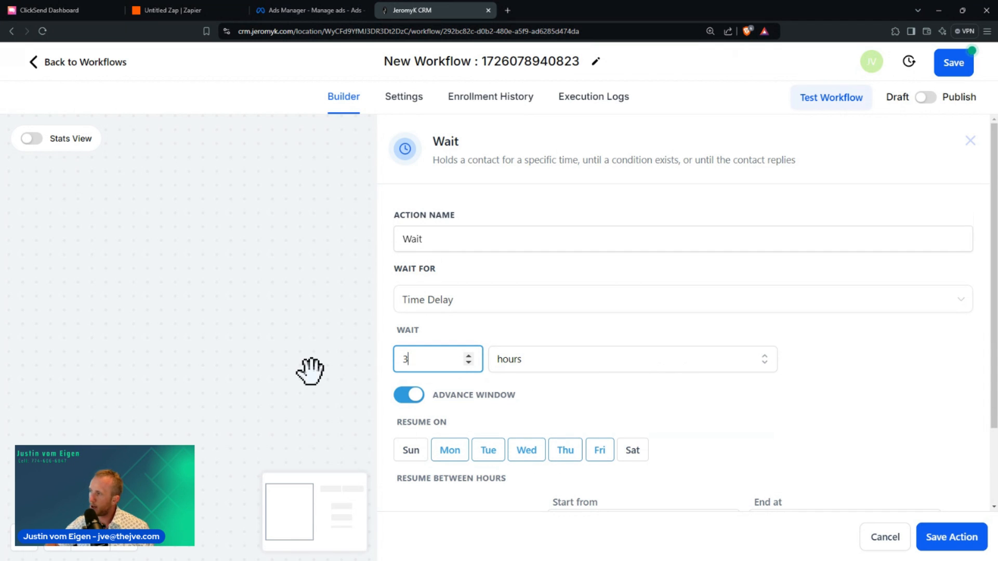
Include Saturday and Sunday in the 3-hour Wait's resume days and save the action
left_click(635, 455)
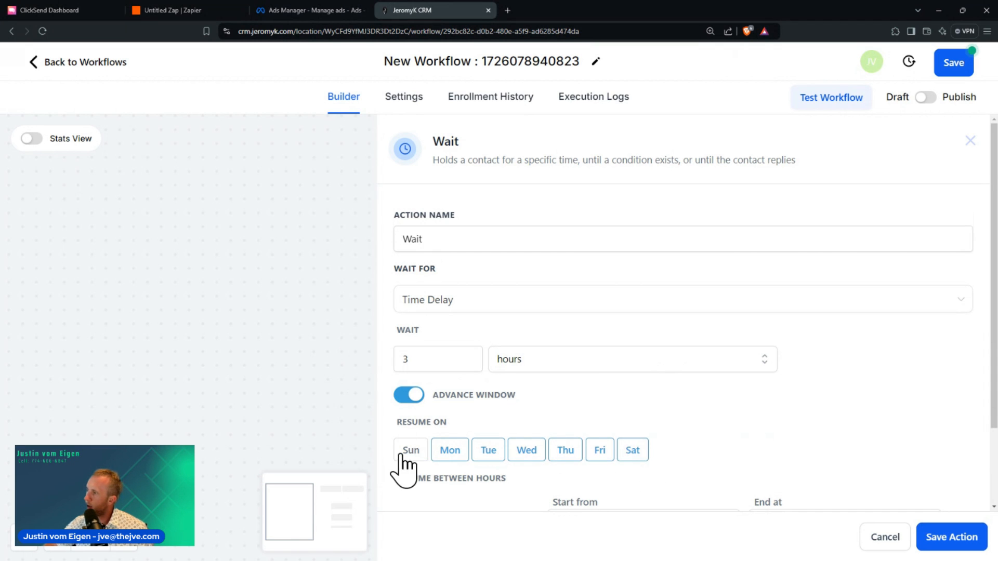
left_click(408, 455)
scroll(780, 435, "down", 3)
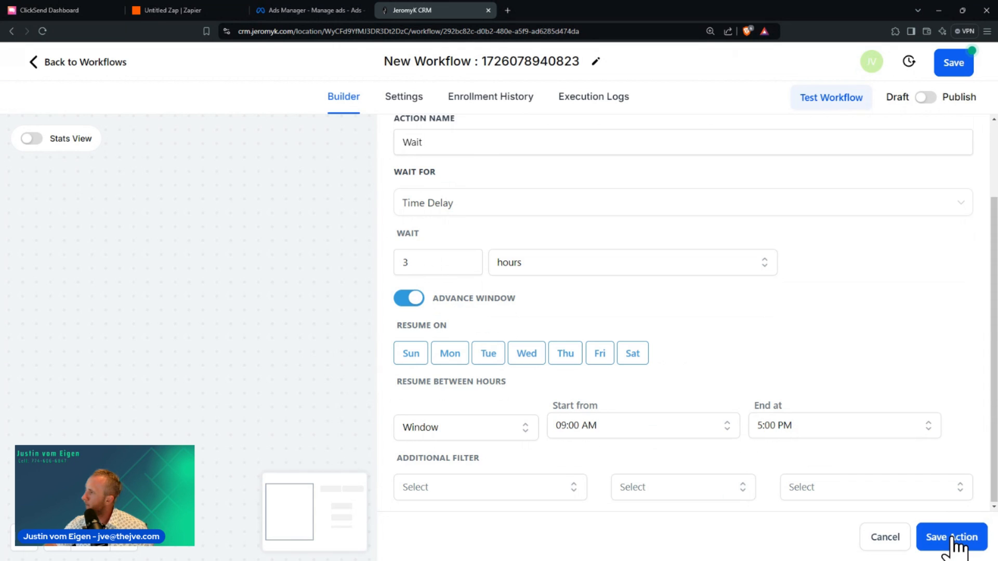
left_click(955, 541)
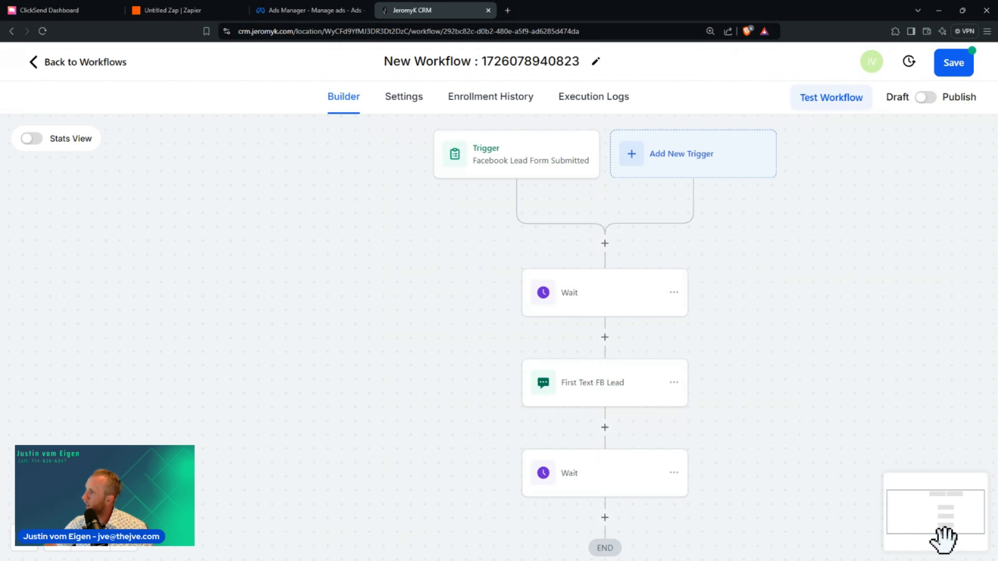
Copy the First Text FB Lead action to the end of the workflow, after the second Wait
left_click(674, 383)
scroll(701, 405, "down", 1)
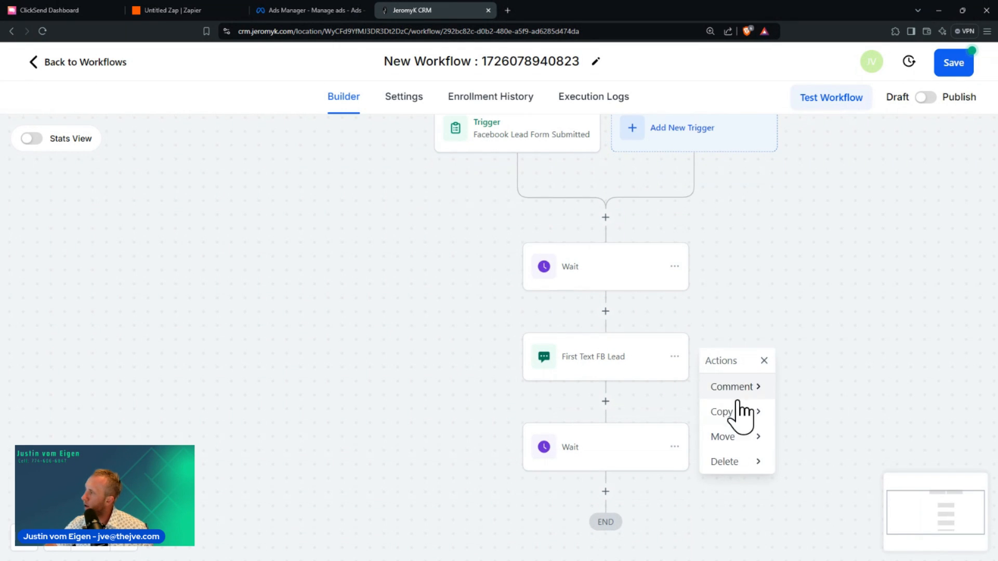
mouse_move(739, 409)
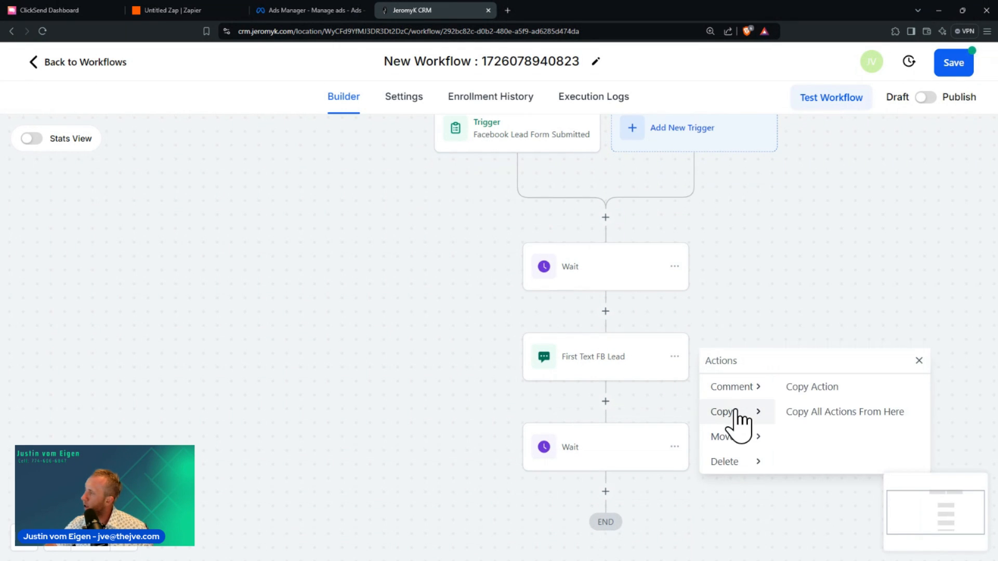
left_click(832, 395)
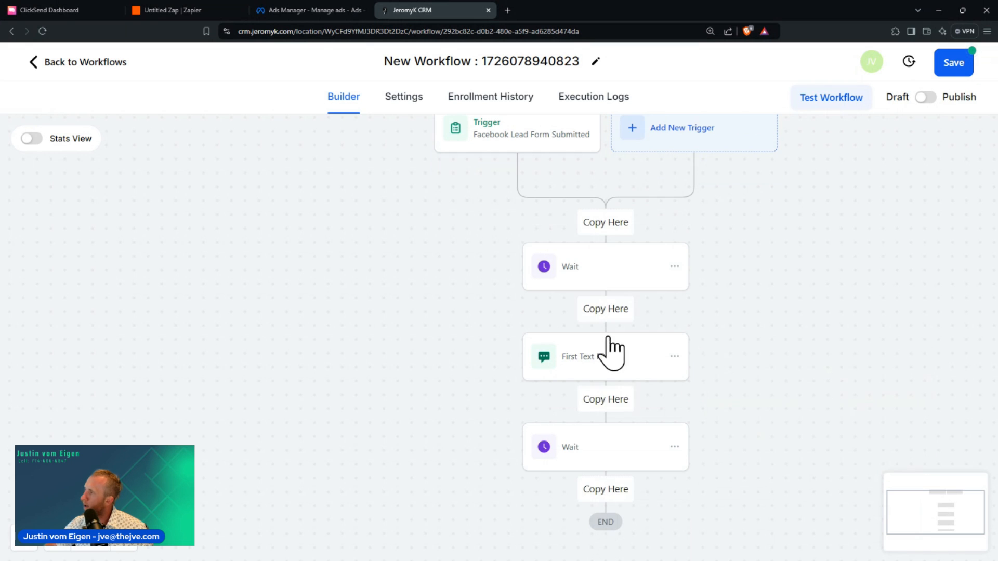
left_click(606, 491)
scroll(653, 479, "down", 3)
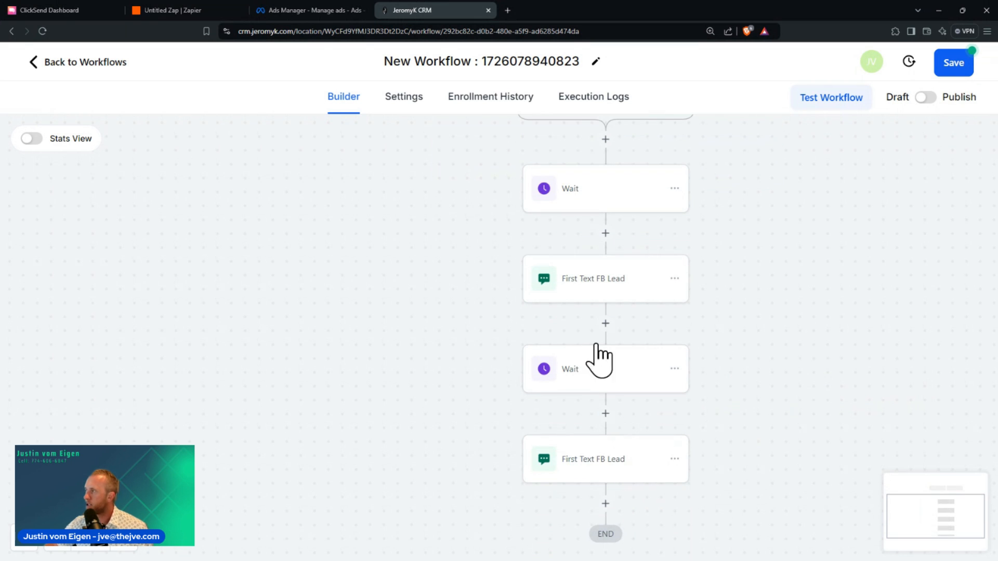
left_click(678, 278)
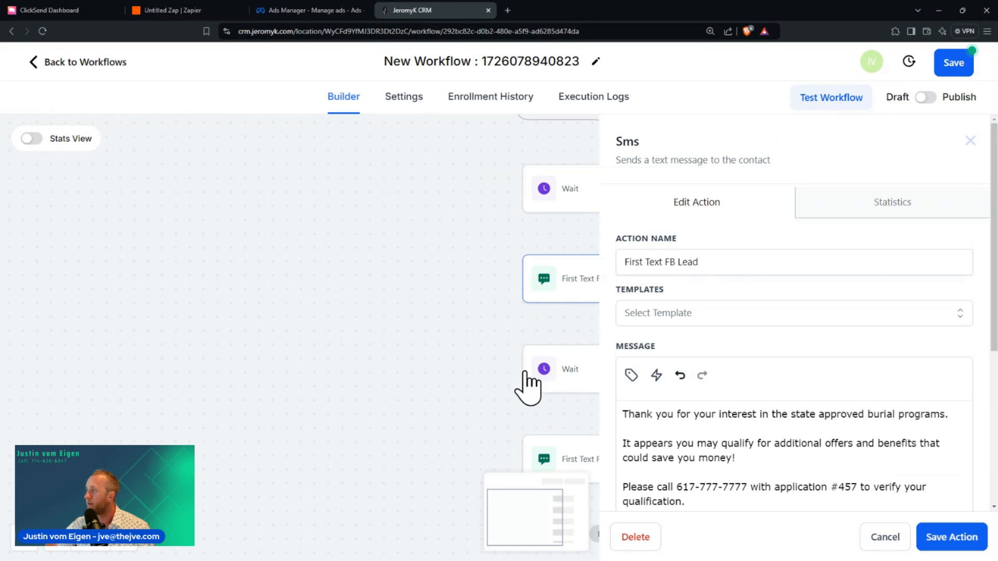
left_click(884, 538)
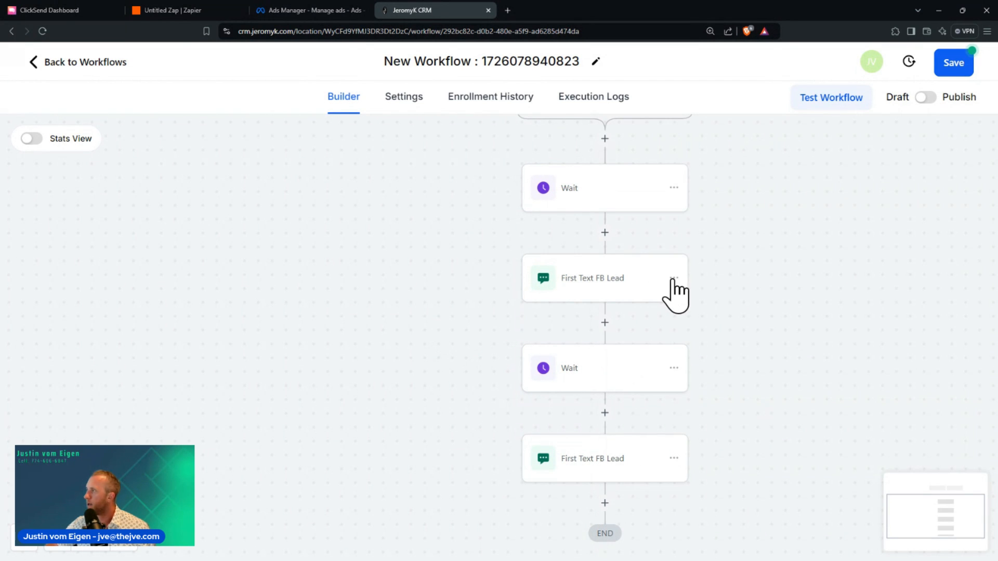
left_click(673, 280)
mouse_move(720, 336)
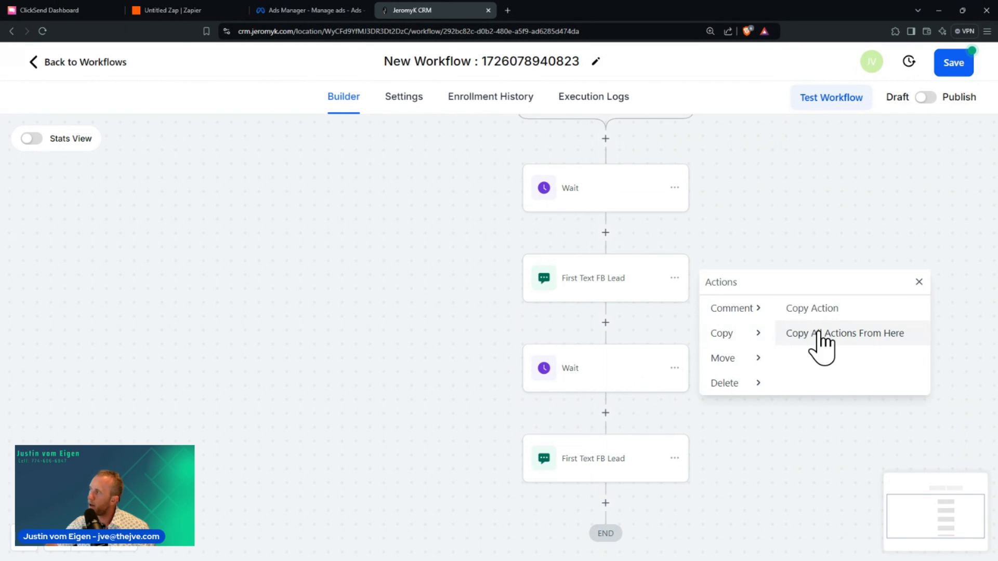
left_click(820, 312)
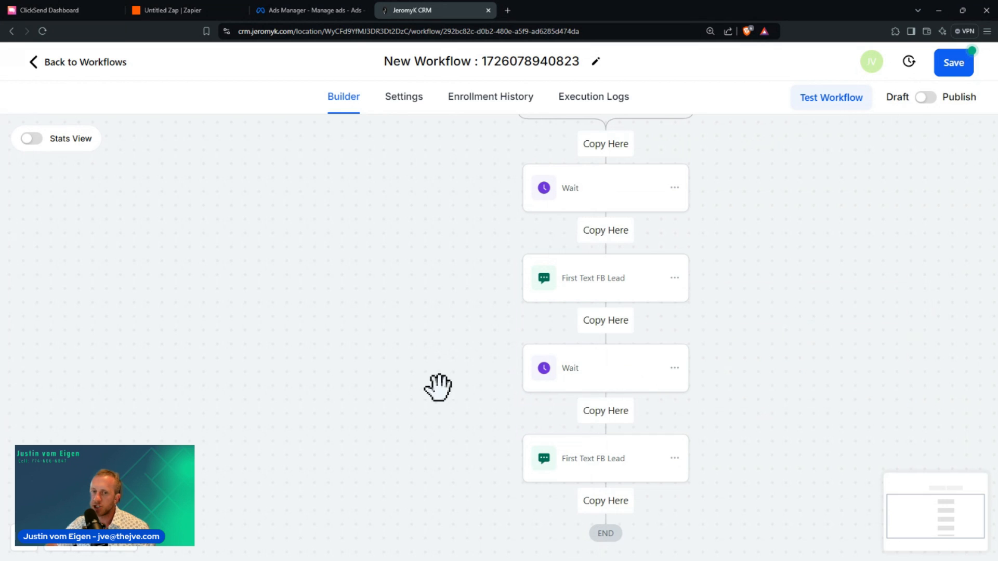
left_click(713, 435)
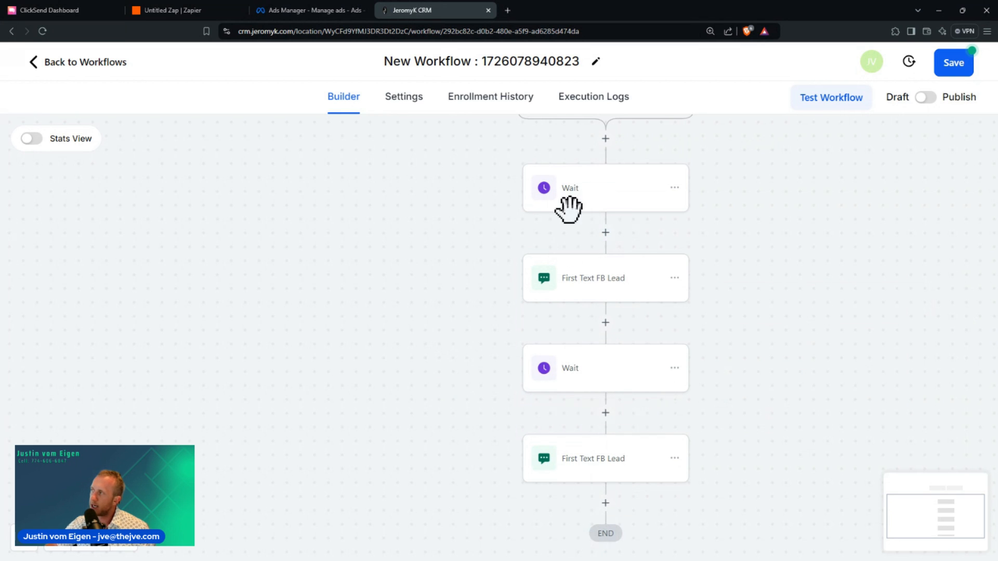
Add a third Wait action at the end of the workflow with a delay of 1 day
scroll(617, 432, "down", 2)
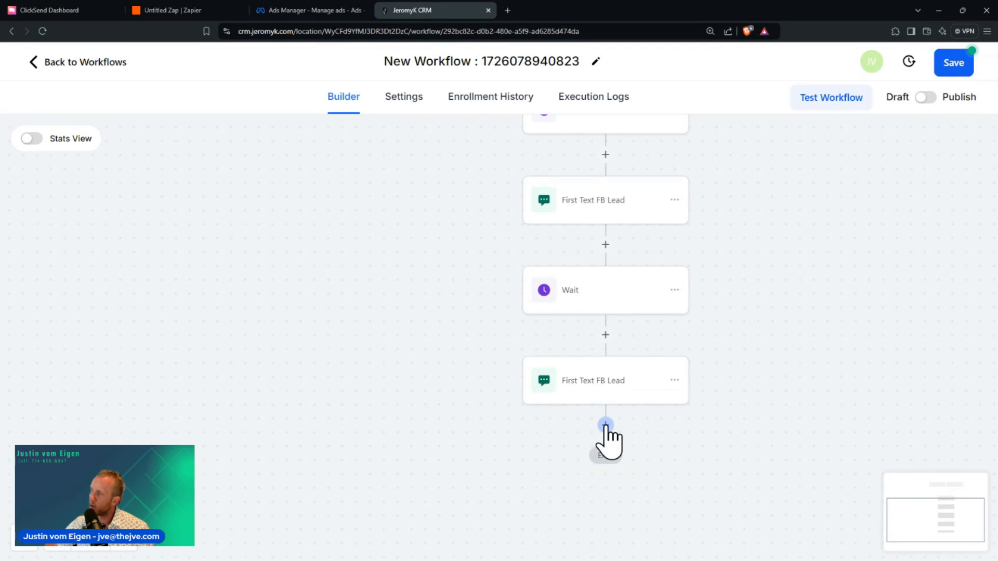
left_click(607, 426)
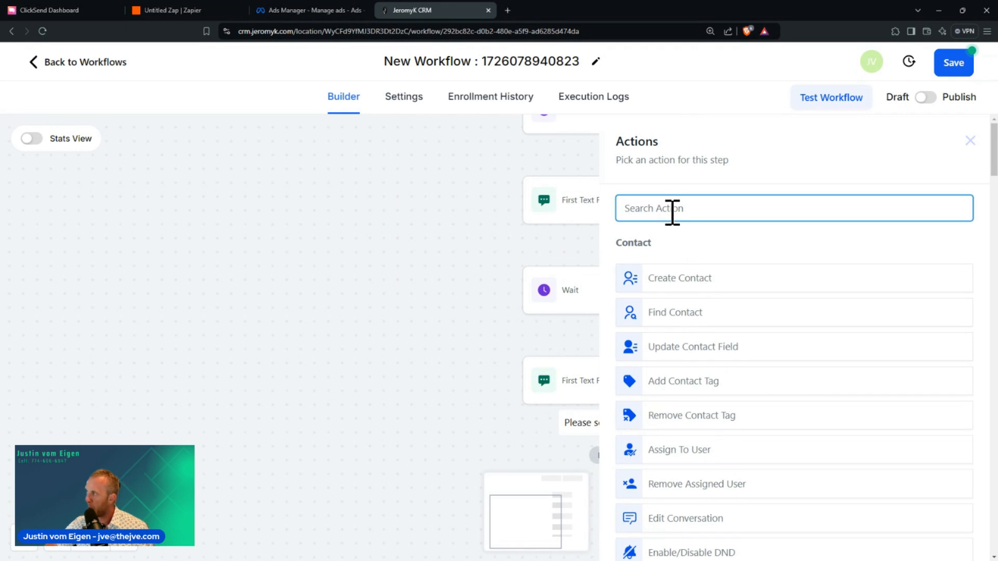
type("wa")
left_click(692, 268)
left_click(555, 364)
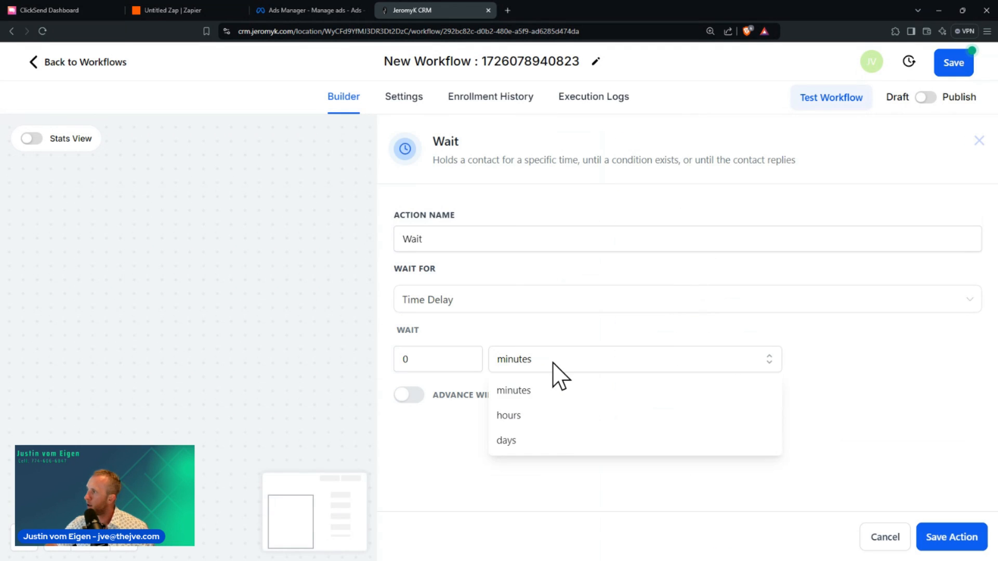
left_click(541, 458)
key("shift+Tab")
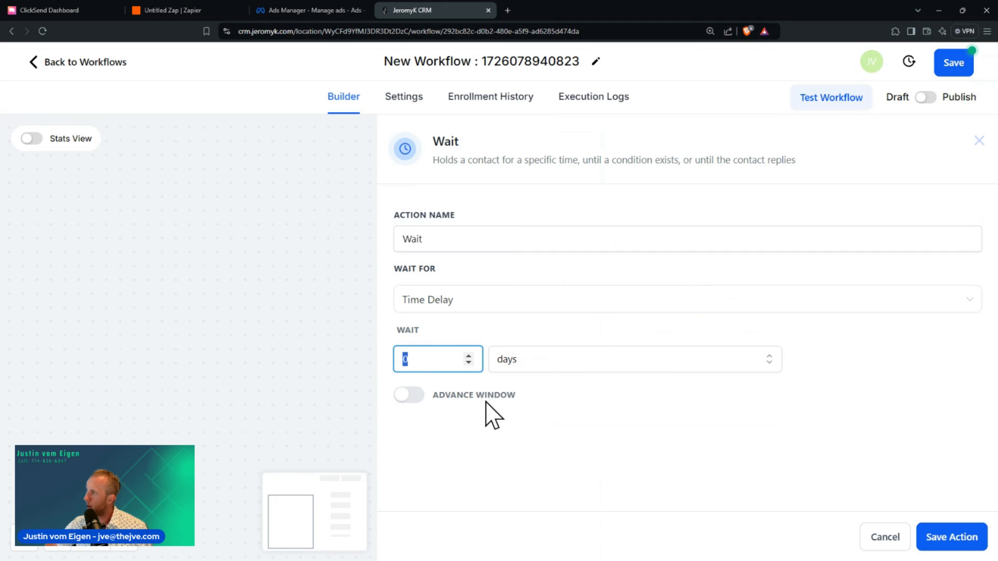
type("1")
Enable the 1-day Wait's advance window on all seven days and start its resume hours at 08:00 AM
left_click(408, 405)
scroll(510, 401, "down", 2)
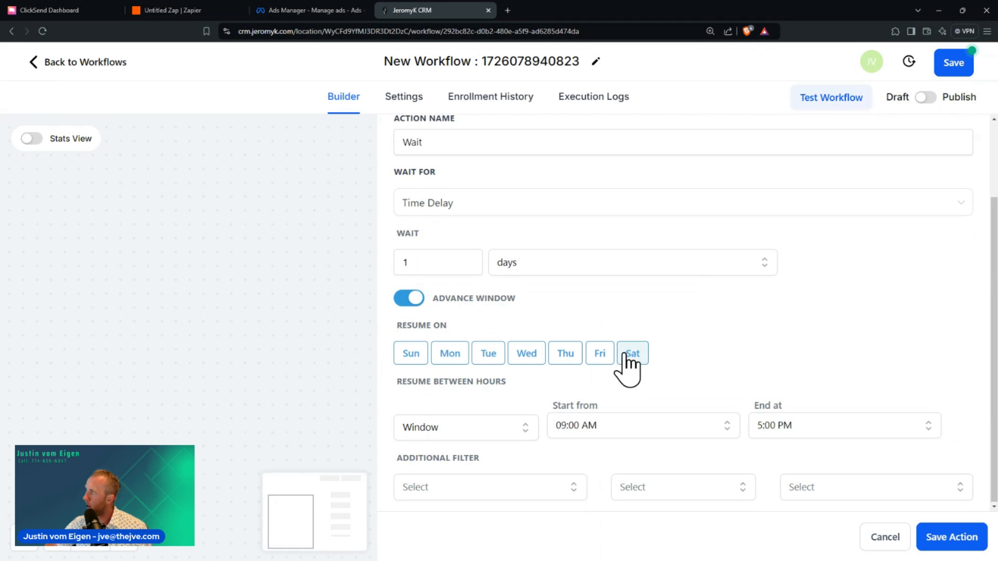
left_click(783, 427)
scroll(818, 494, "down", 8)
scroll(832, 383, "down", 2)
scroll(801, 411, "down", 8)
scroll(639, 337, "up", 2)
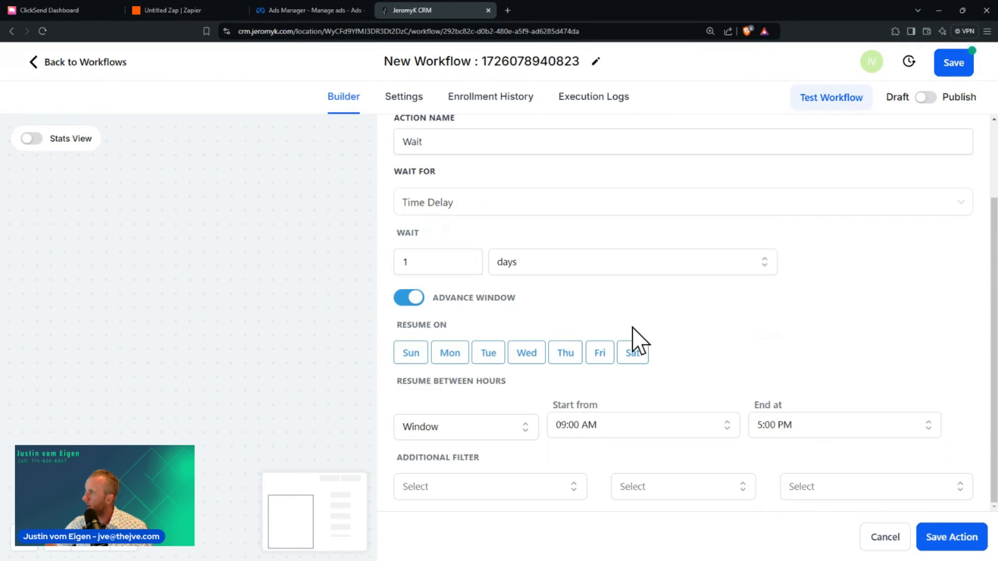
left_click(648, 434)
scroll(682, 444, "up", 2)
scroll(642, 390, "down", 4)
scroll(657, 431, "down", 7)
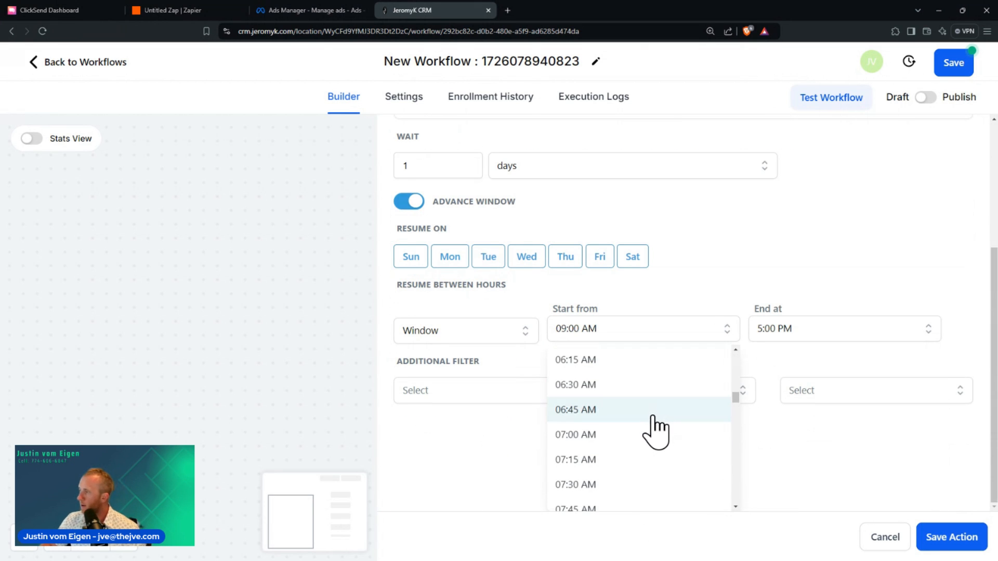
scroll(650, 442, "down", 2)
left_click(646, 434)
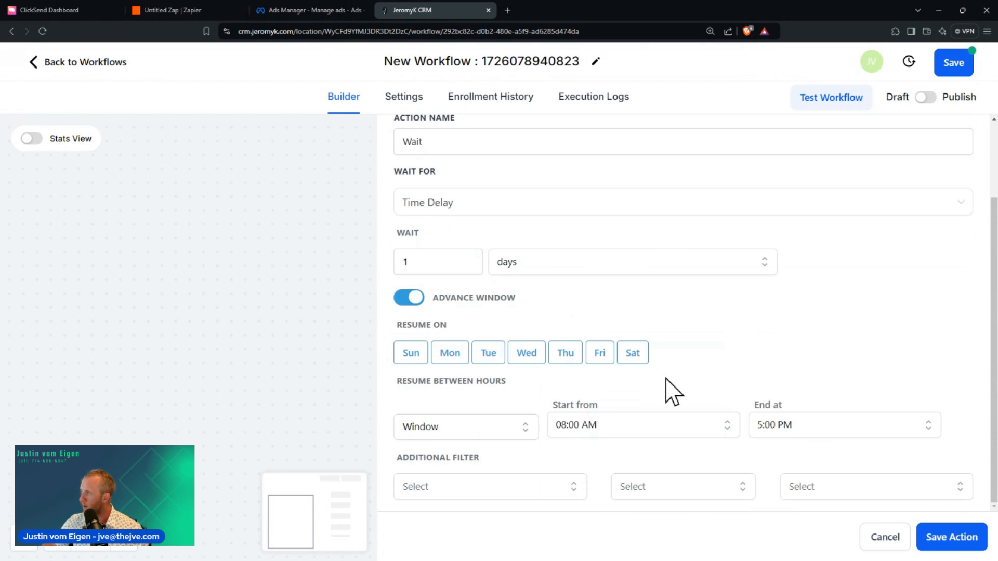
End the 1-day Wait's resume hours at 9:00 PM, exclude Tuesday from its resume days and save the action
left_click(790, 426)
scroll(808, 488, "down", 20)
scroll(807, 486, "down", 8)
scroll(800, 491, "up", 2)
left_click(796, 481)
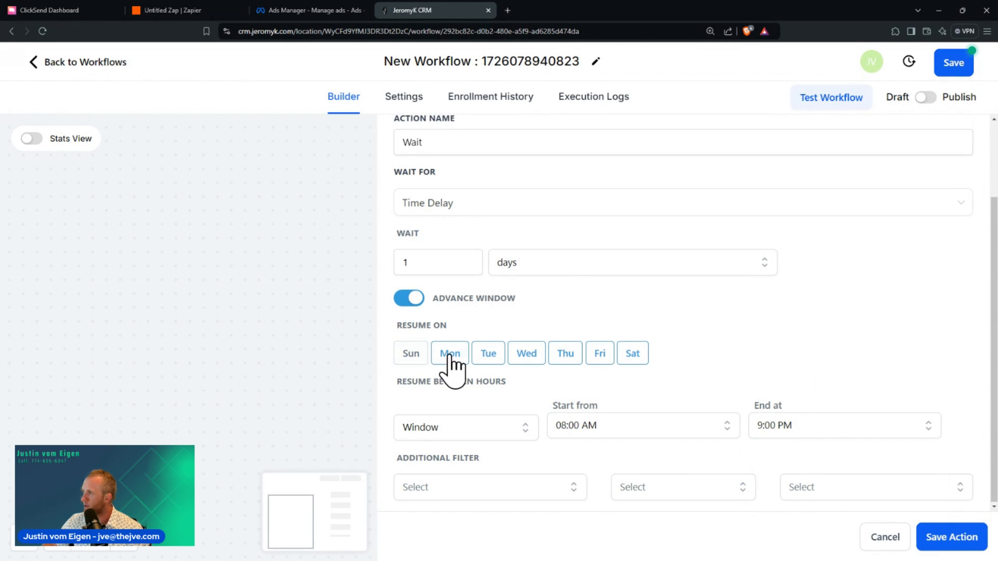
left_click(489, 358)
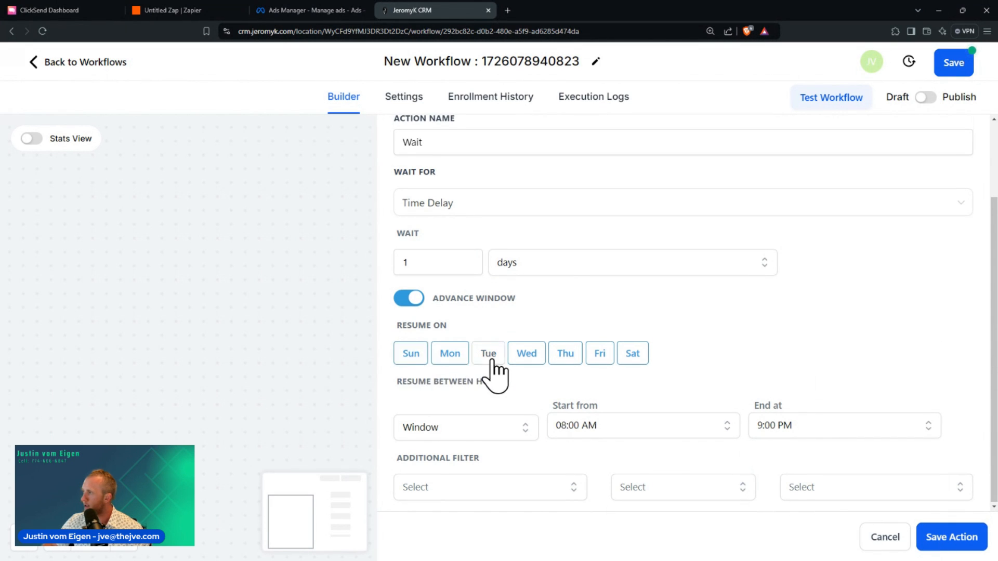
left_click(952, 541)
scroll(675, 406, "down", 2)
scroll(609, 367, "up", 10)
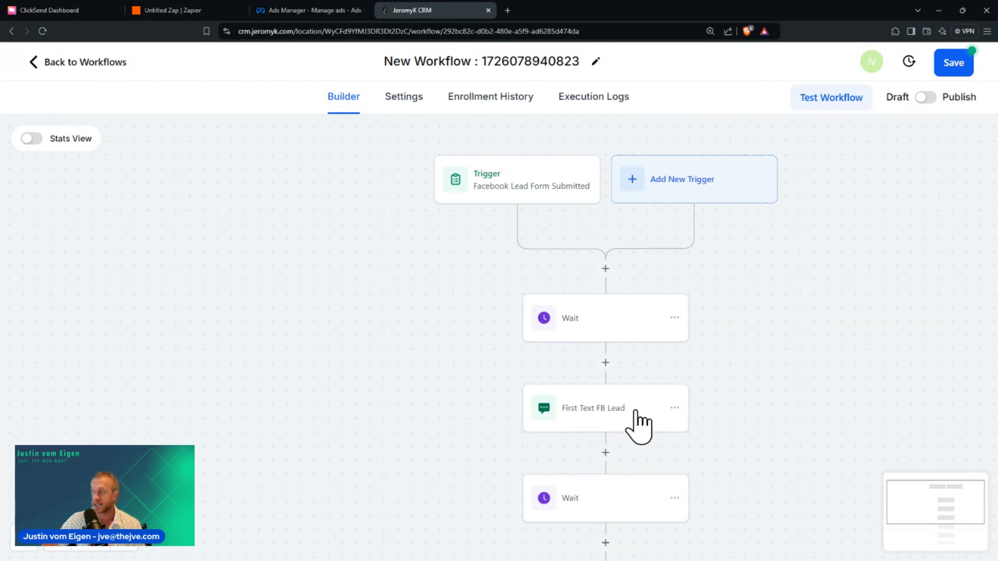
scroll(609, 468, "down", 3)
scroll(577, 424, "down", 5)
scroll(590, 392, "up", 8)
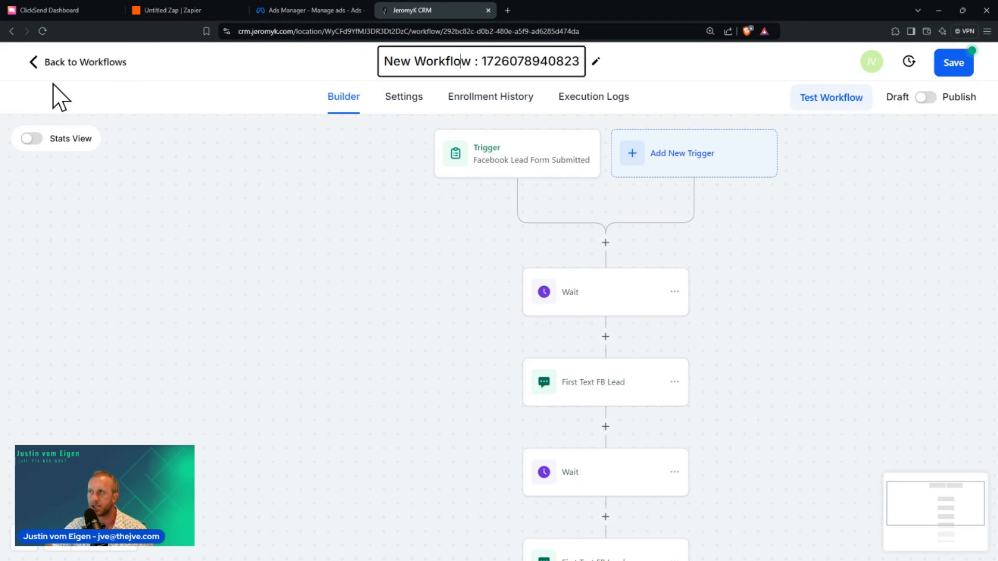
Save the workflow and return to the list of workflows
left_click(50, 65)
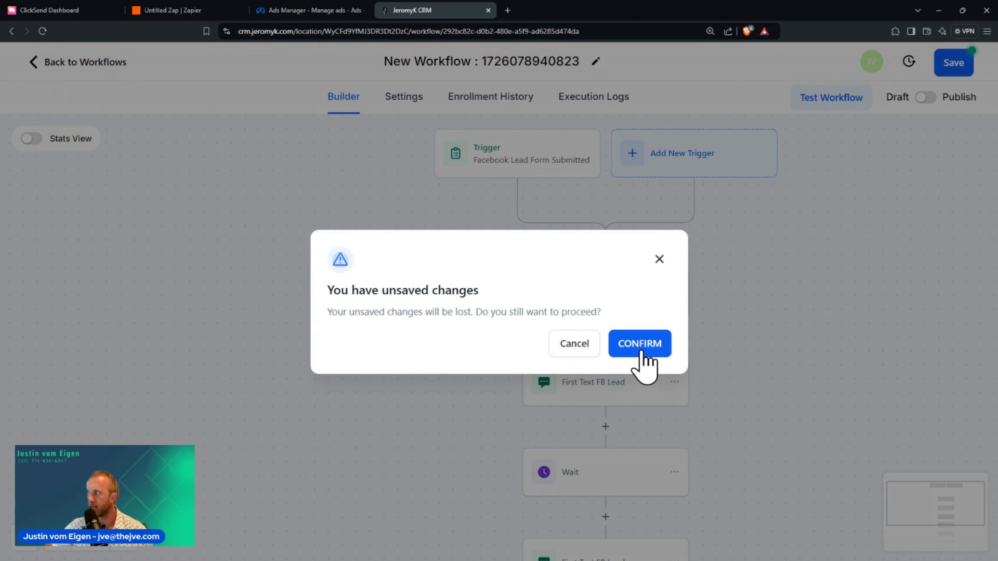
left_click(573, 346)
left_click(953, 64)
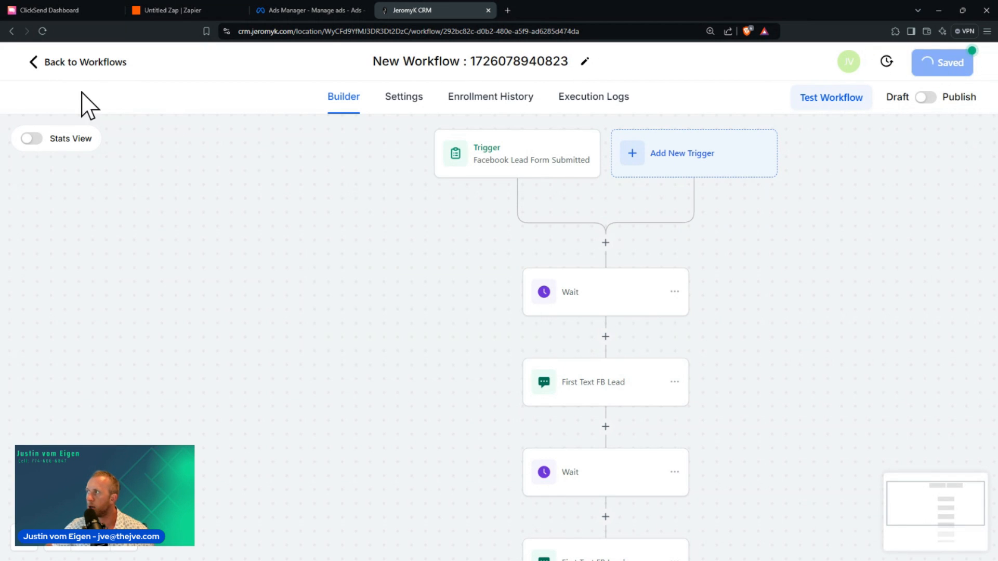
left_click(35, 66)
left_click(629, 347)
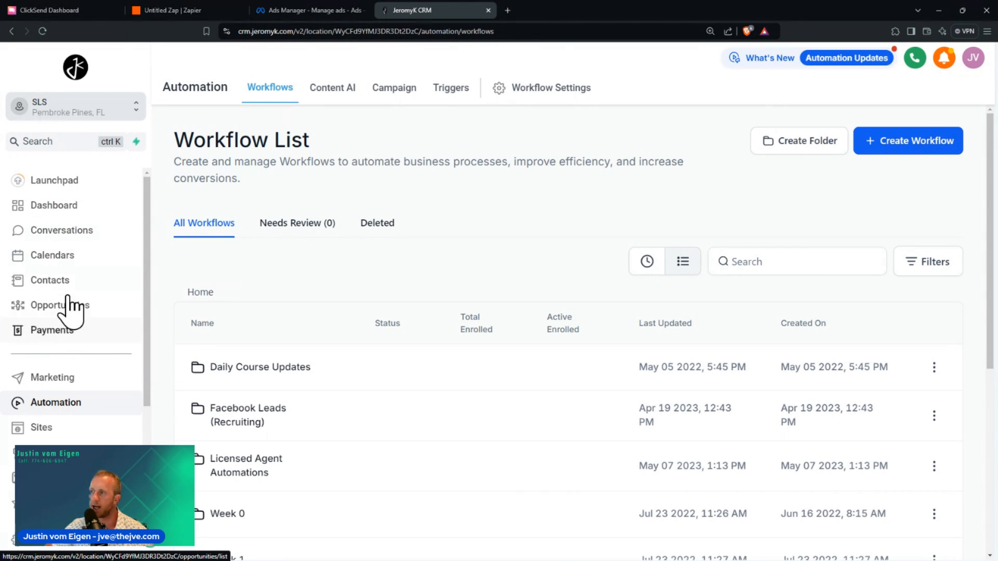
Open the CRM's Contacts section and go on to the Conversations section
left_click(52, 286)
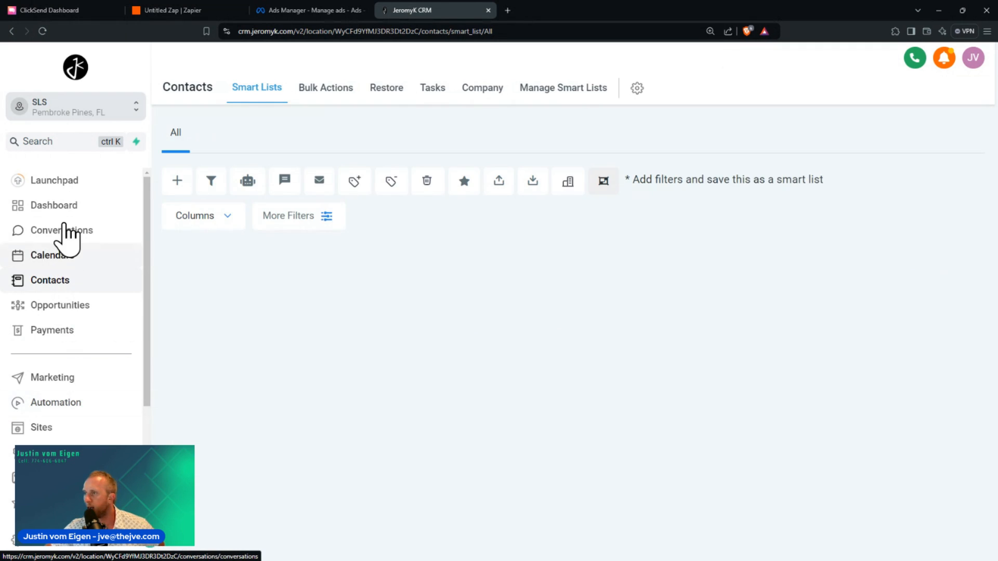
left_click(60, 230)
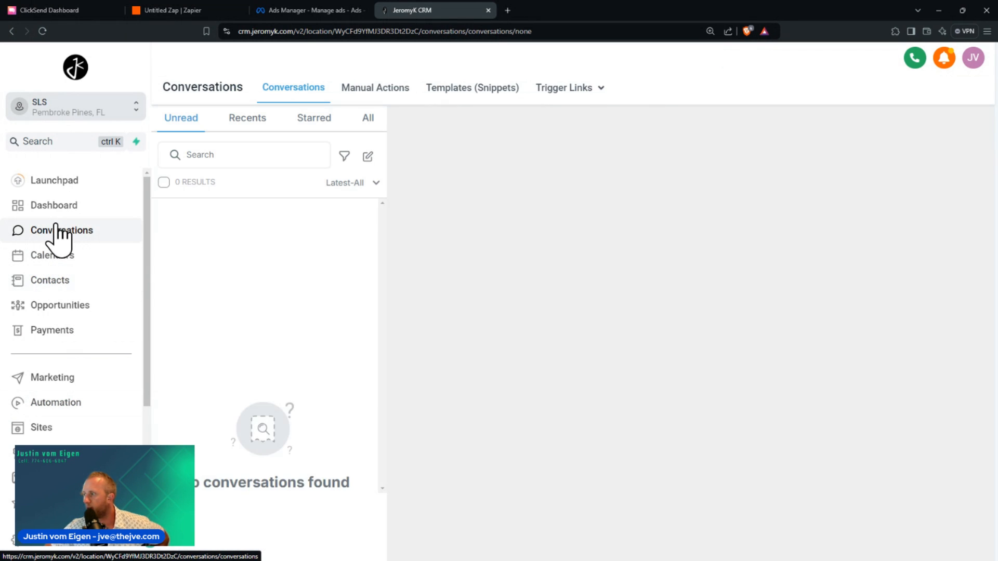